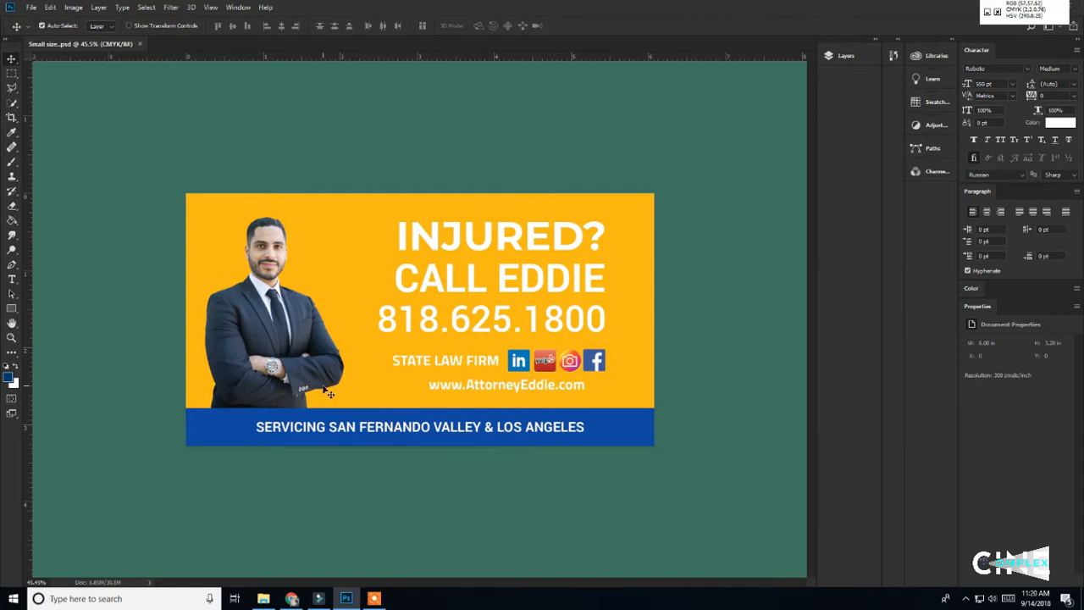
scroll(462, 440, "down", 2)
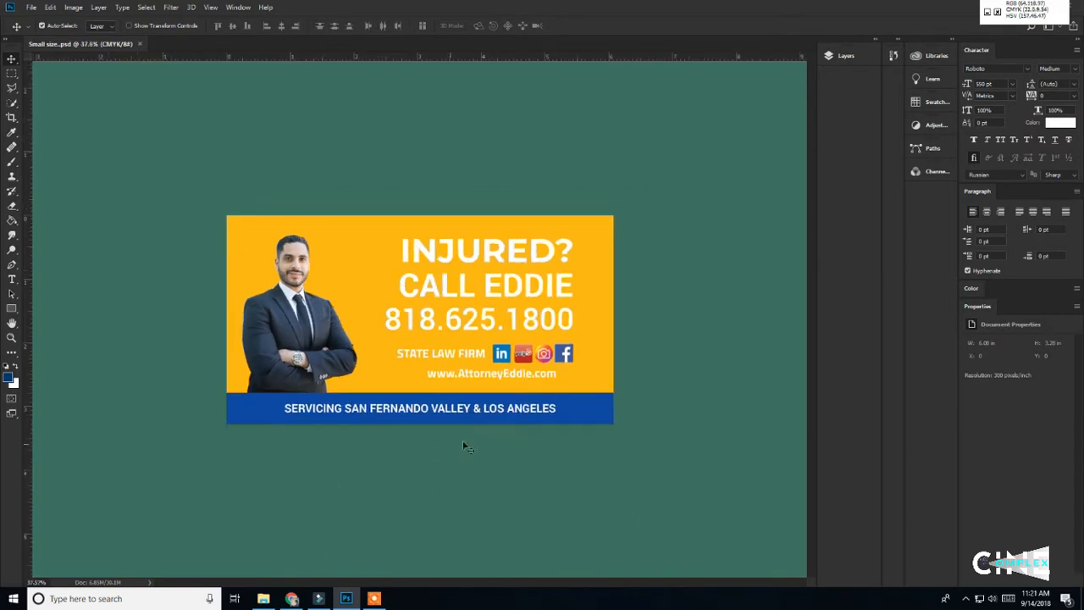
scroll(499, 424, "up", 4)
scroll(421, 459, "down", 2)
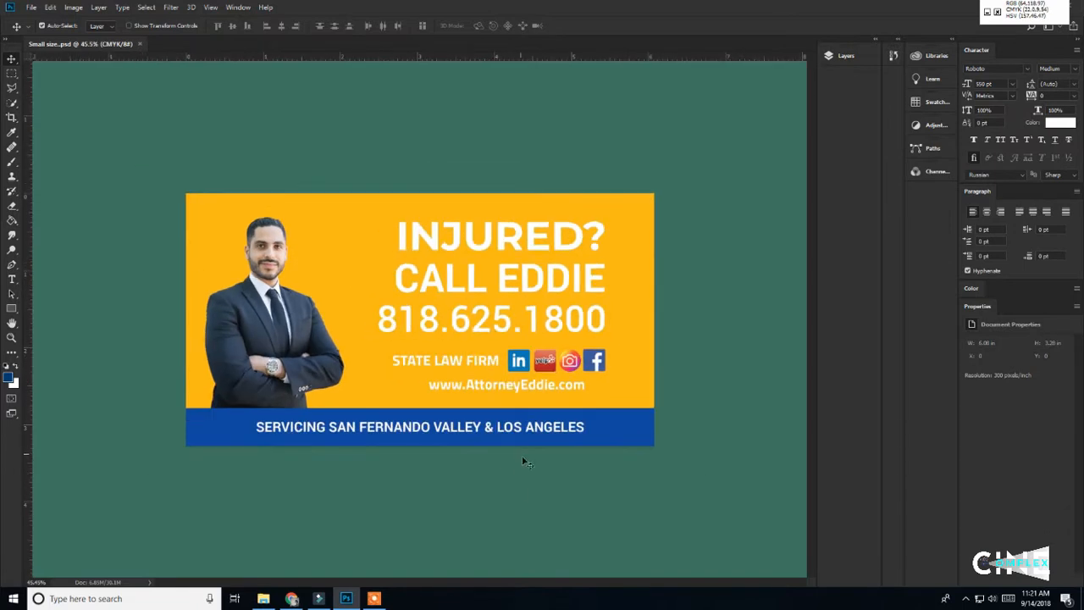
scroll(579, 495, "up", 1)
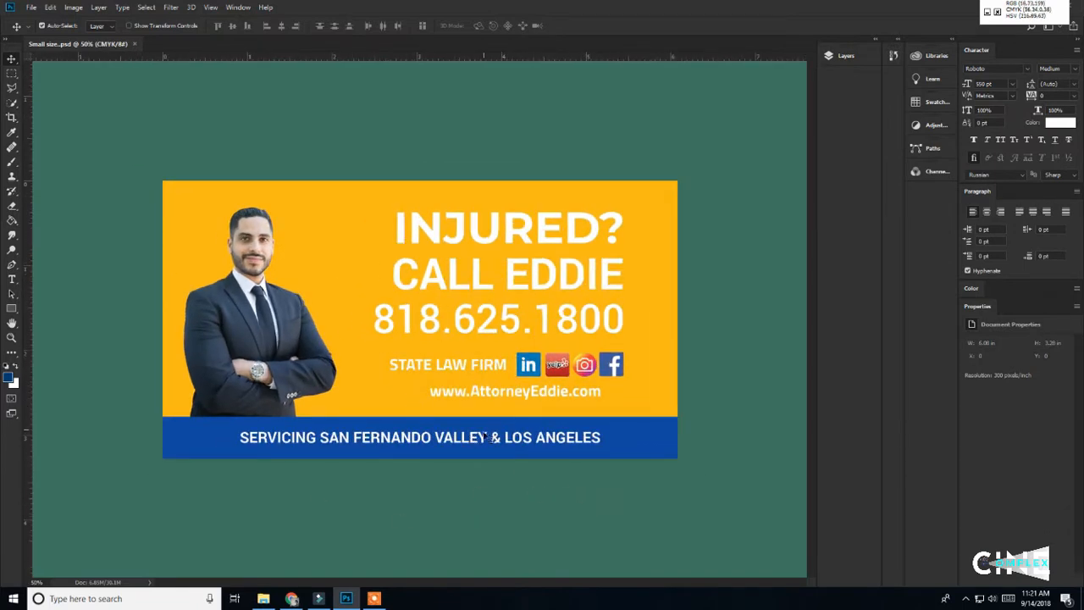
scroll(487, 437, "down", 1)
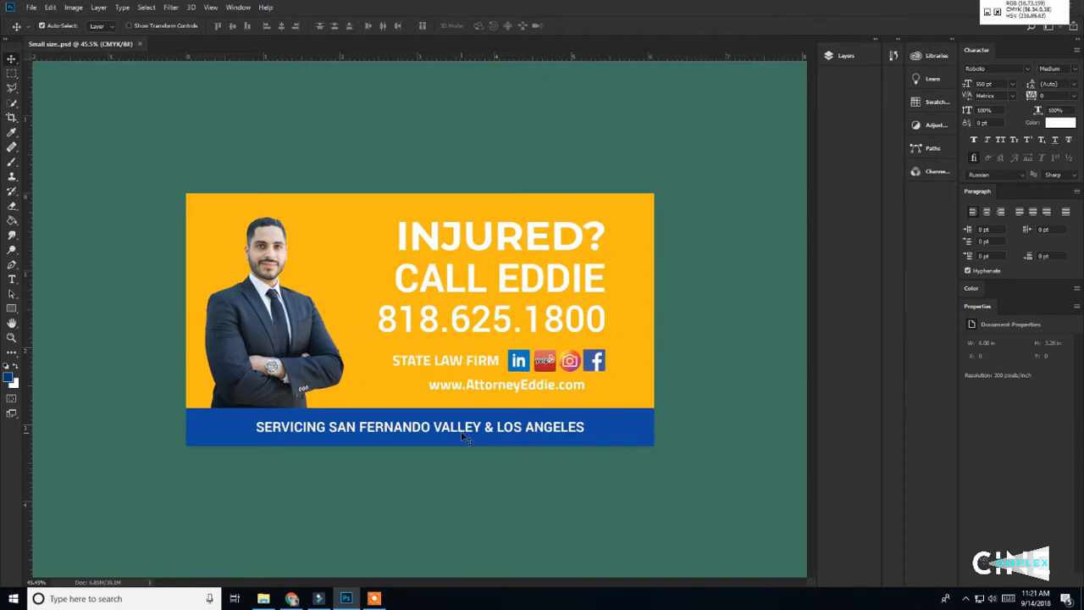
scroll(472, 455, "up", 1)
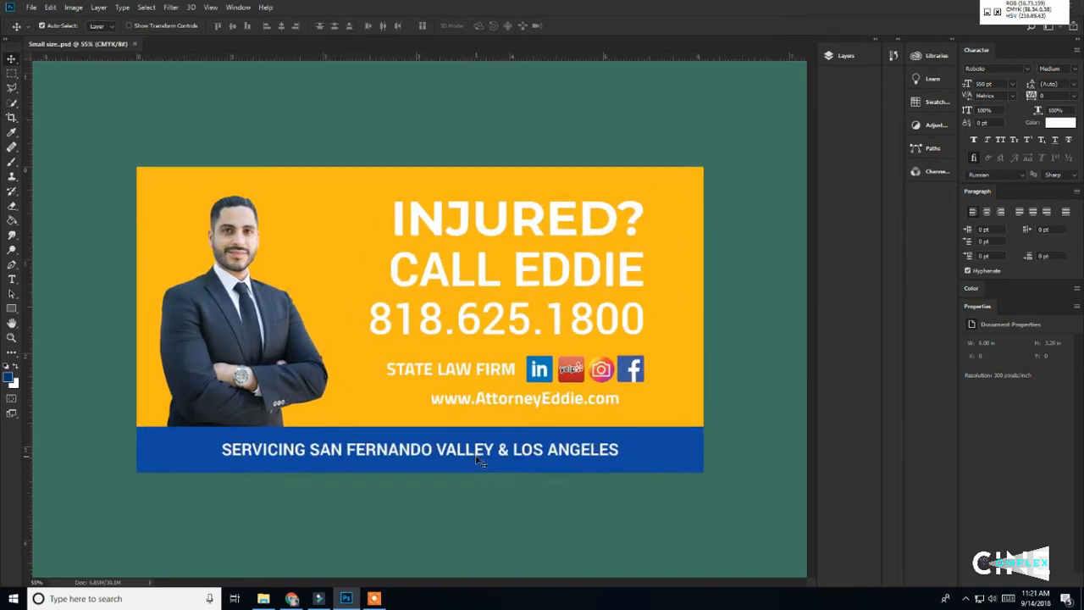
scroll(476, 461, "down", 1)
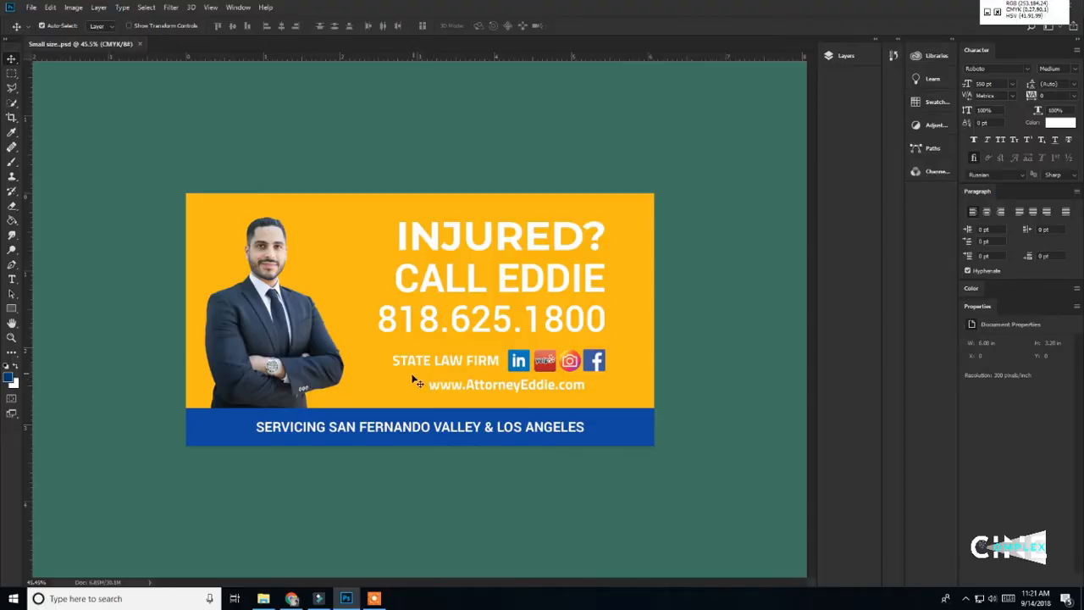
left_click(30, 8)
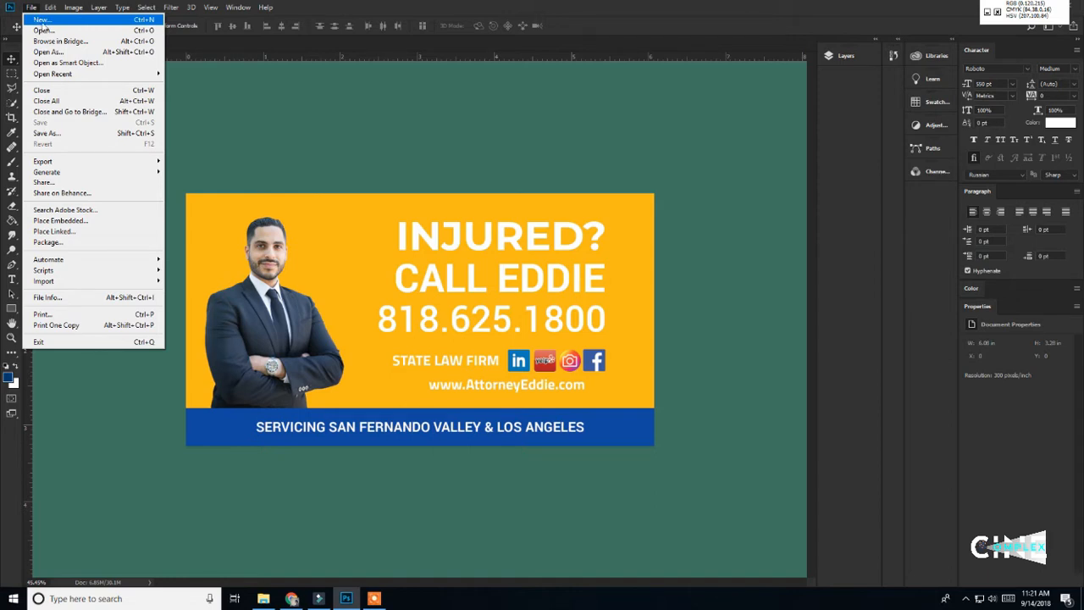
left_click(280, 172)
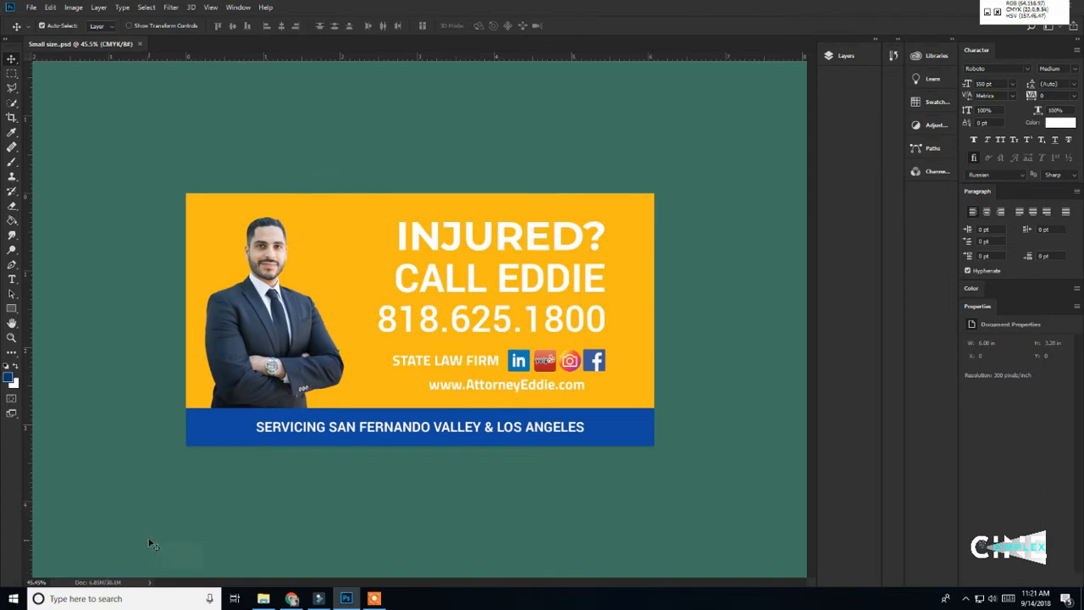
Open the new document setup and show the blank document presets for print
left_click(31, 9)
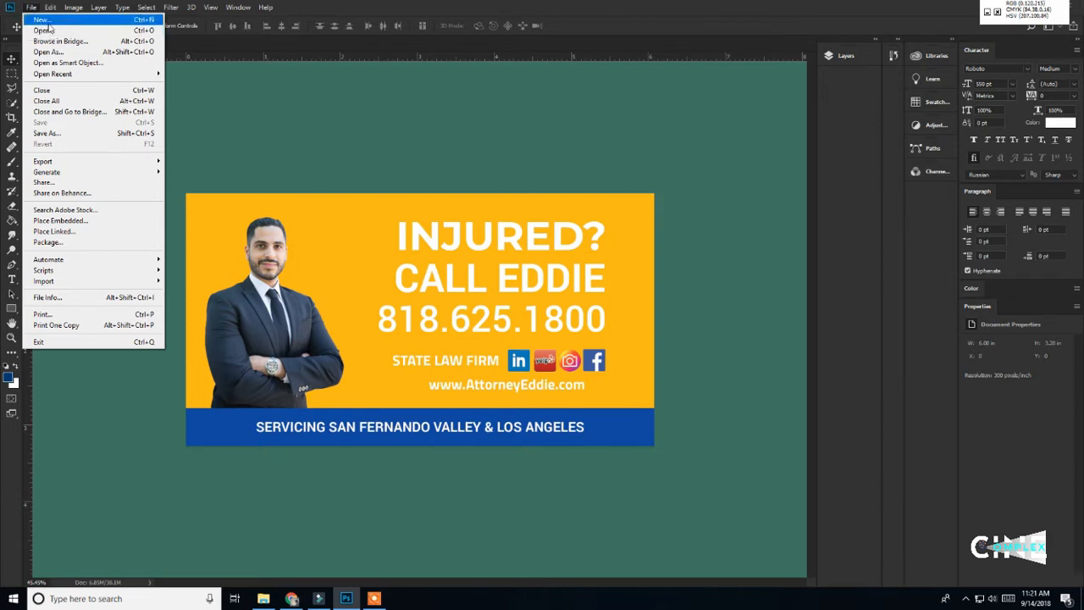
left_click(43, 20)
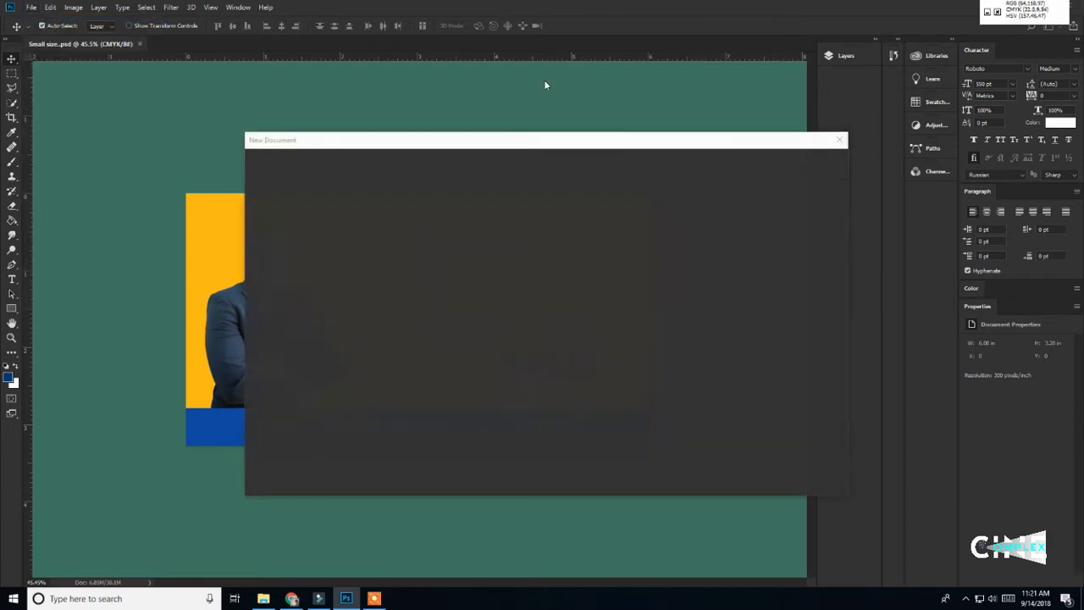
left_click_drag(607, 158, 706, 187)
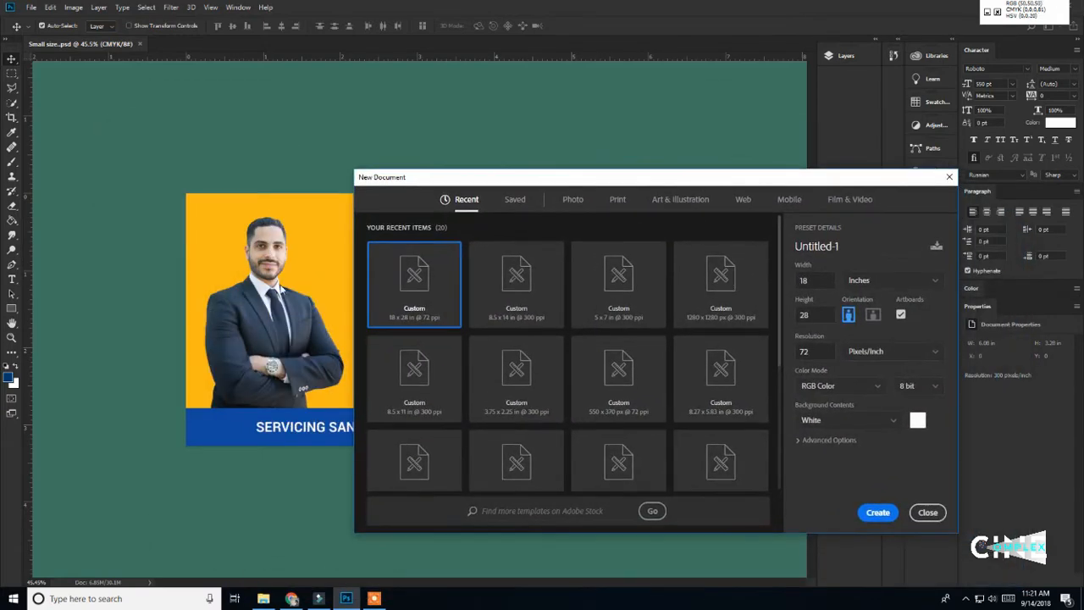
left_click_drag(592, 176, 496, 168)
left_click(590, 180)
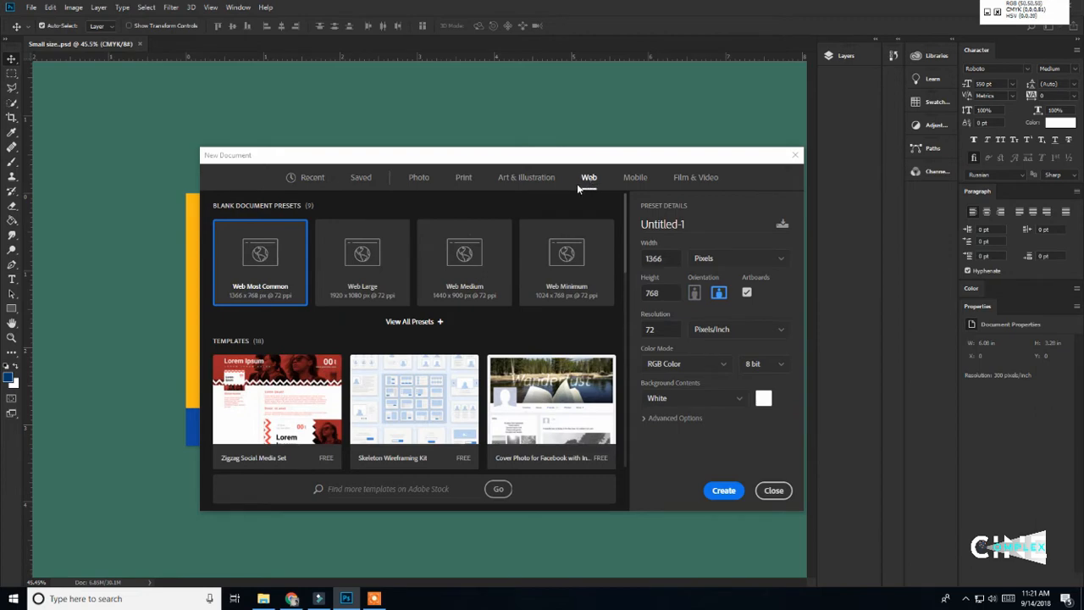
left_click_drag(452, 156, 422, 159)
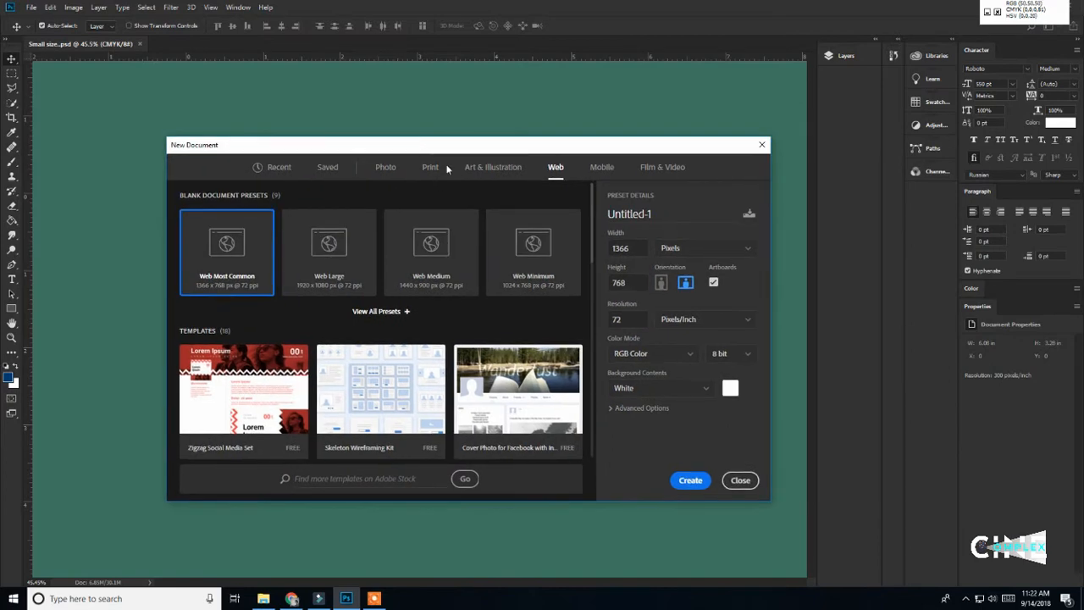
left_click(430, 168)
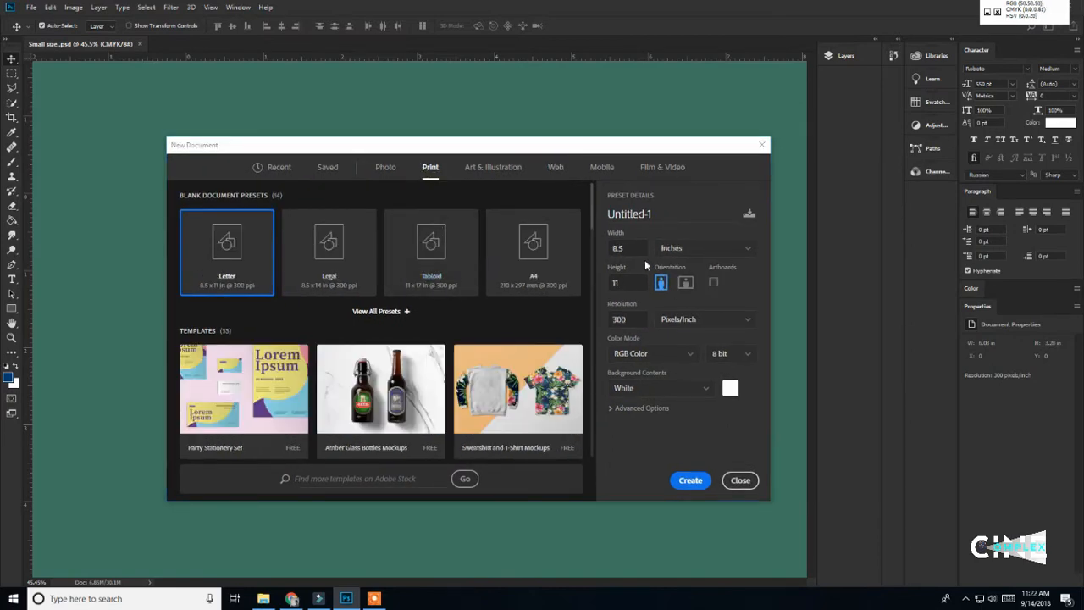
Set the new document's width to 84 inches and its height to 48 inches
left_click(628, 249)
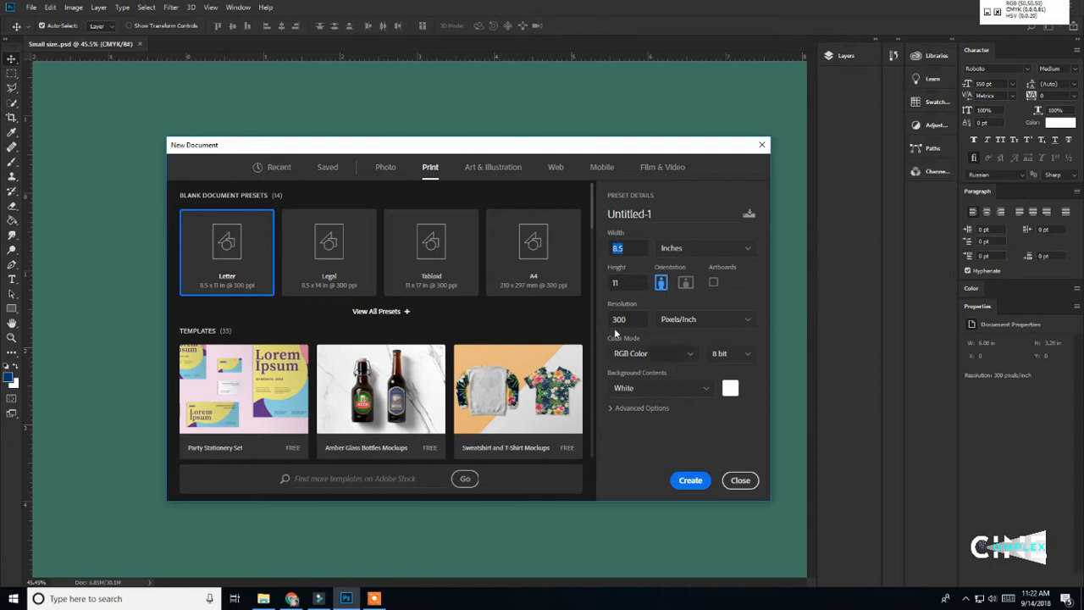
left_click(631, 250)
left_click_drag(630, 250, 571, 246)
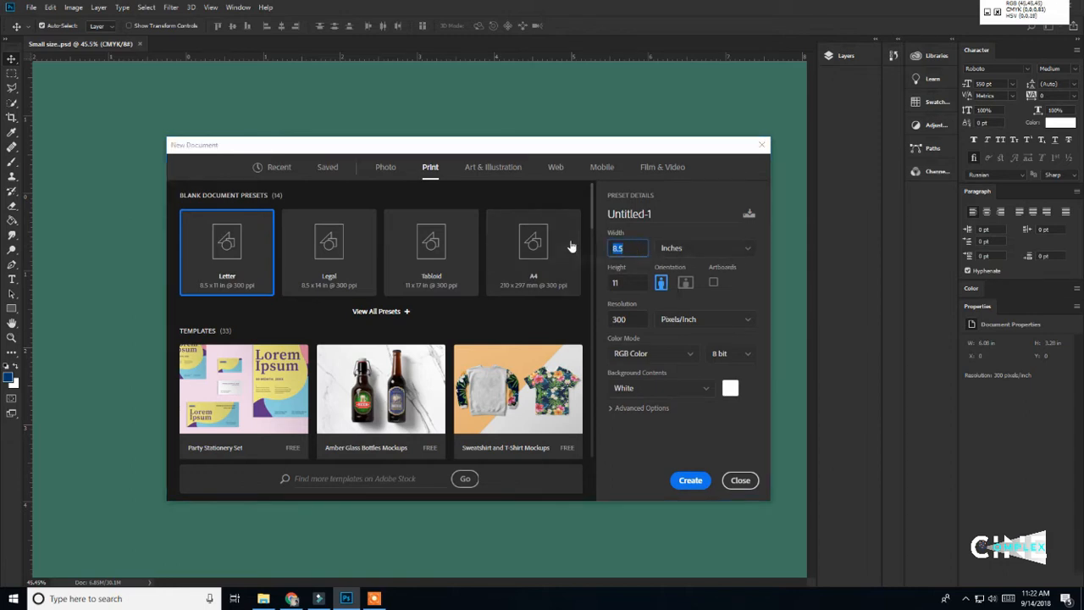
type("84")
left_click(626, 283)
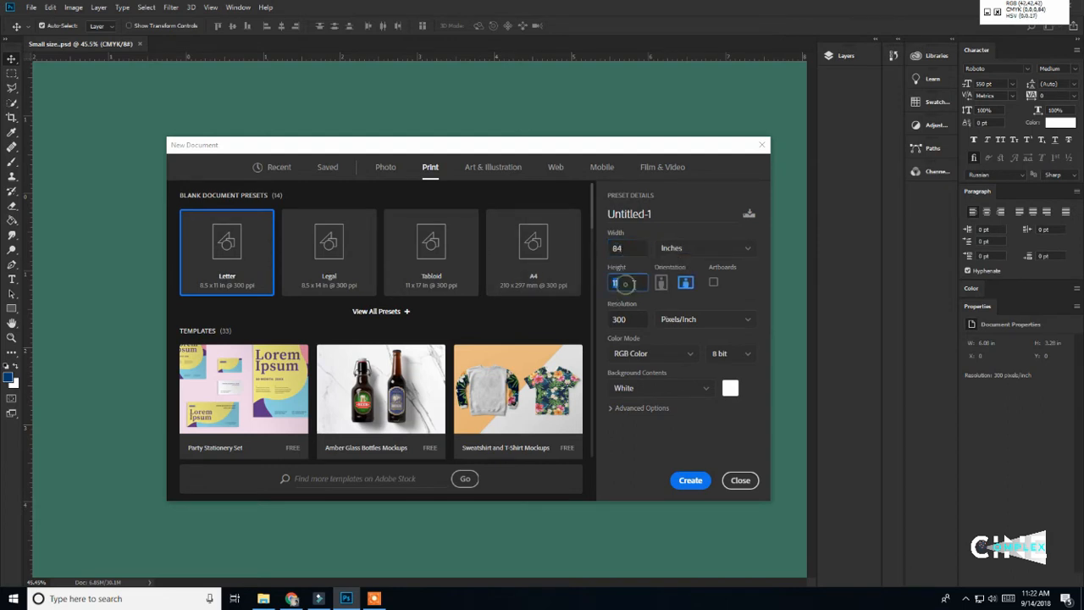
left_click(631, 282)
key("BackSpace")
key("BackSpace")
key("BackSpace")
left_click(684, 254)
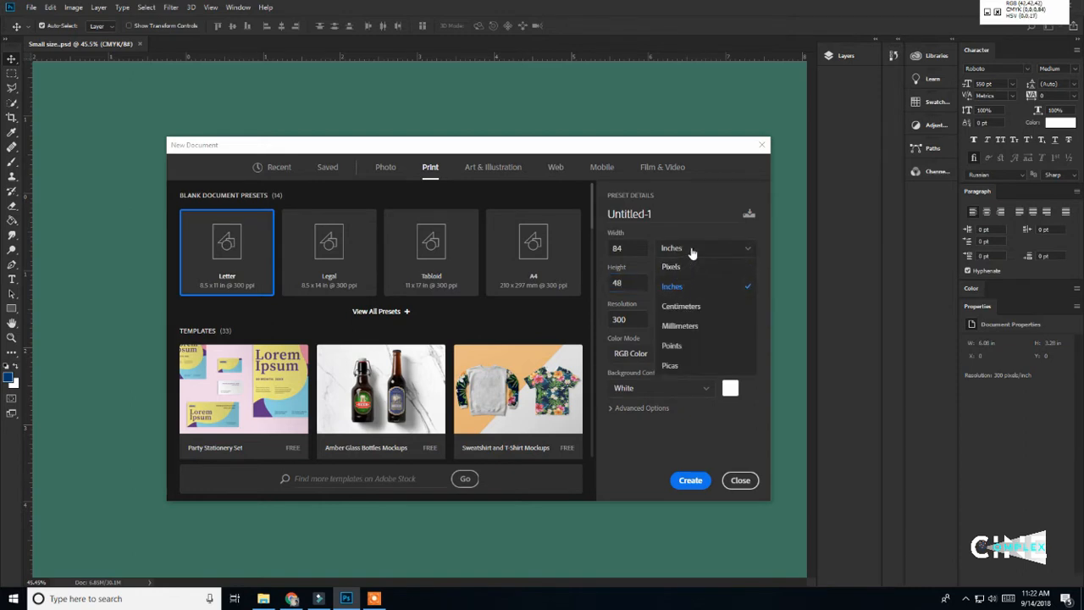
left_click(692, 250)
left_click(619, 248)
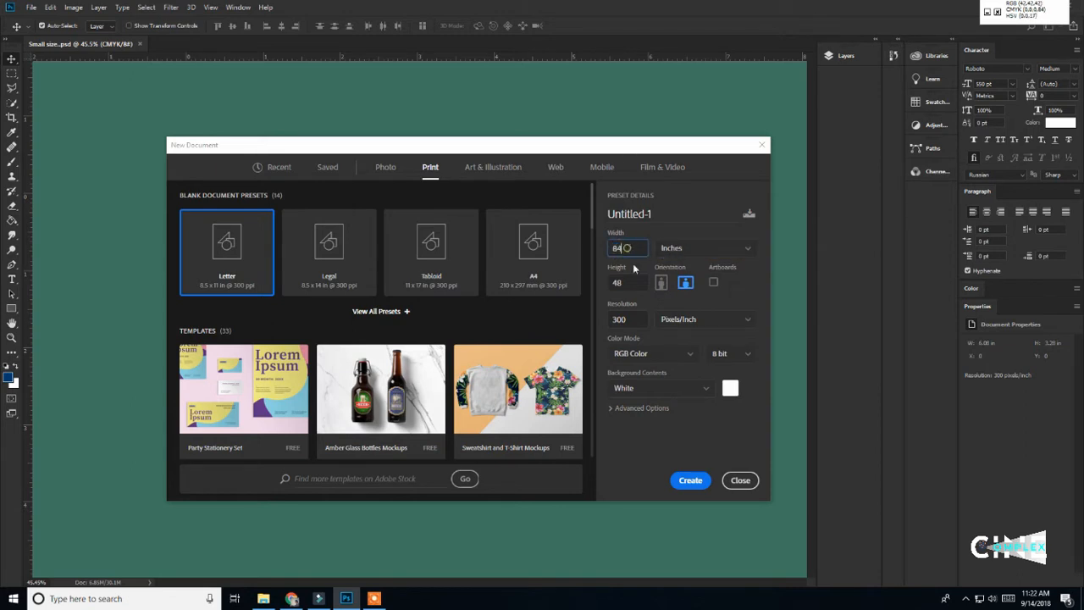
left_click(626, 283)
Set the new document's color mode to CMYK Color and create the document
left_click(629, 317)
left_click(649, 360)
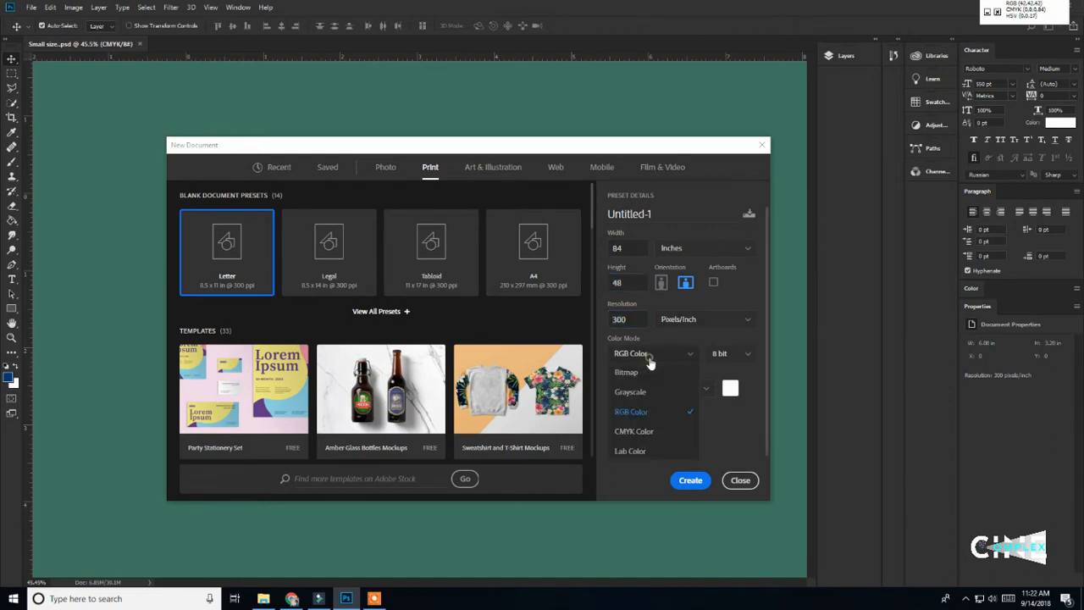
left_click(634, 431)
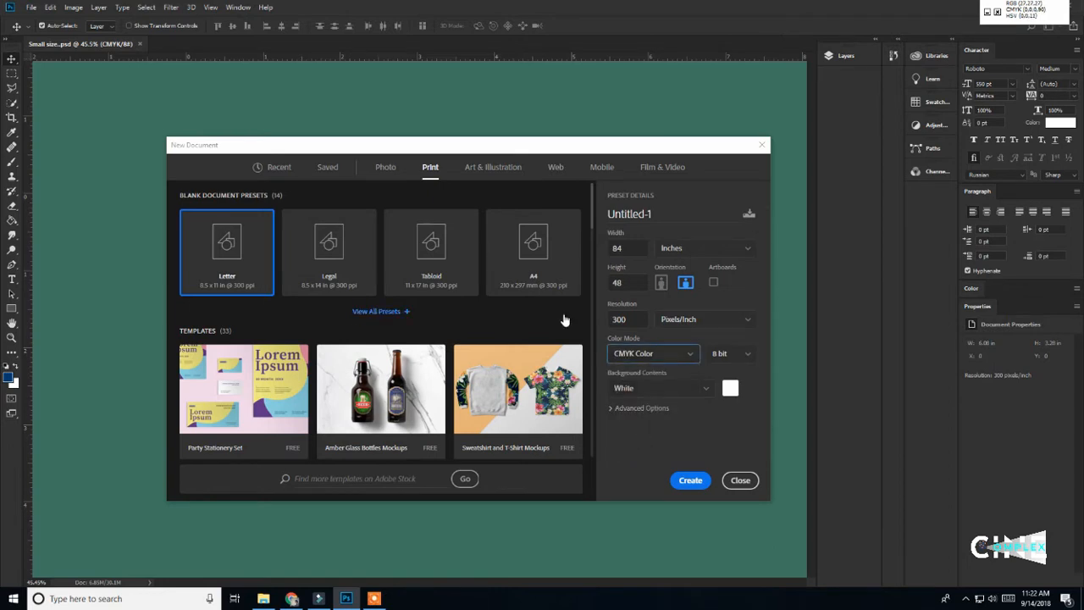
left_click(632, 359)
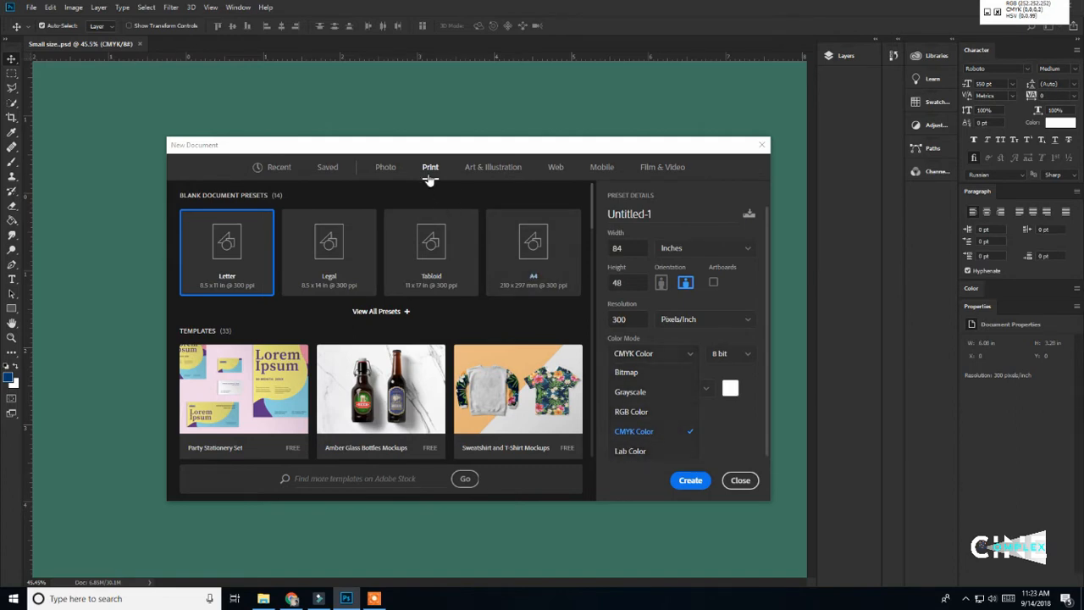
left_click_drag(426, 159, 404, 143)
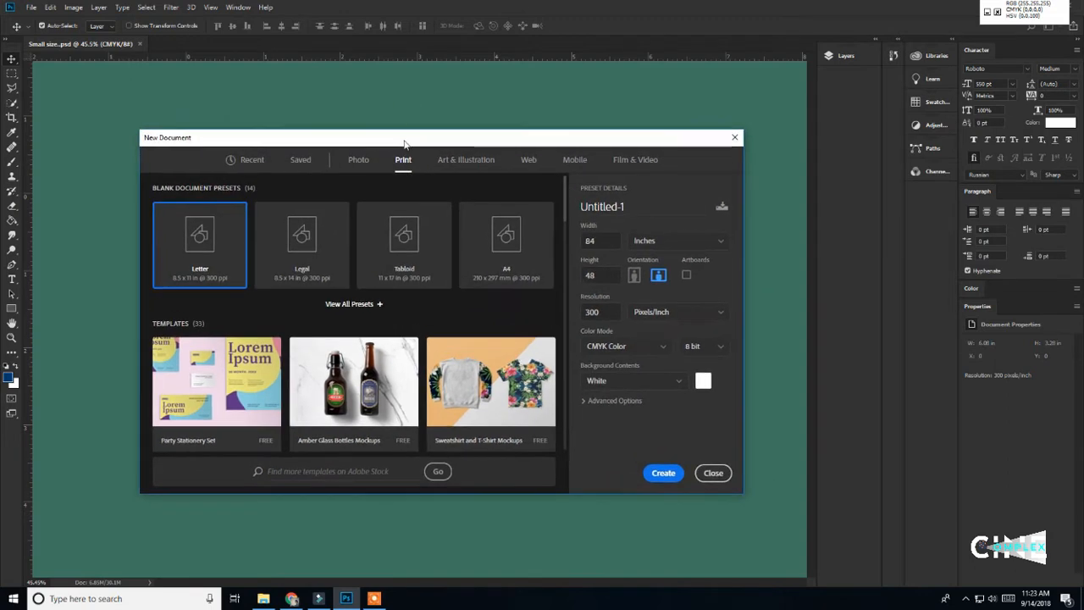
left_click(616, 347)
left_click(623, 348)
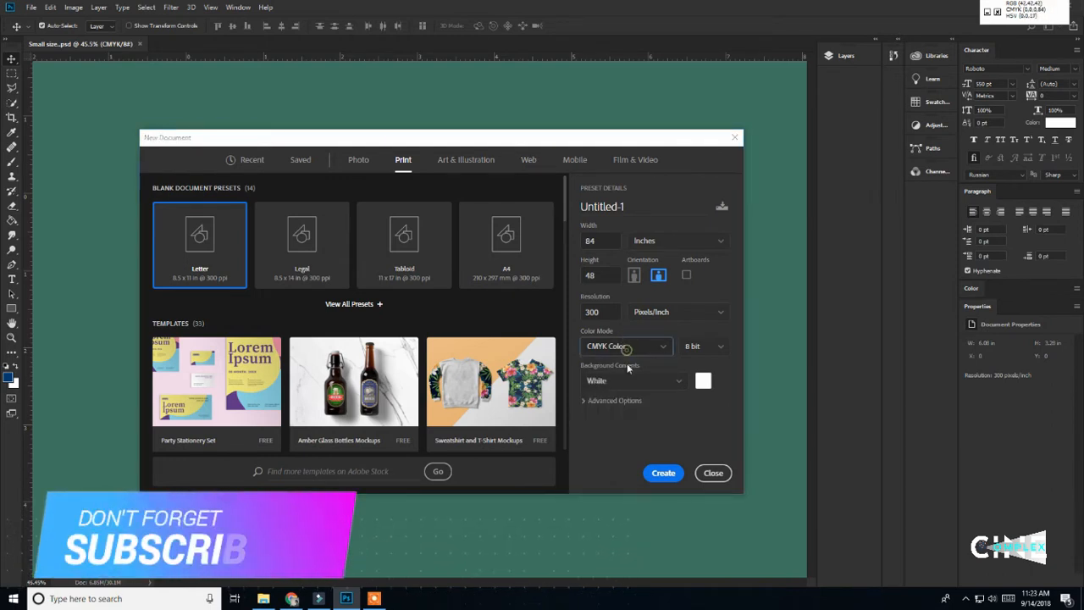
left_click(664, 476)
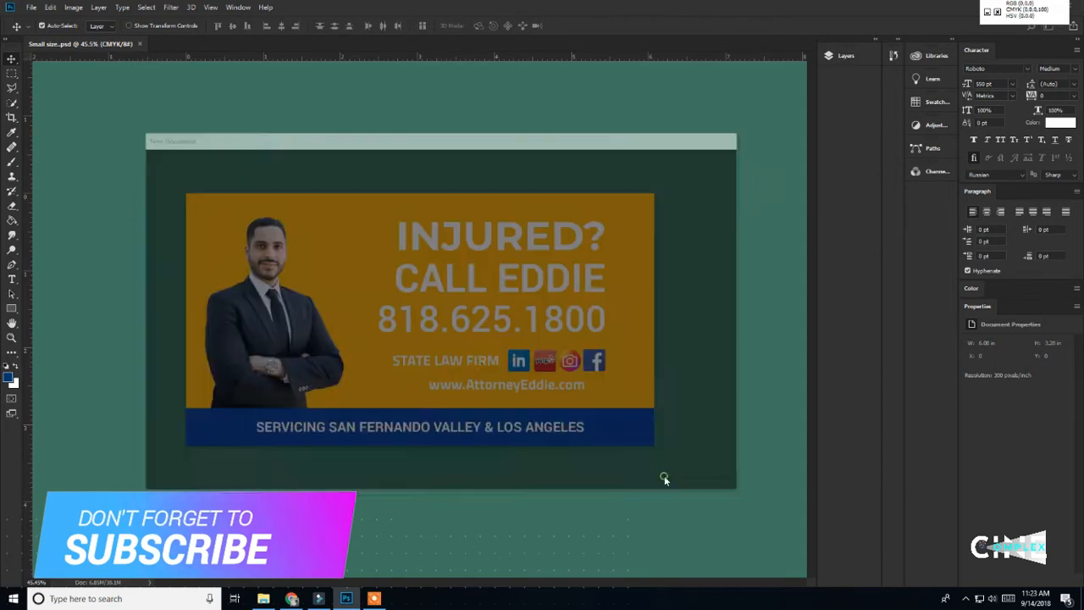
scroll(396, 385, "down", 1)
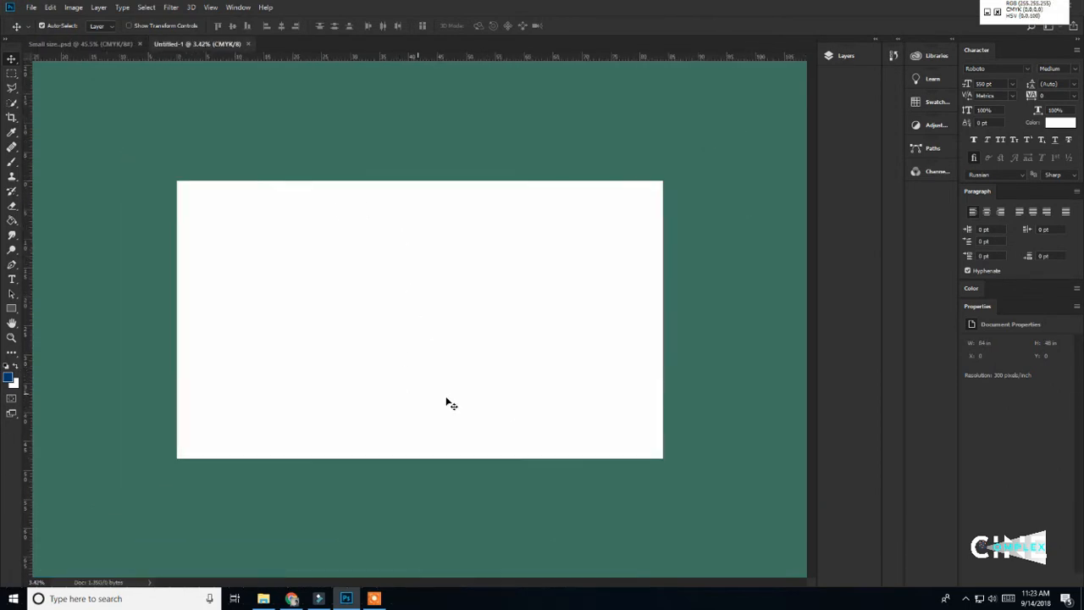
scroll(547, 462, "up", 3)
scroll(559, 465, "down", 3)
scroll(579, 522, "up", 3)
scroll(265, 411, "down", 1)
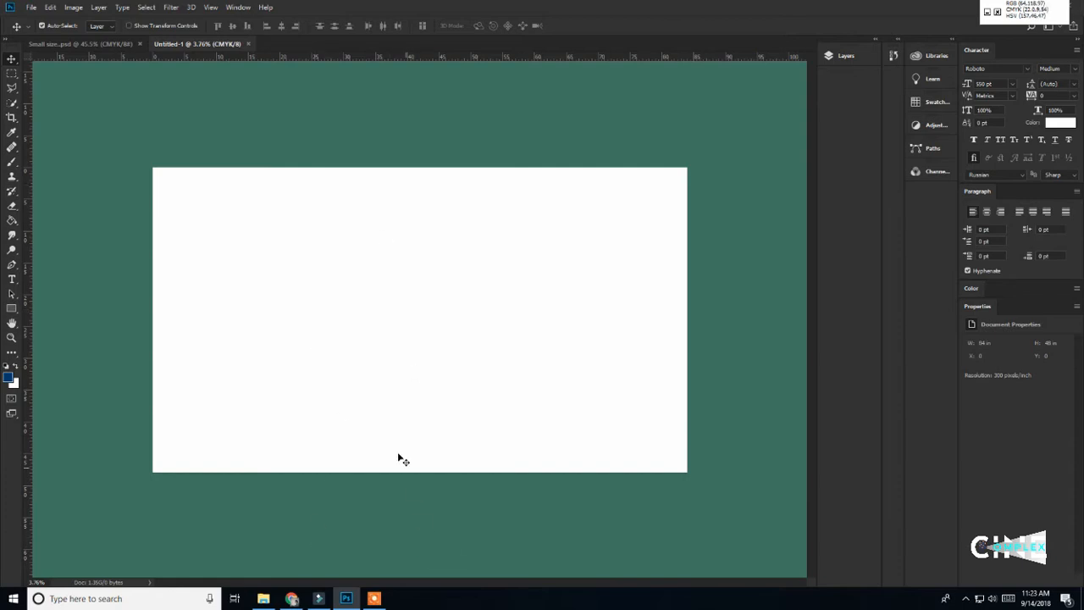
key("ctrl+minus")
key("ctrl+0")
left_click(92, 45)
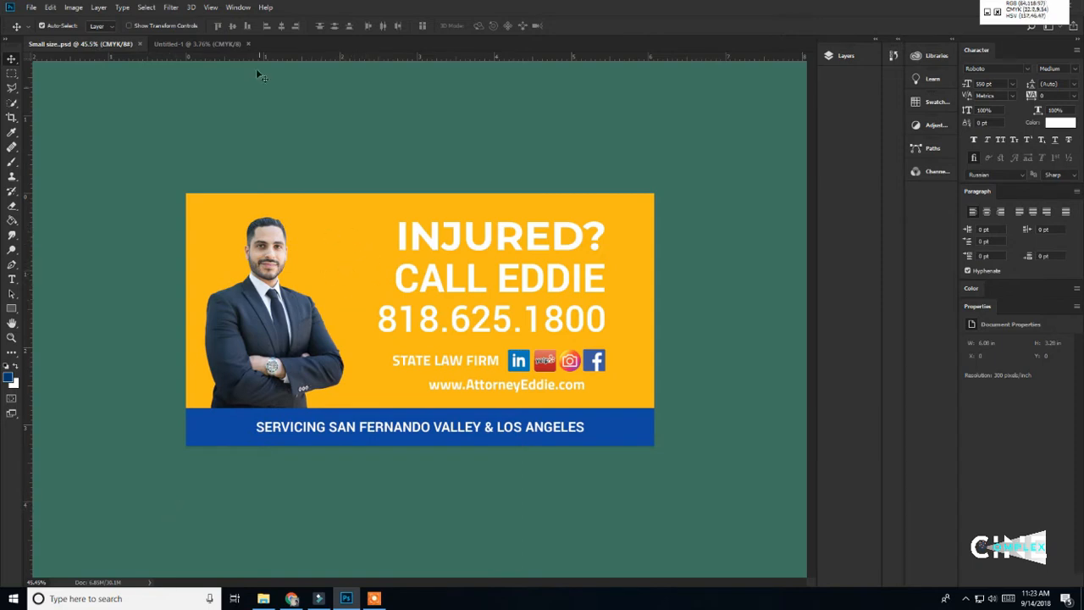
left_click(192, 44)
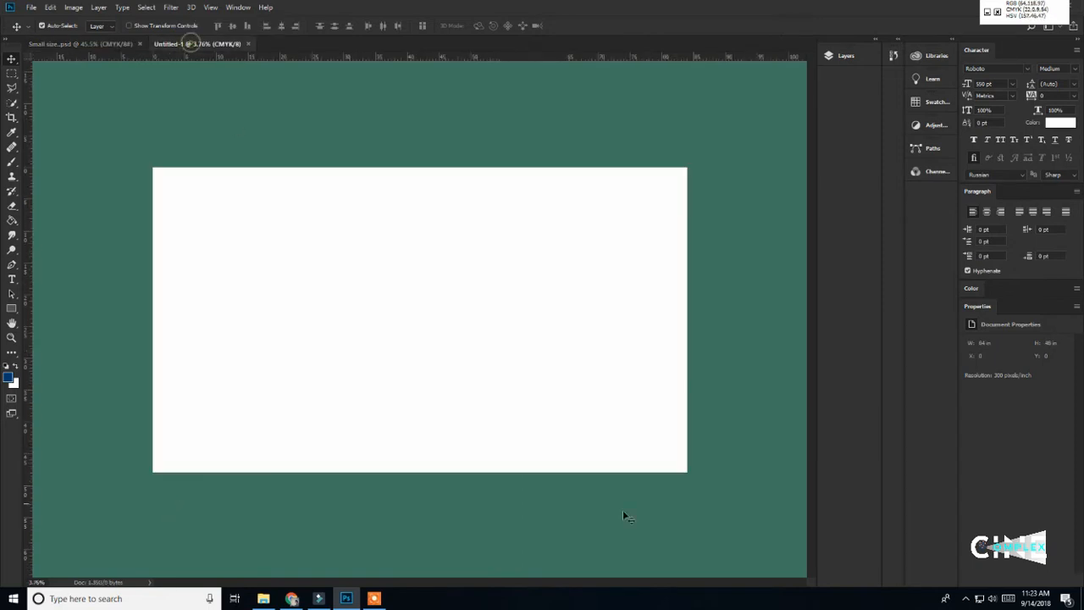
Expand the layers list and draw a dark blue rectangle about 53541 by 30185 px covering the whole blank canvas
left_click(838, 55)
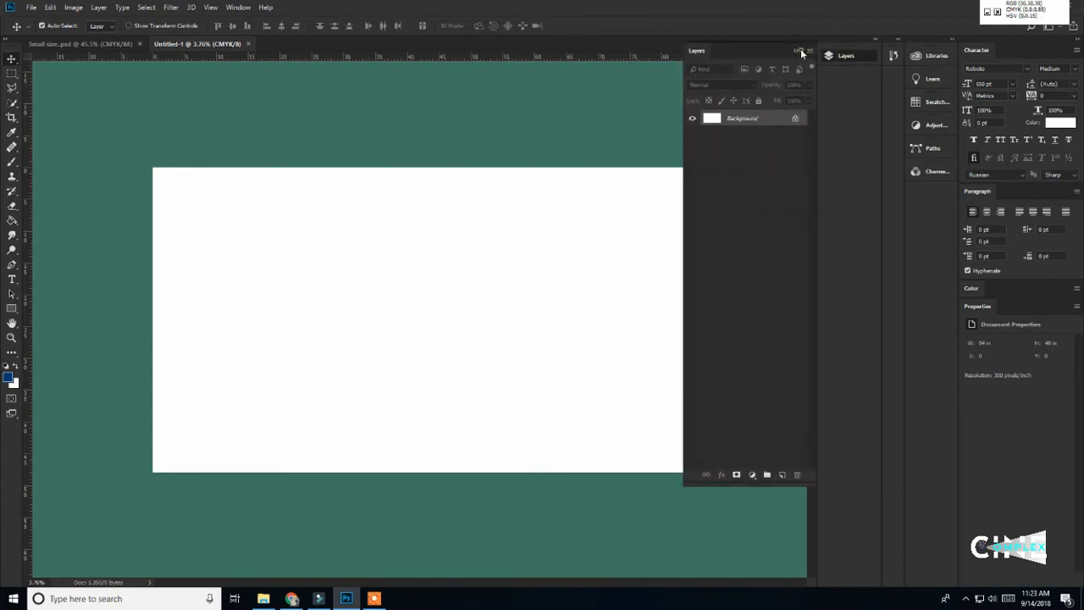
left_click(870, 40)
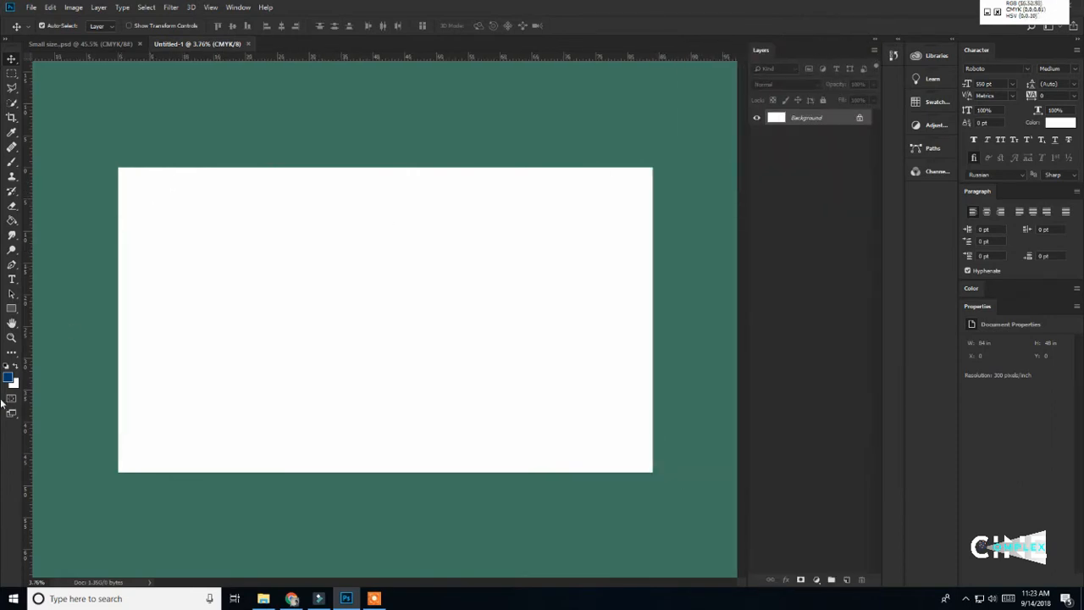
left_click(12, 308)
left_click_drag(116, 162, 681, 480)
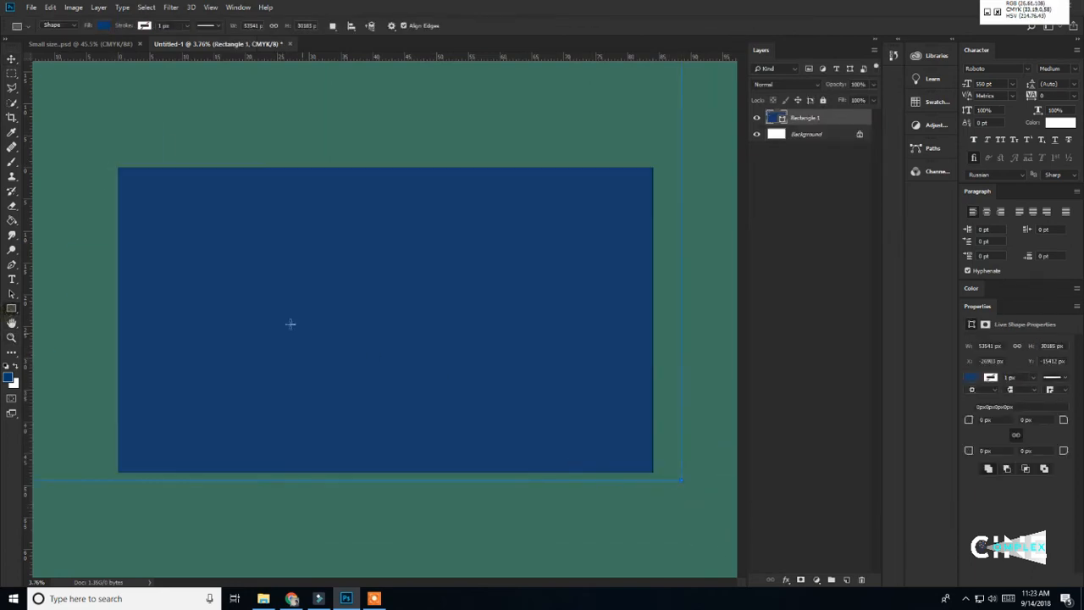
Move the blue rectangle down and to the right so that it still covers the whole canvas
key("v")
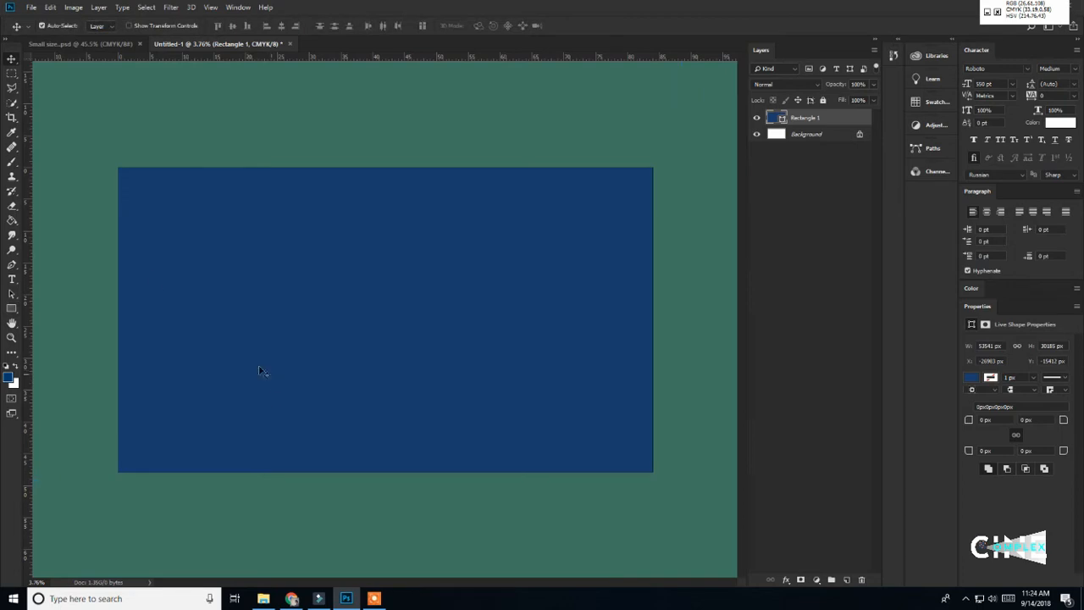
left_click_drag(200, 280, 307, 358)
scroll(320, 392, "down", 2)
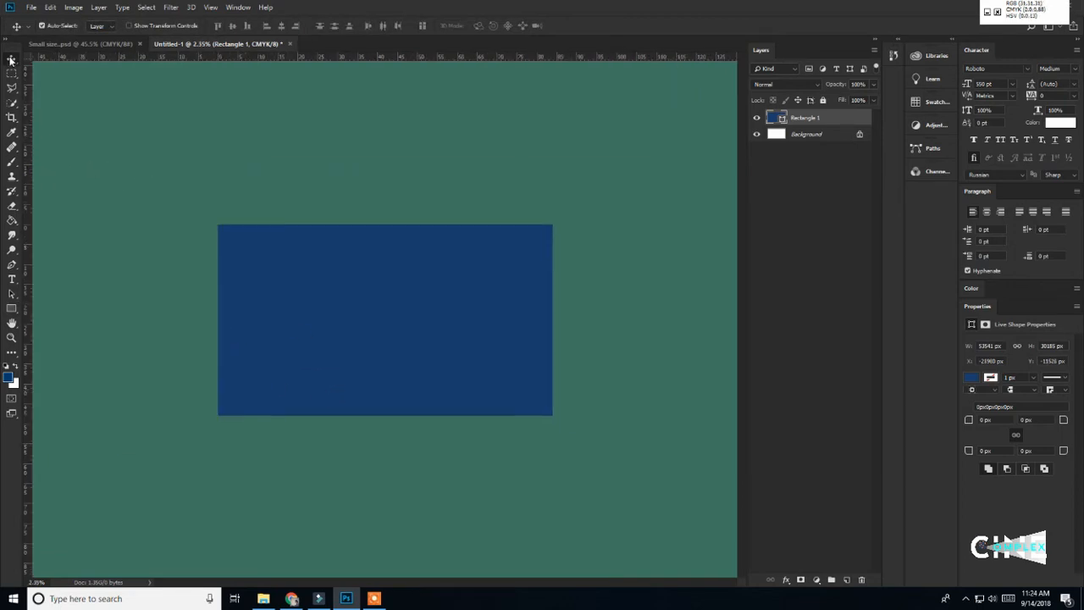
left_click_drag(298, 293, 365, 346)
left_click(369, 321)
Scale the blue rectangle down to about 30761 by 17342 px and reposition it so it still covers the whole canvas
left_click(818, 120)
key("ctrl+t")
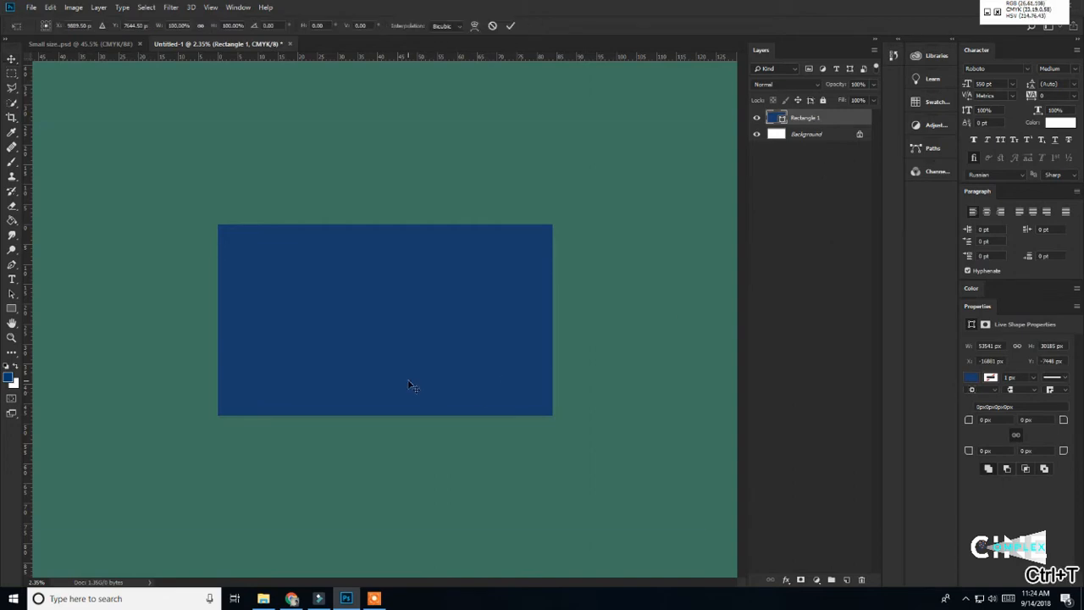
key("ctrl+minus")
left_click_drag(603, 461, 501, 398)
left_click_drag(451, 339, 484, 342)
left_click(510, 26)
key("ctrl+plus")
key("ctrl+plus")
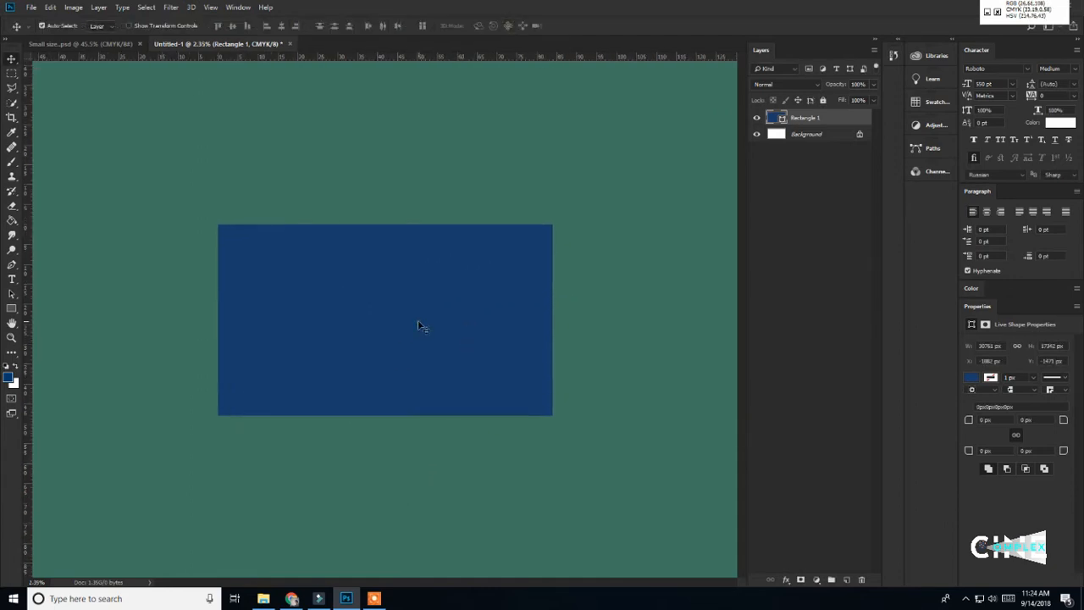
Inspect the fill color of the yellow background rectangle in Small size.psd without changing it
left_click(99, 43)
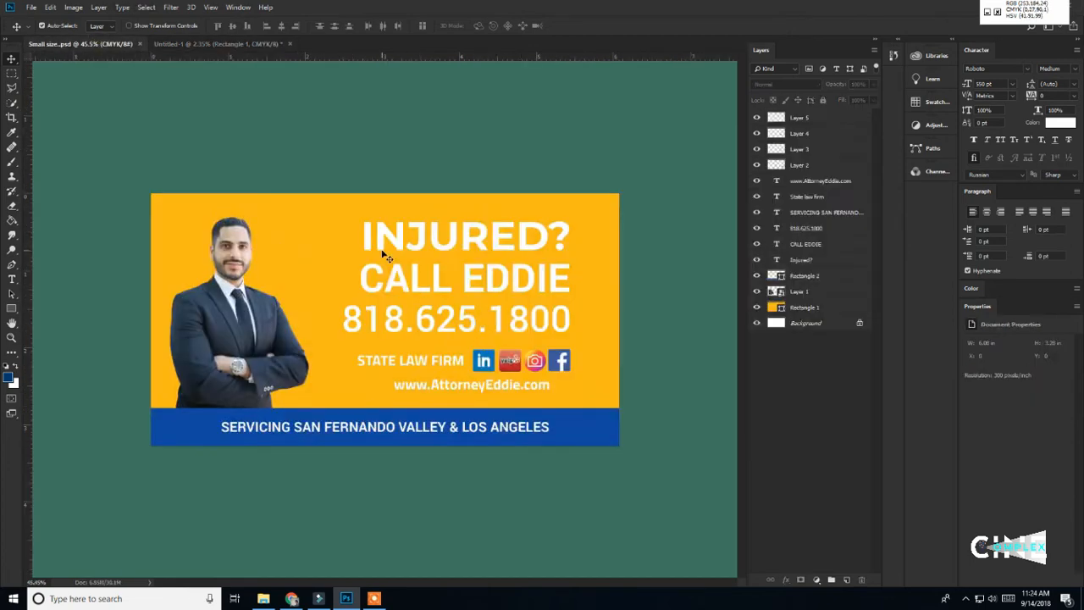
left_click(302, 239)
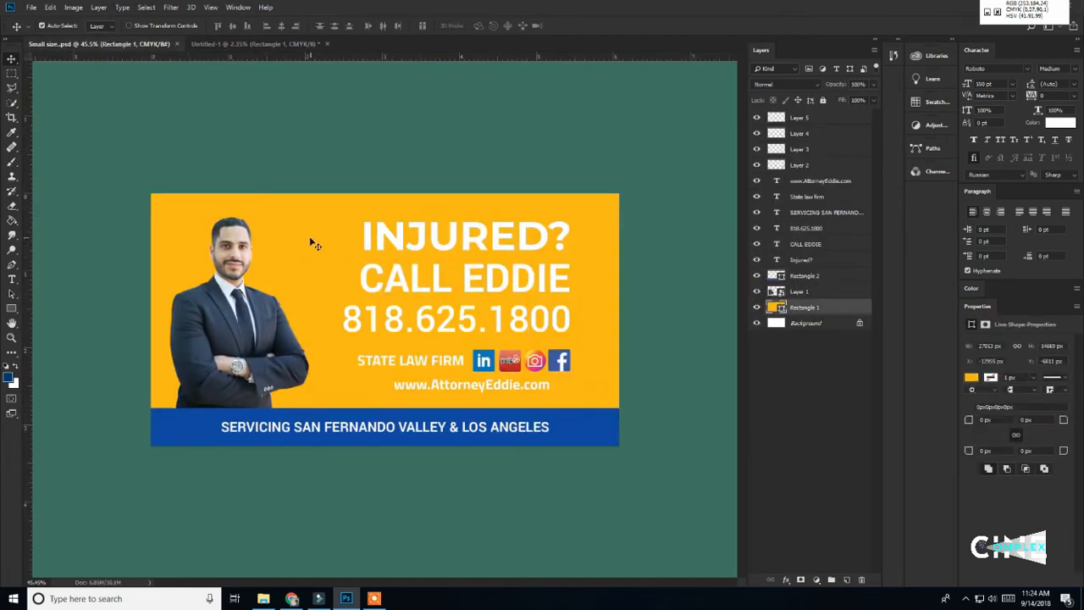
double_click(775, 308)
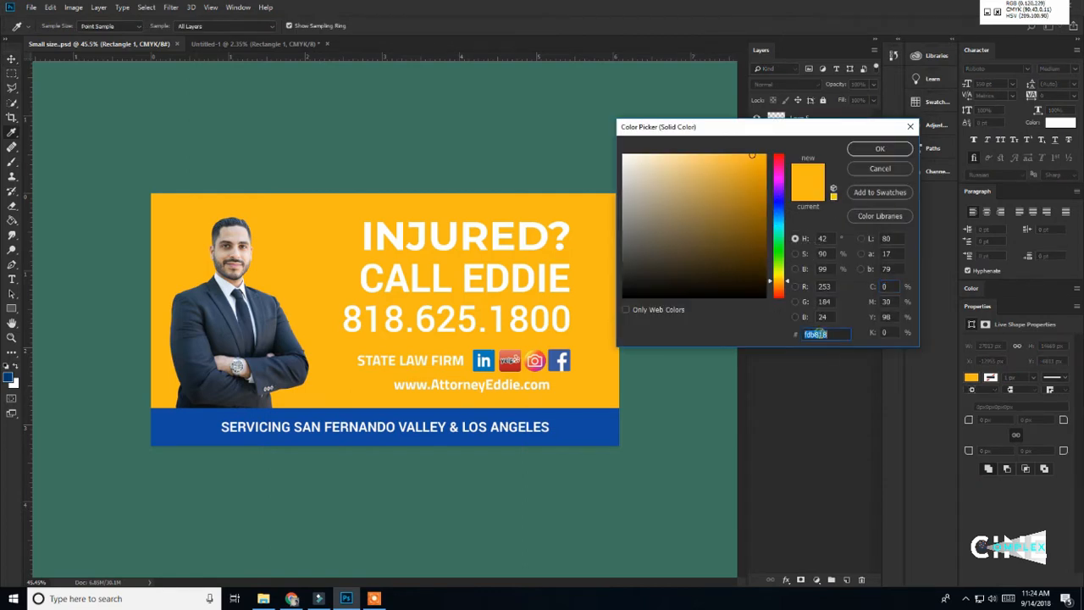
left_click(878, 168)
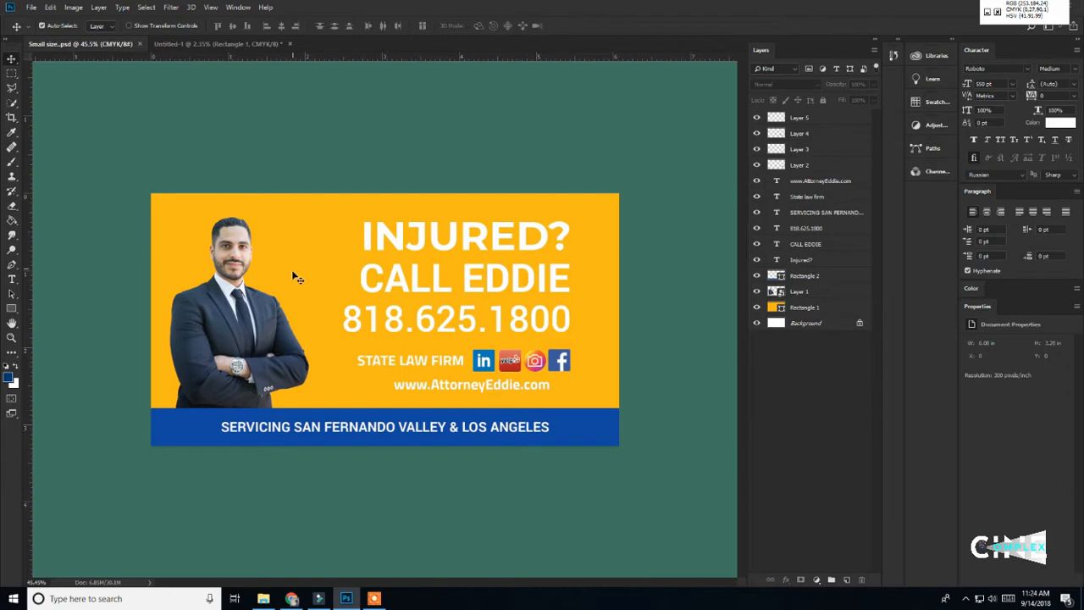
Launch Pixie, place its window just above the design, and copy the yellow background's HTML color code
key("ctrl+plus")
left_click(169, 603)
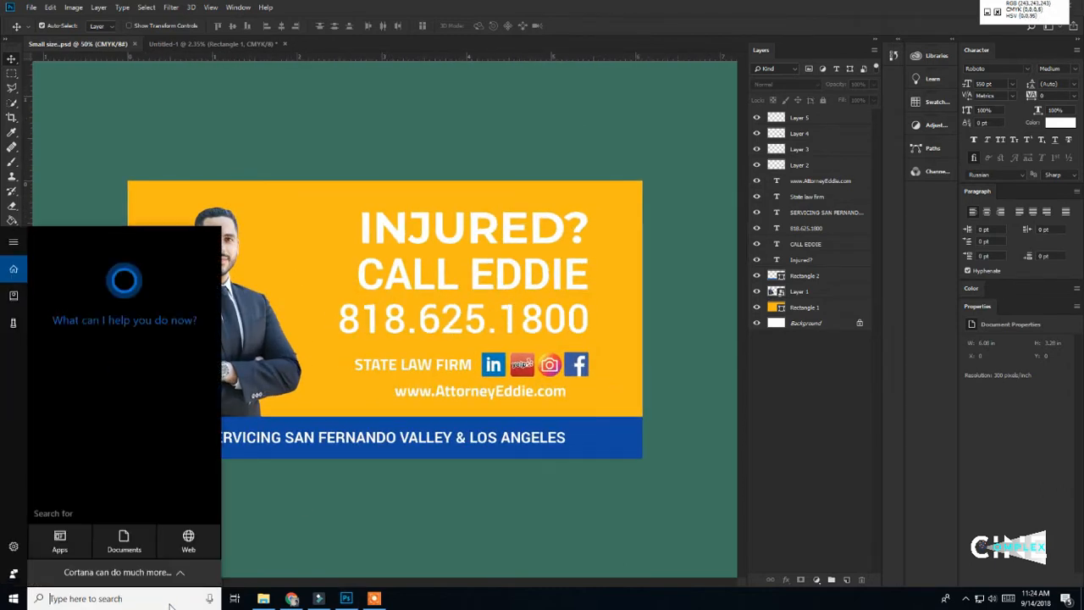
type("pix")
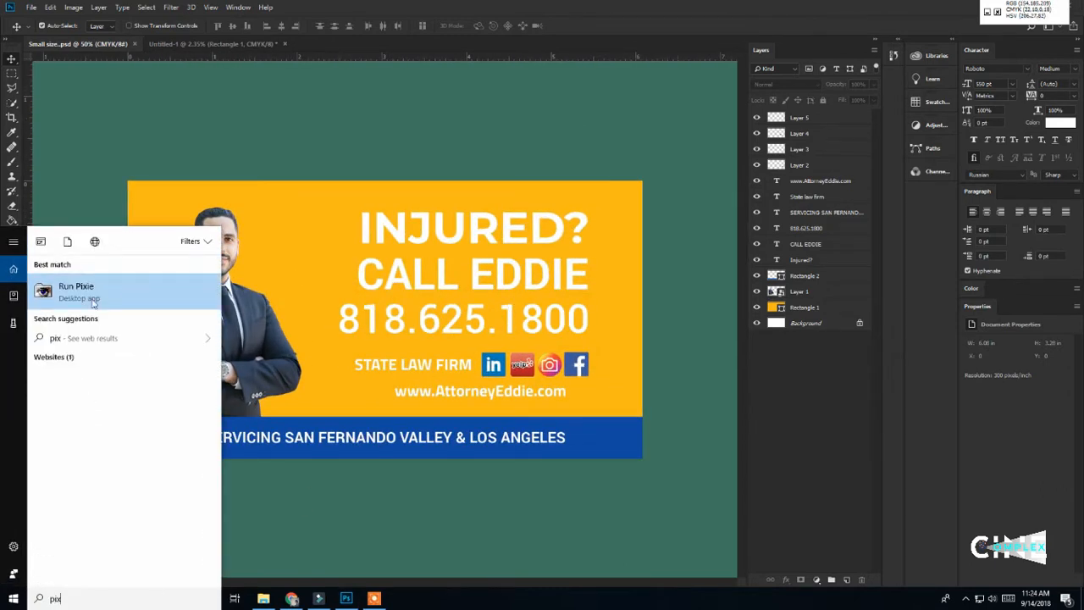
left_click(82, 296)
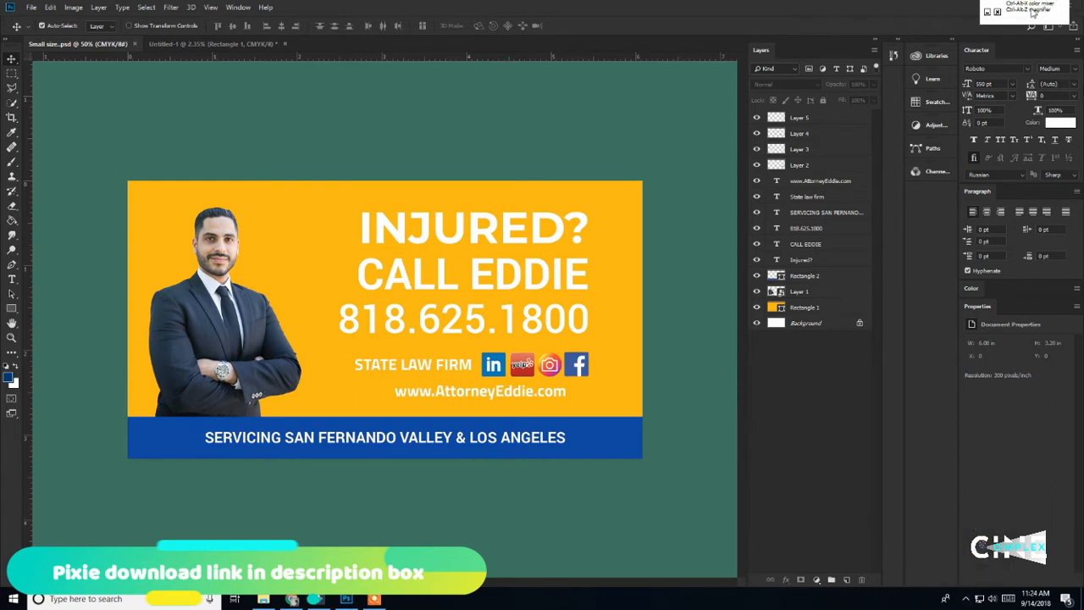
left_click_drag(1033, 11, 602, 121)
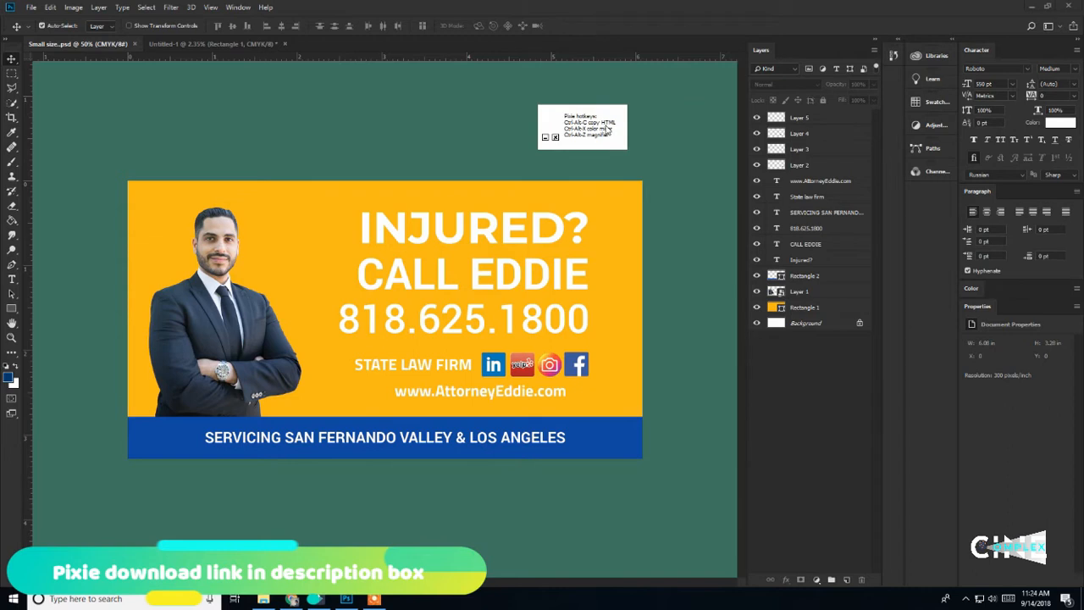
mouse_move(584, 132)
left_mouse_down()
mouse_move(510, 116)
mouse_move(574, 123)
left_mouse_up()
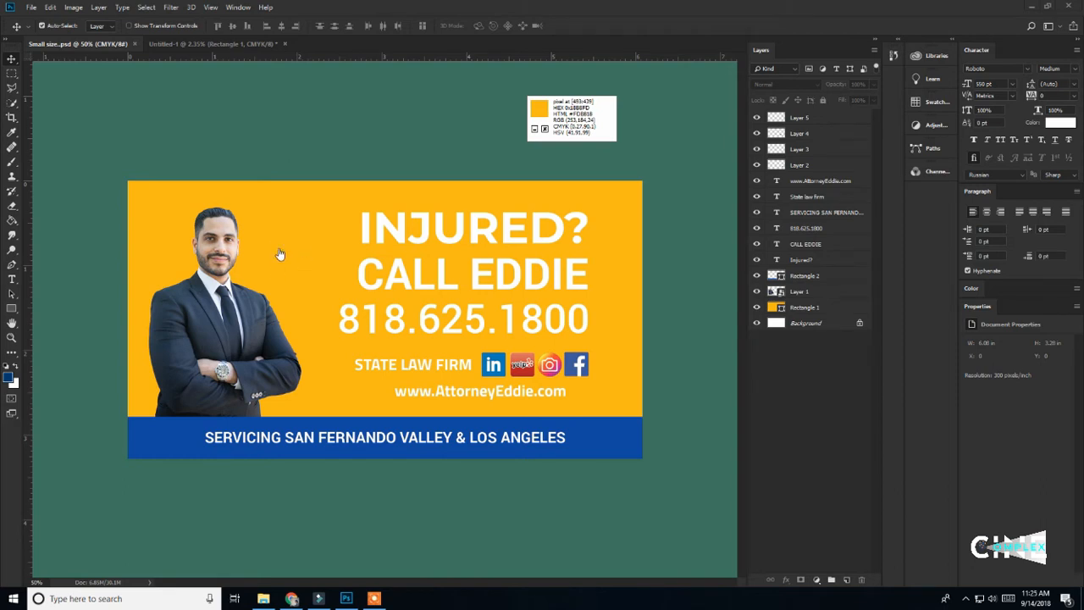
key("ctrl+alt+c")
Set the fill of the blue rectangle in the Untitled-1 banner to the copied color FDB818
left_click(203, 43)
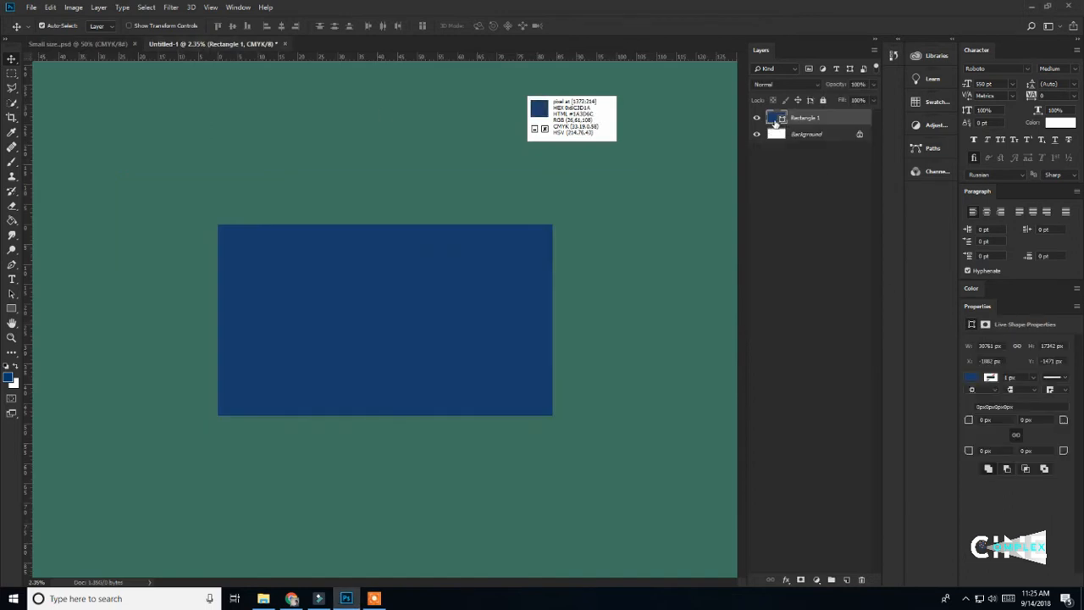
left_click_drag(577, 123, 435, 132)
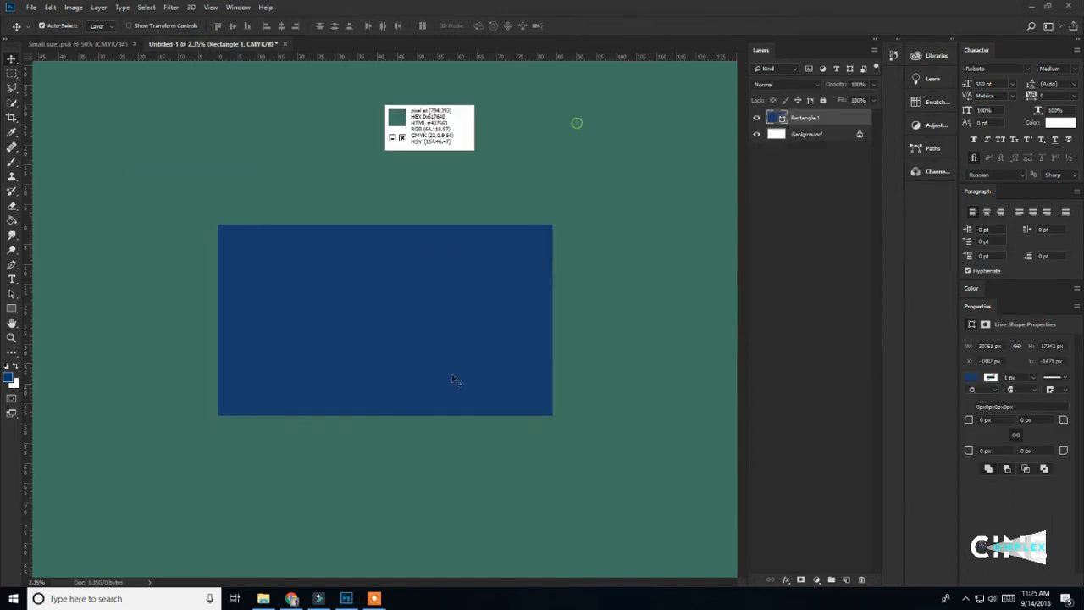
double_click(774, 119)
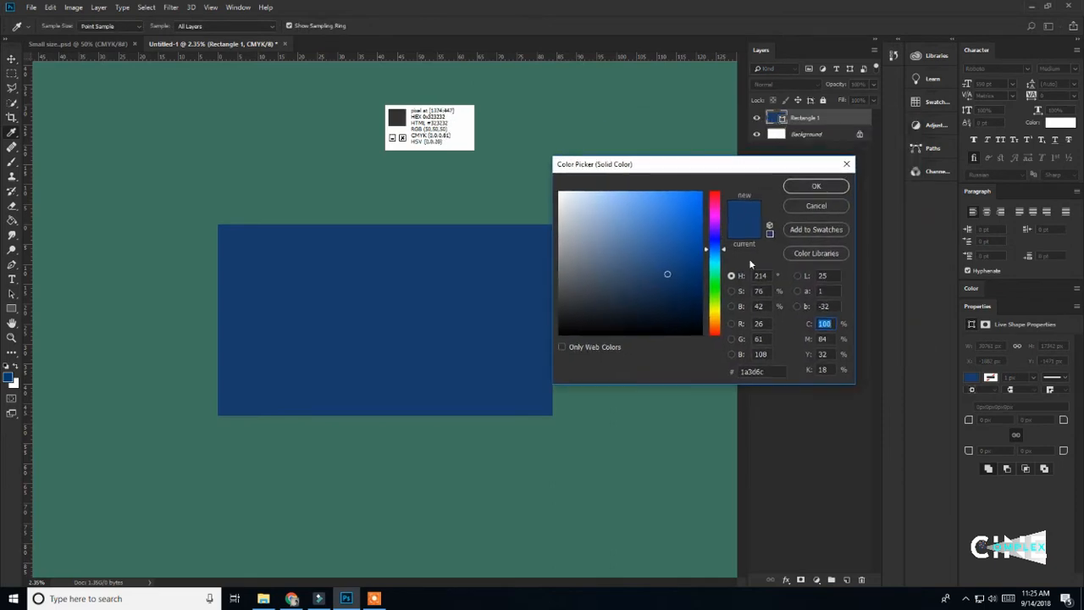
left_click(752, 371)
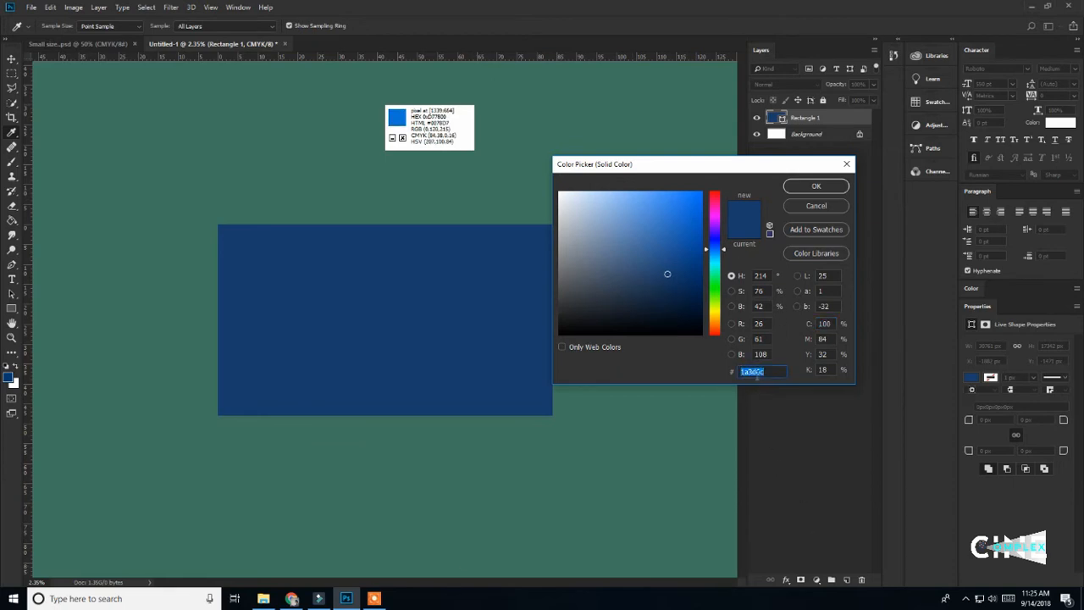
right_click(757, 375)
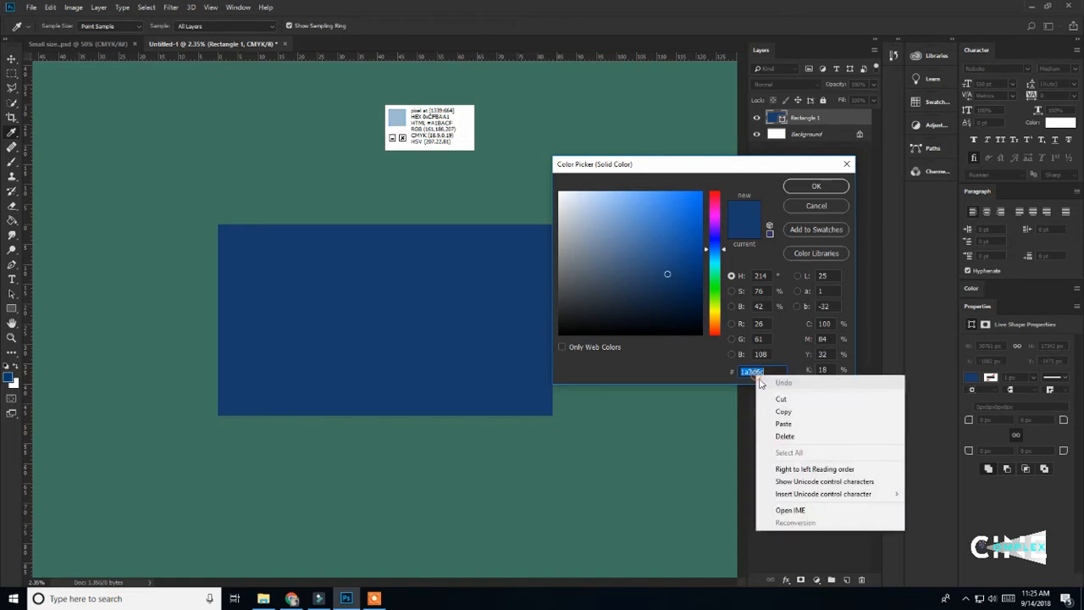
left_click(783, 424)
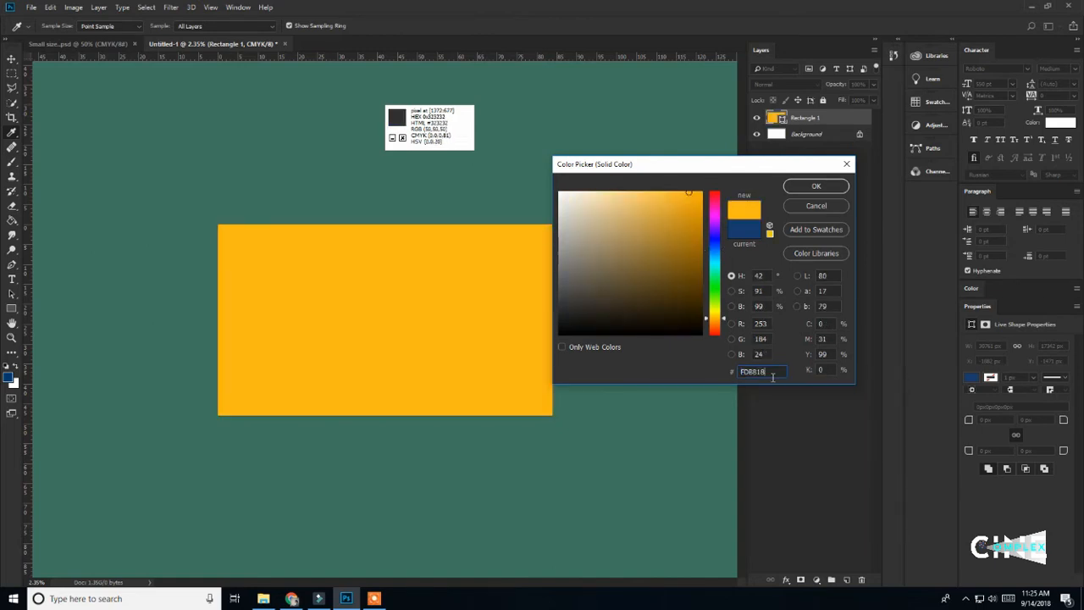
left_click(796, 186)
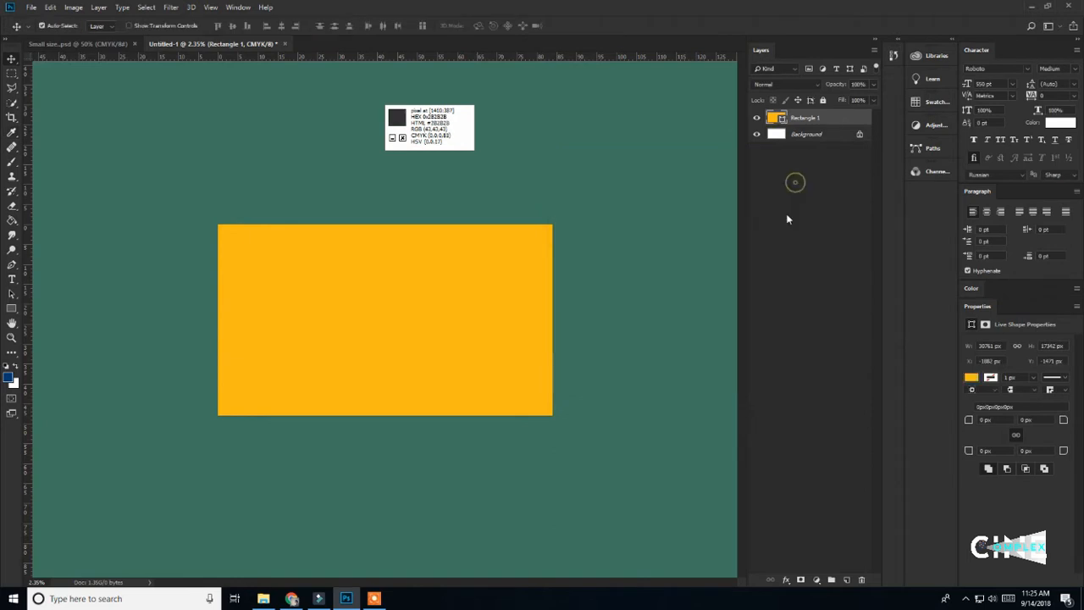
left_click(12, 309)
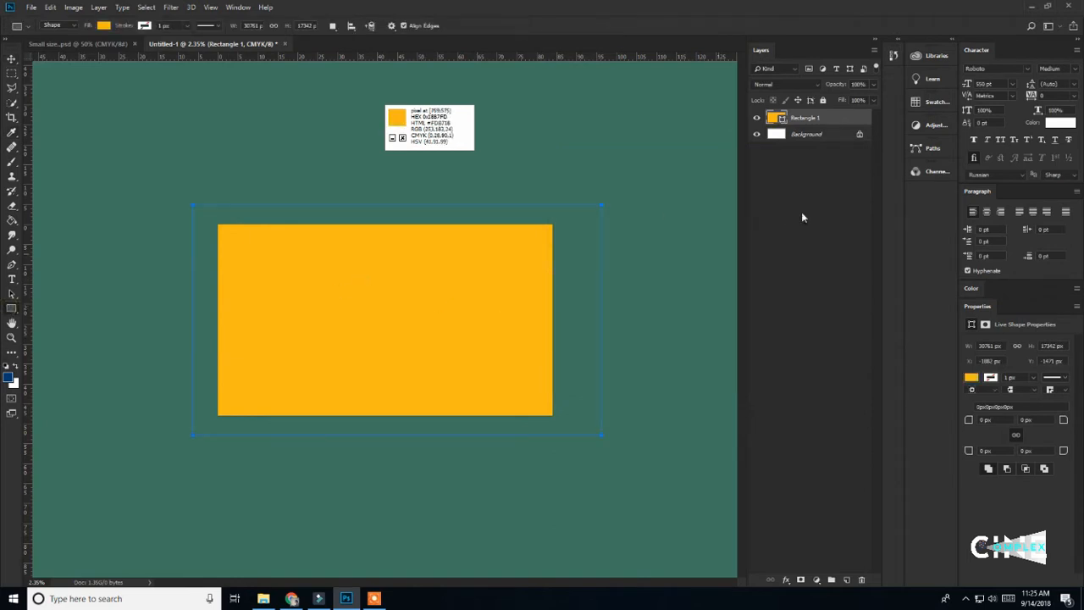
left_click(11, 310)
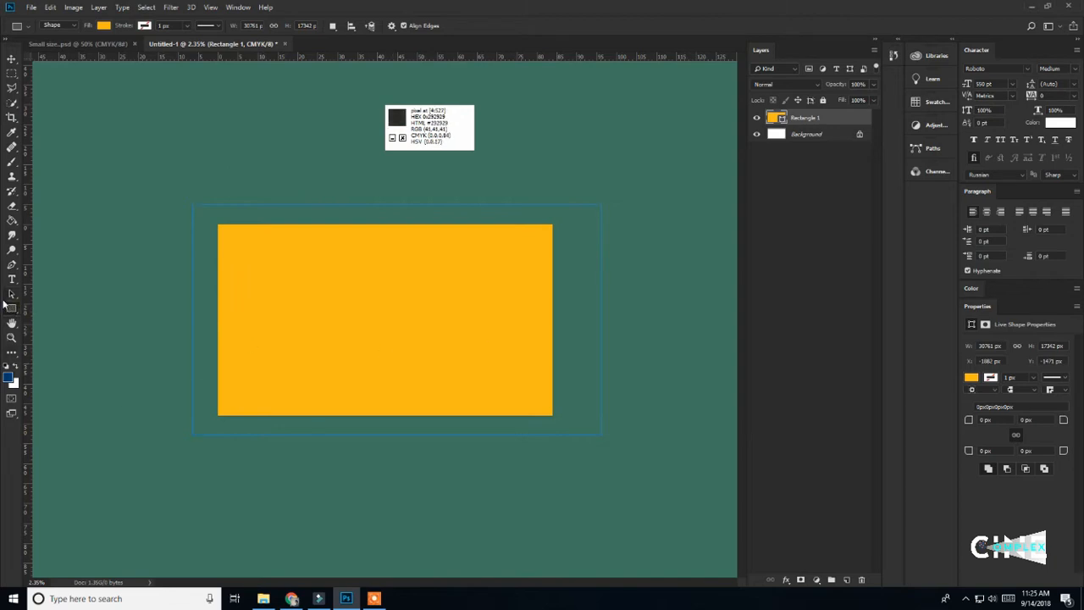
left_click(103, 27)
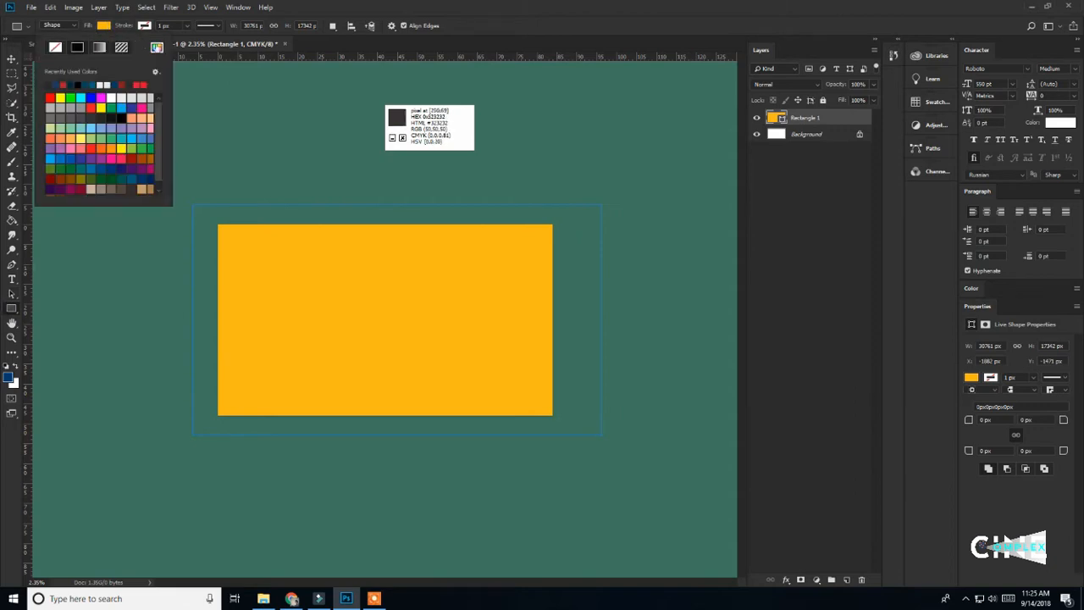
left_click(156, 47)
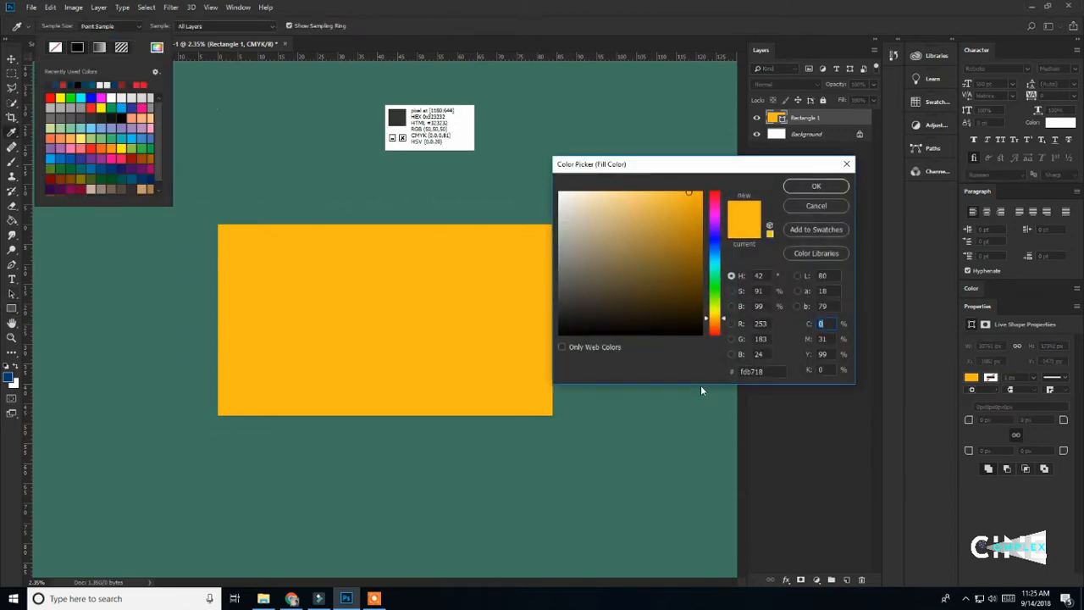
left_click(815, 206)
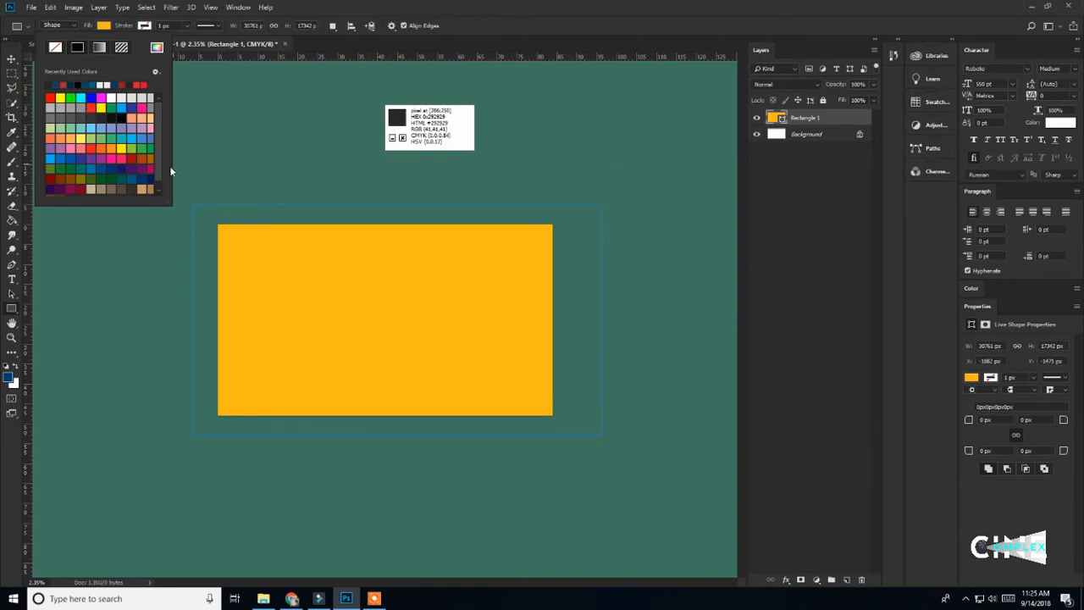
Try red and teal swatches as the banner rectangle's fill, and set the fill back to FDB818
left_click(89, 103)
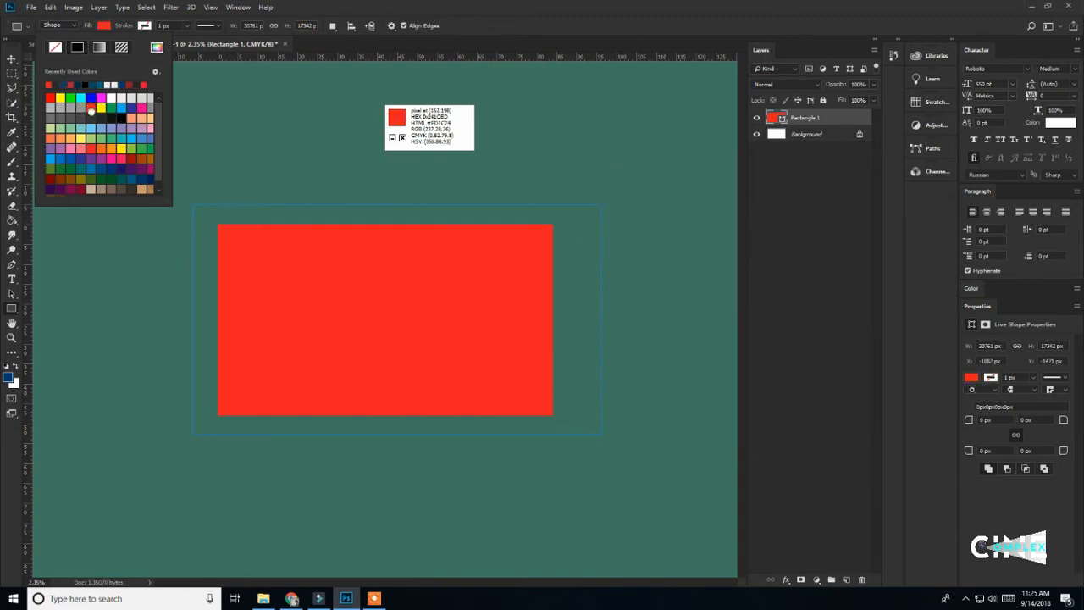
left_click(127, 136)
left_click(157, 48)
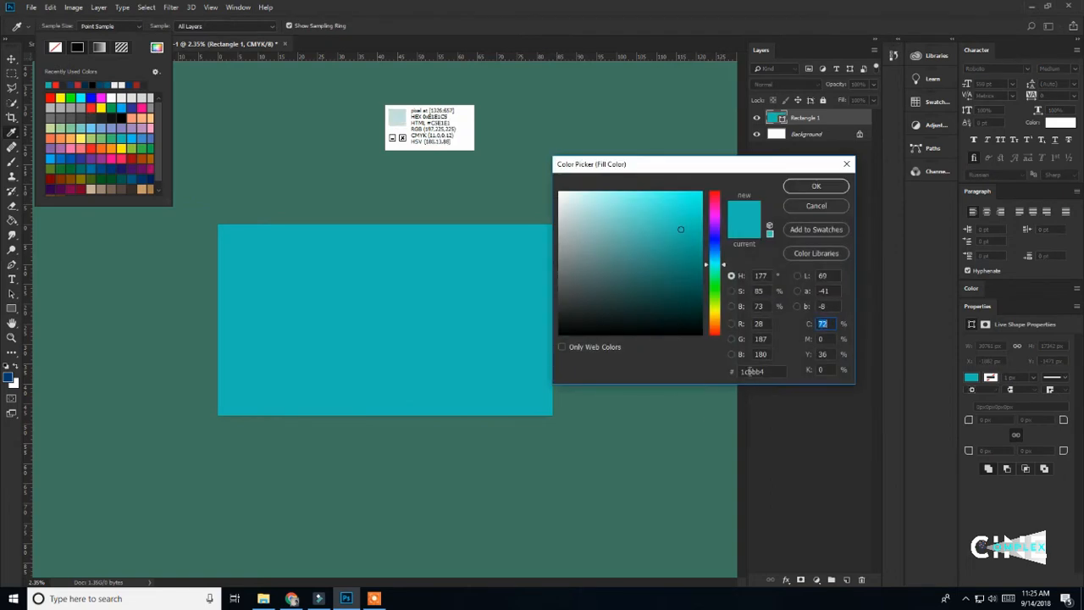
double_click(751, 370)
type("FDB818")
key("Return")
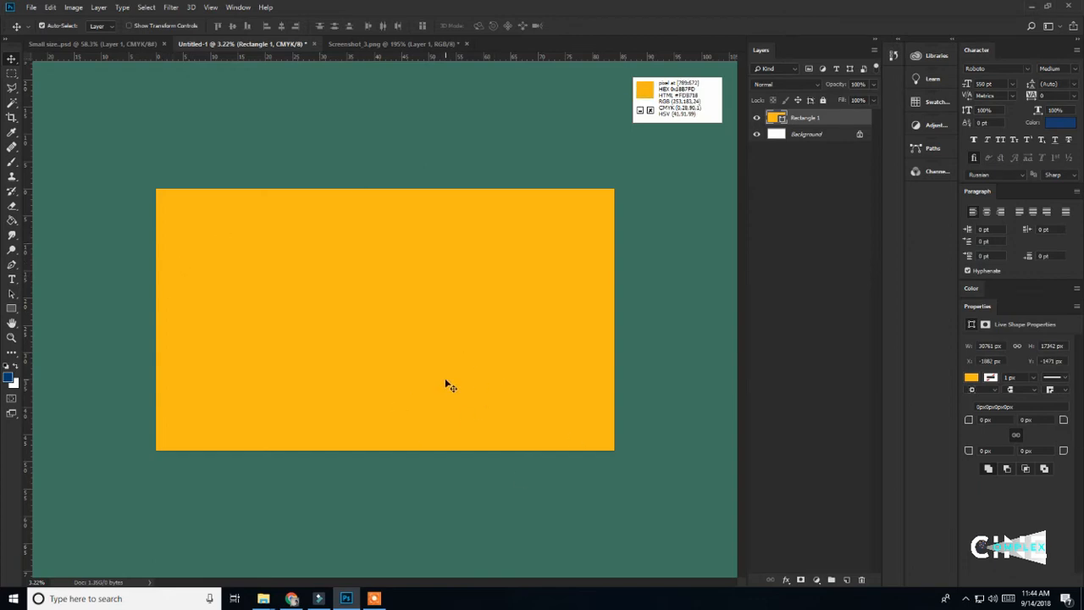
Open the portrait image Screenshot_3.png from the Stocks folder
left_click(412, 44)
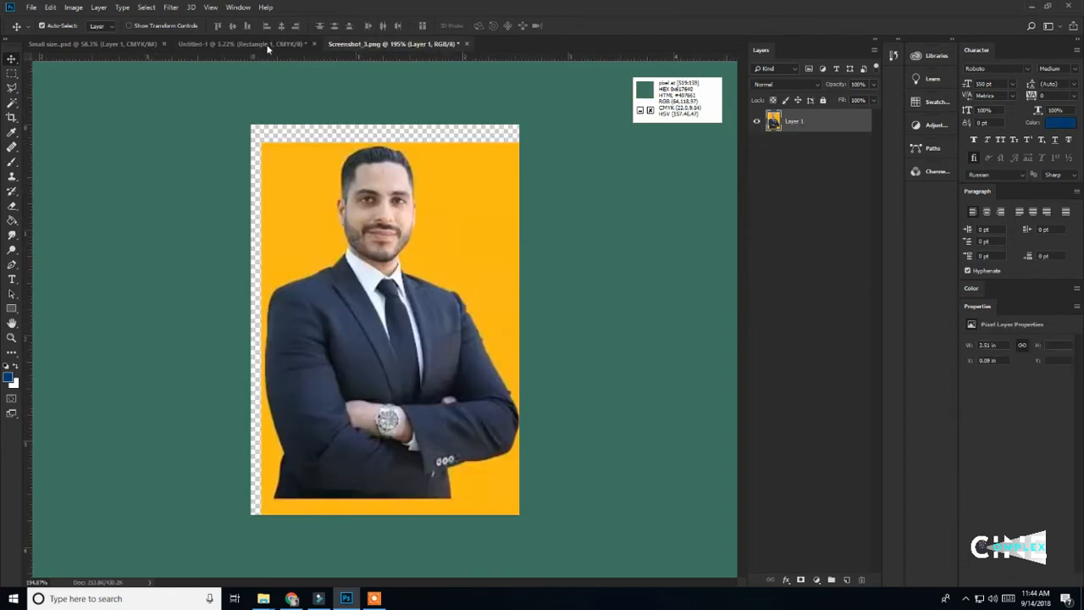
left_click(229, 44)
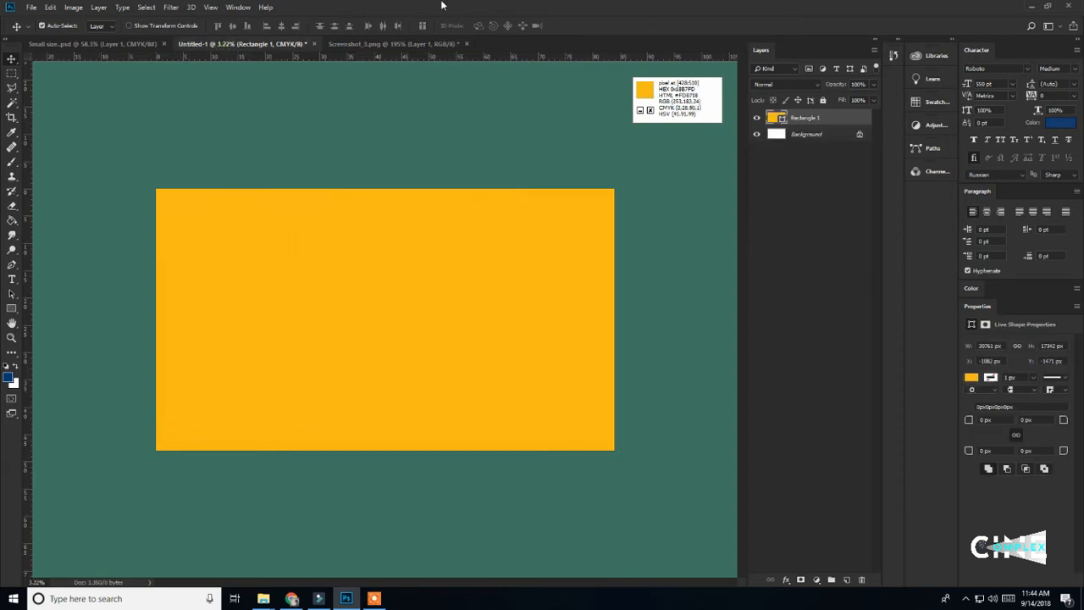
left_click(385, 46)
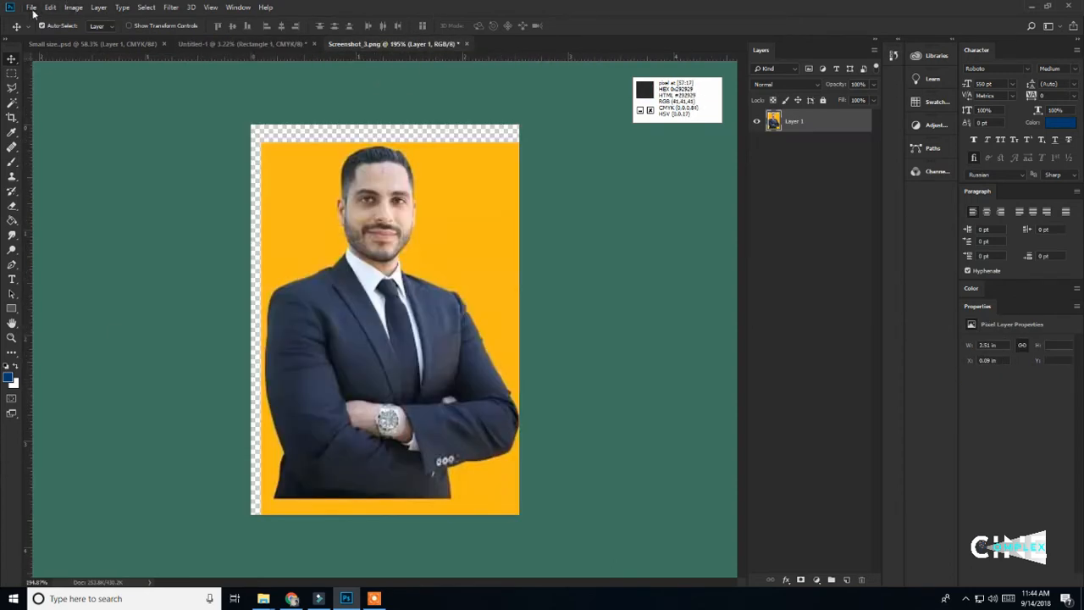
left_click(31, 8)
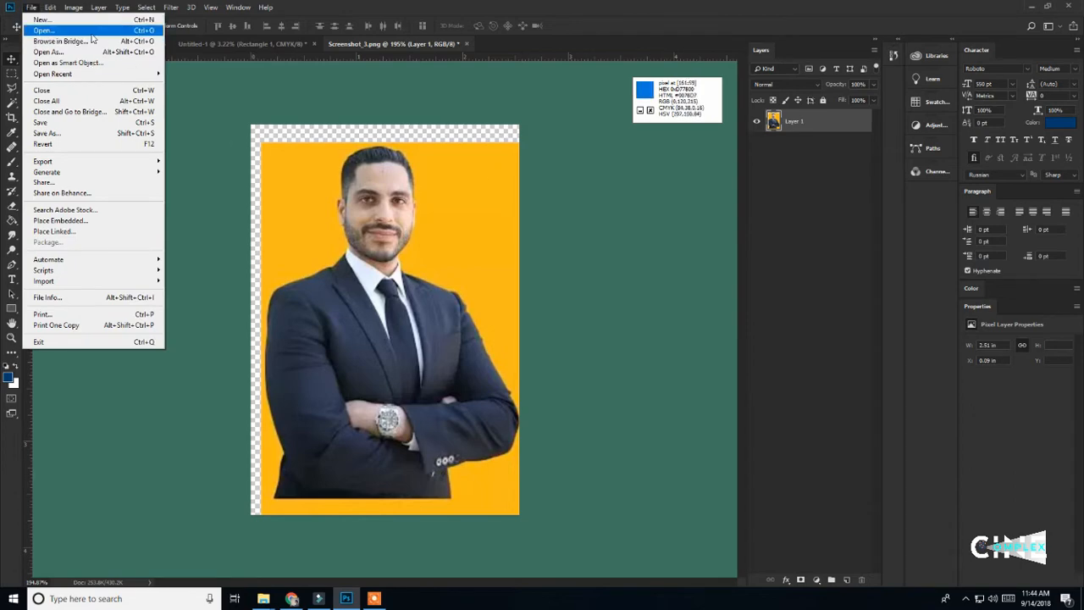
left_click(44, 31)
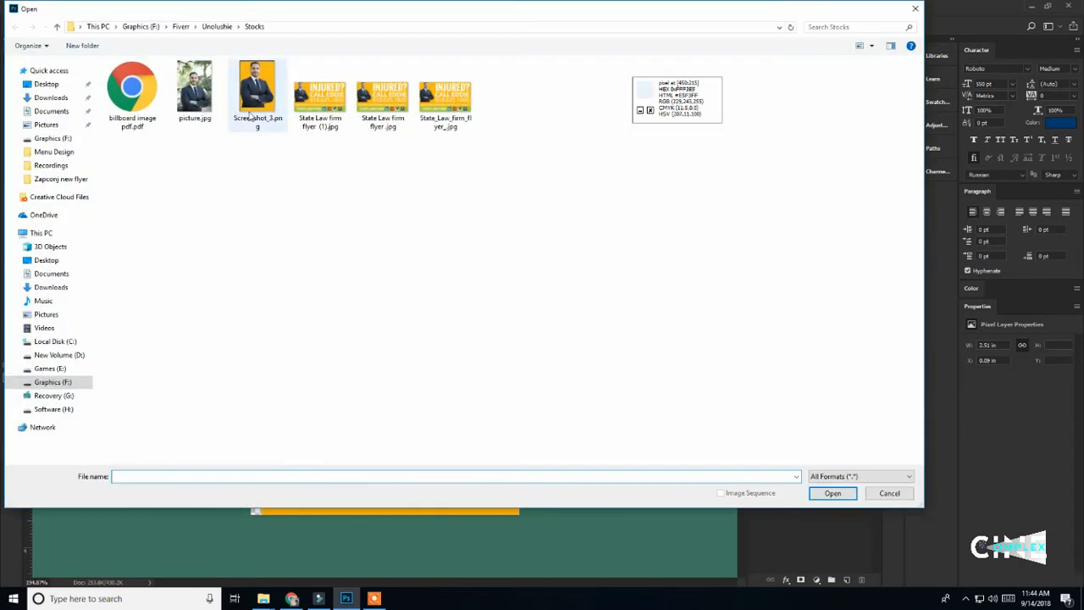
left_click(268, 83)
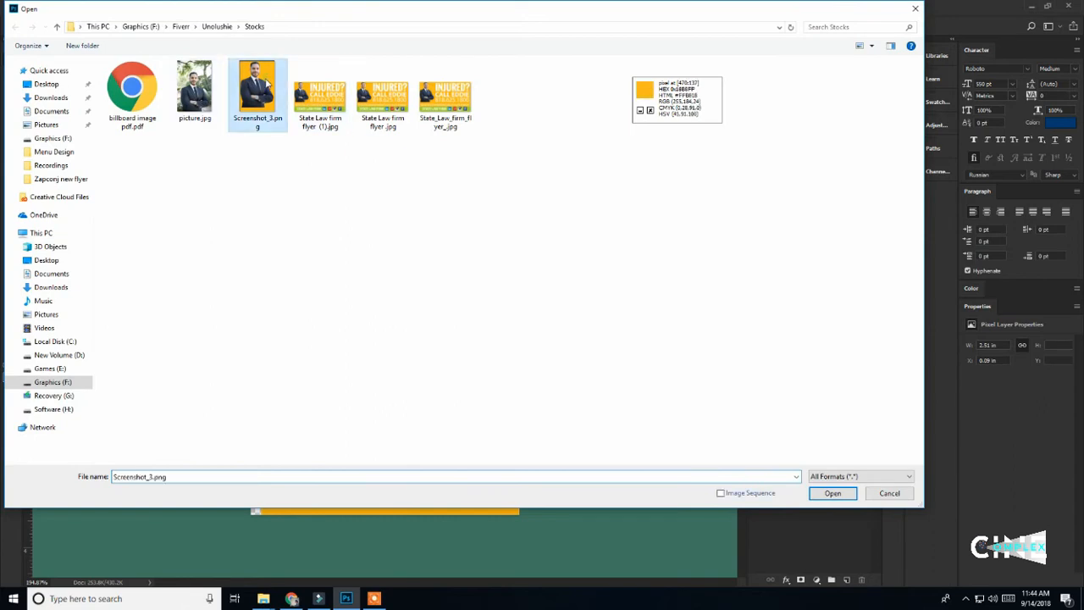
left_click(832, 493)
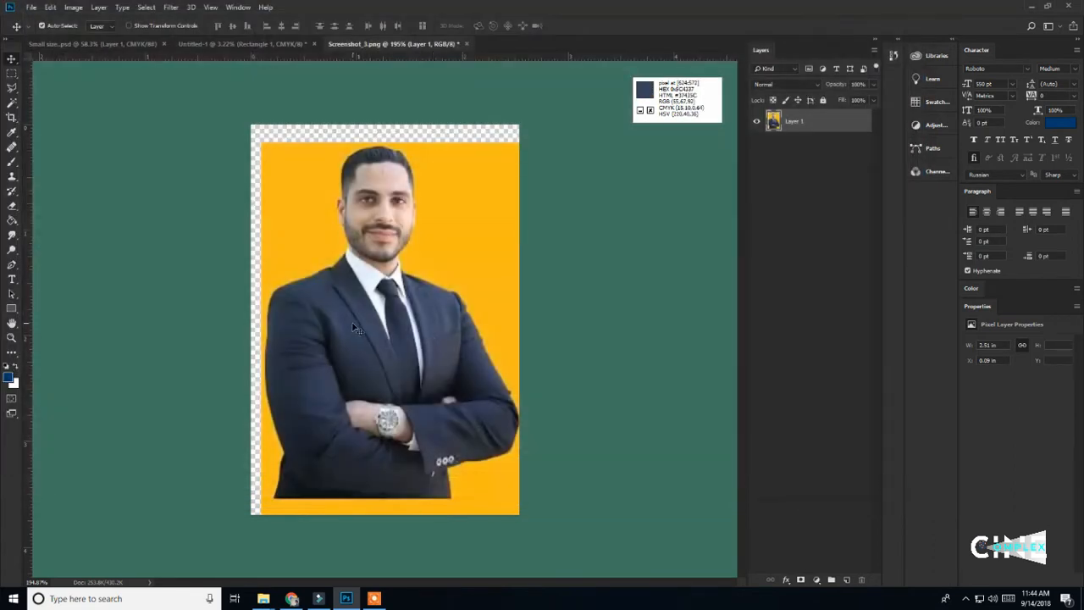
Nudge the portrait layer upward and copy it into the Untitled-1 banner, onto the left part of the yellow rectangle
left_click_drag(366, 310, 373, 298)
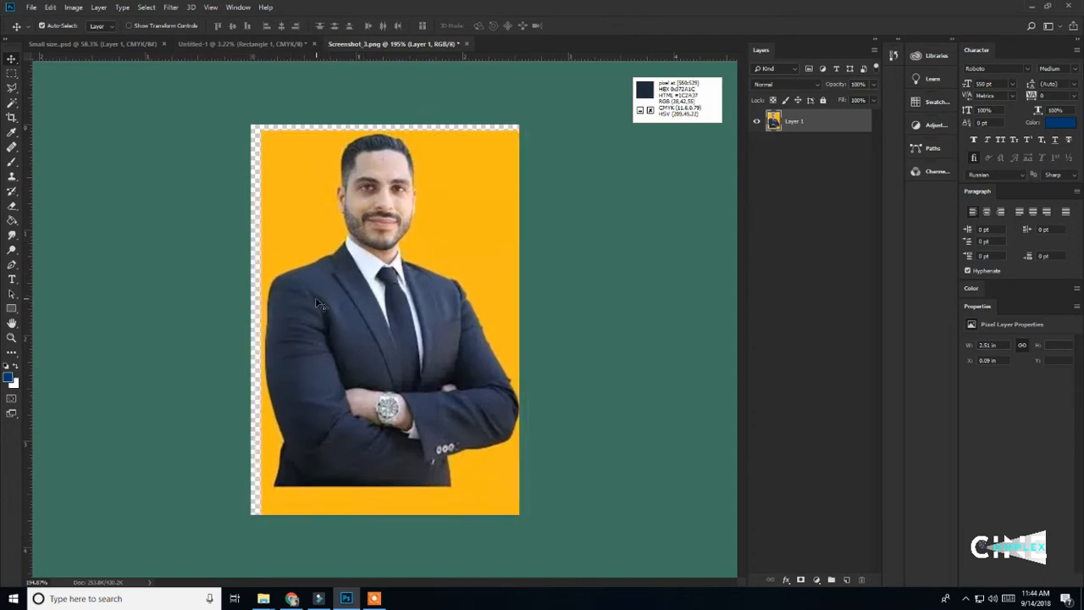
left_click_drag(401, 293, 250, 326)
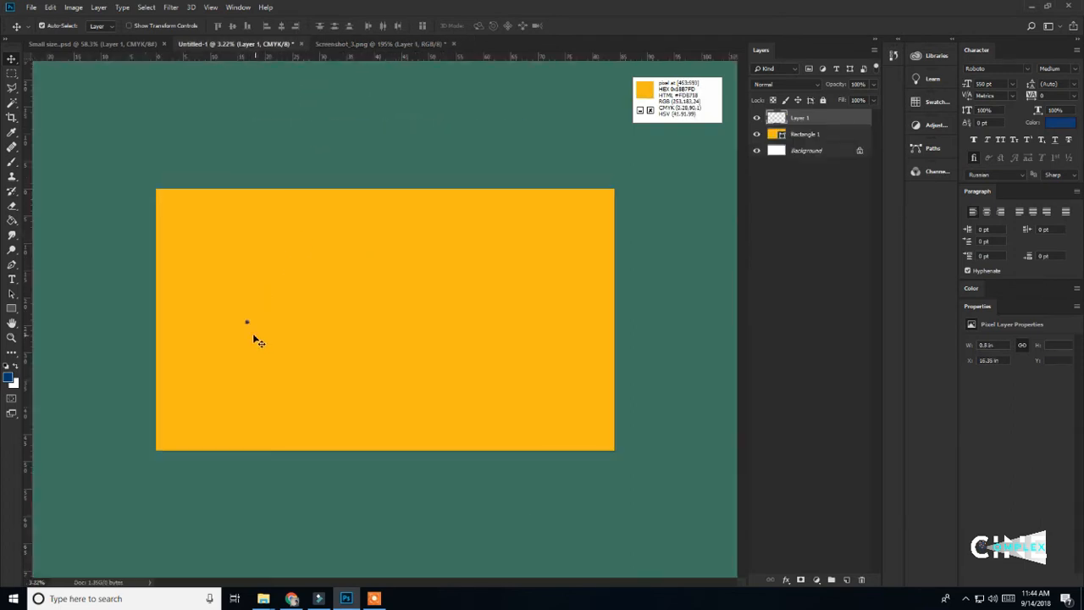
Examine the pasted portrait's size and sharpness on the Untitled-1 banner at several zoom levels
scroll(161, 329, "up", 6)
scroll(161, 326, "down", 3)
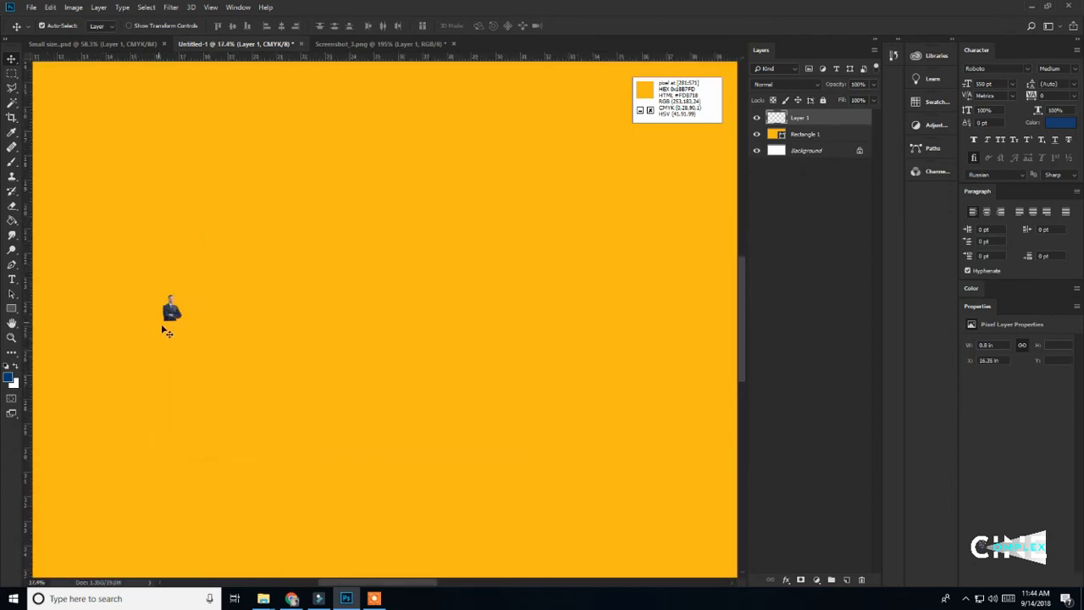
scroll(165, 330, "up", 8)
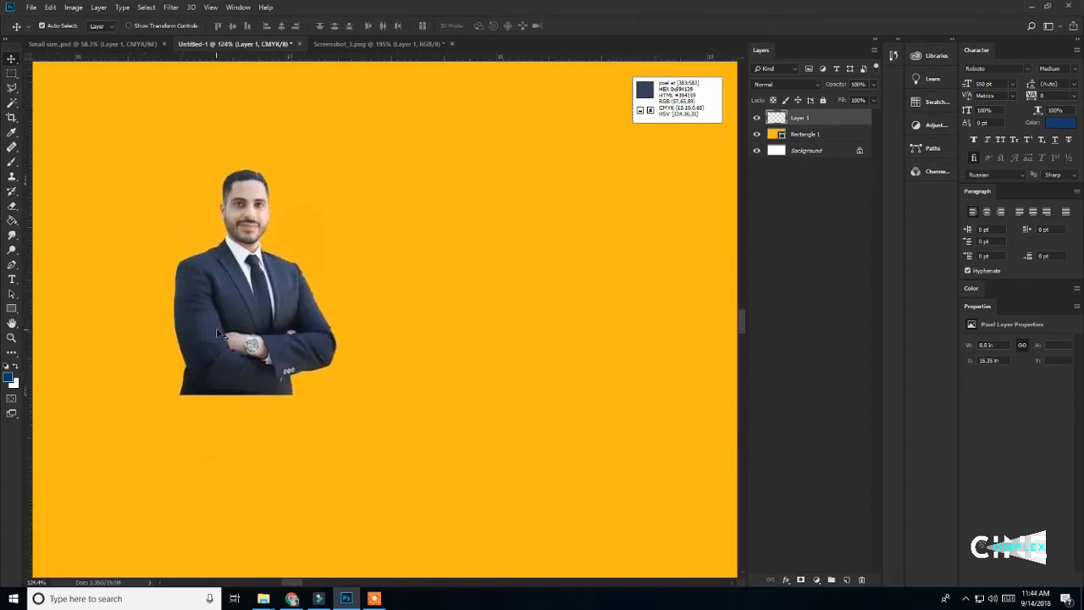
scroll(217, 330, "down", 5)
scroll(217, 334, "up", 5)
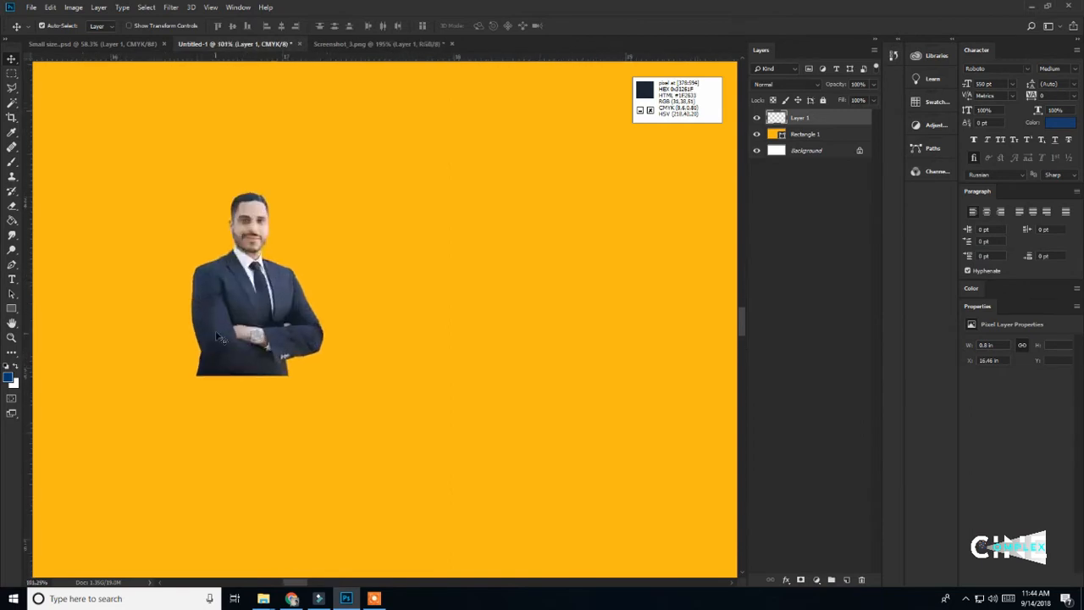
scroll(216, 334, "down", 5)
scroll(227, 334, "up", 6)
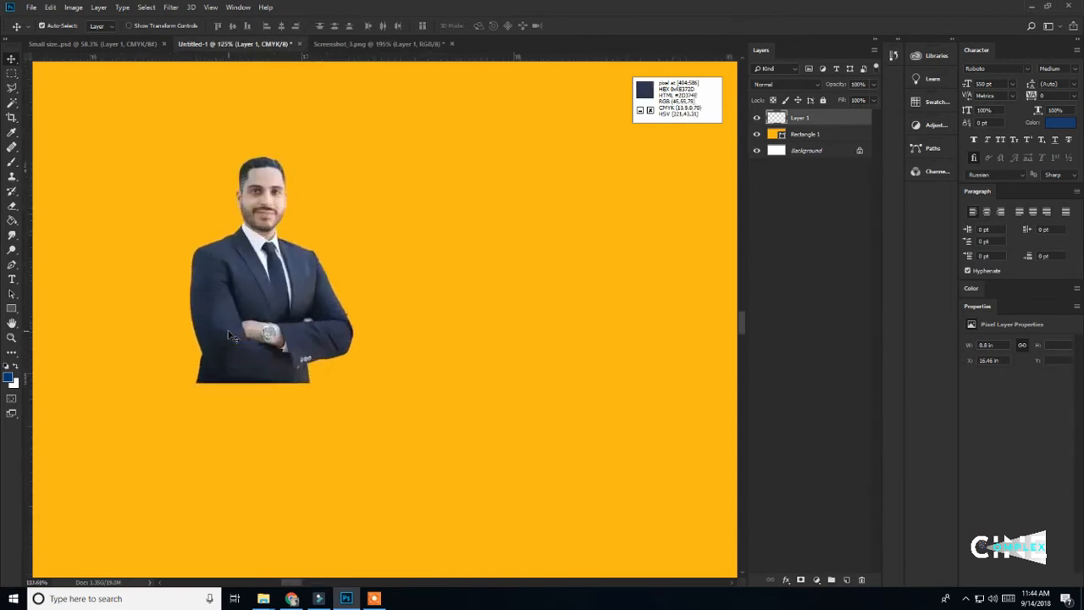
scroll(229, 333, "up", 1)
left_click_drag(267, 305, 237, 311)
scroll(294, 367, "down", 7)
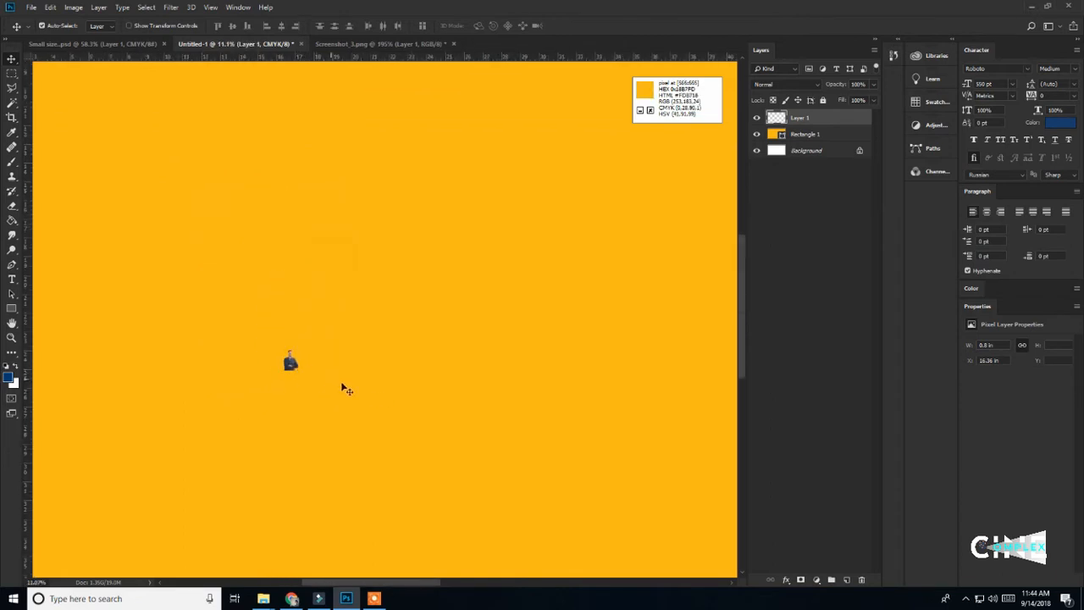
scroll(288, 387, "up", 10)
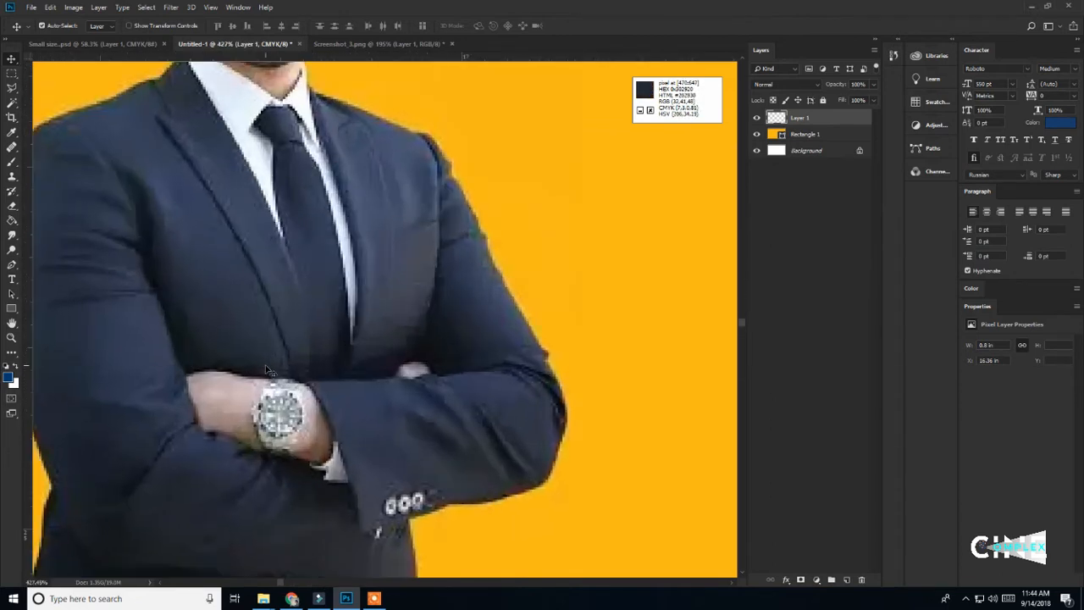
scroll(288, 364, "down", 6)
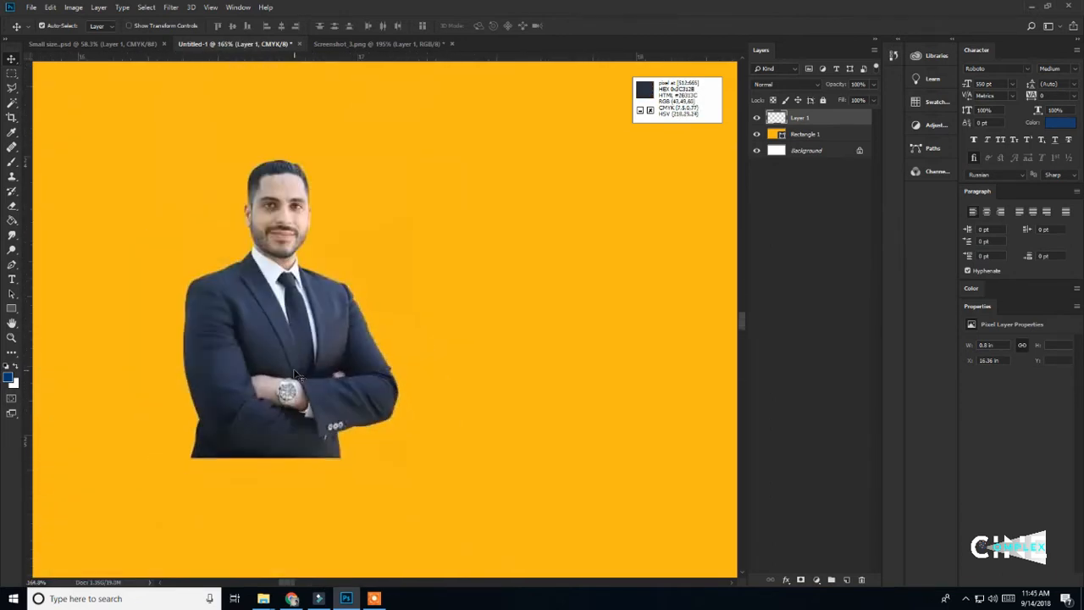
scroll(311, 408, "down", 6)
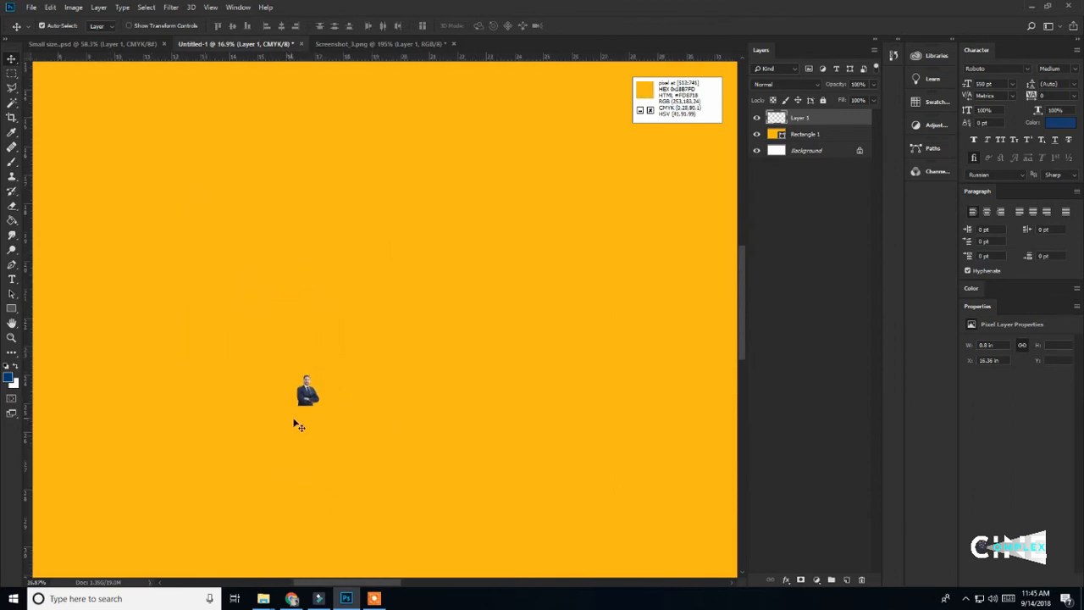
scroll(297, 435, "up", 2)
scroll(298, 377, "up", 8)
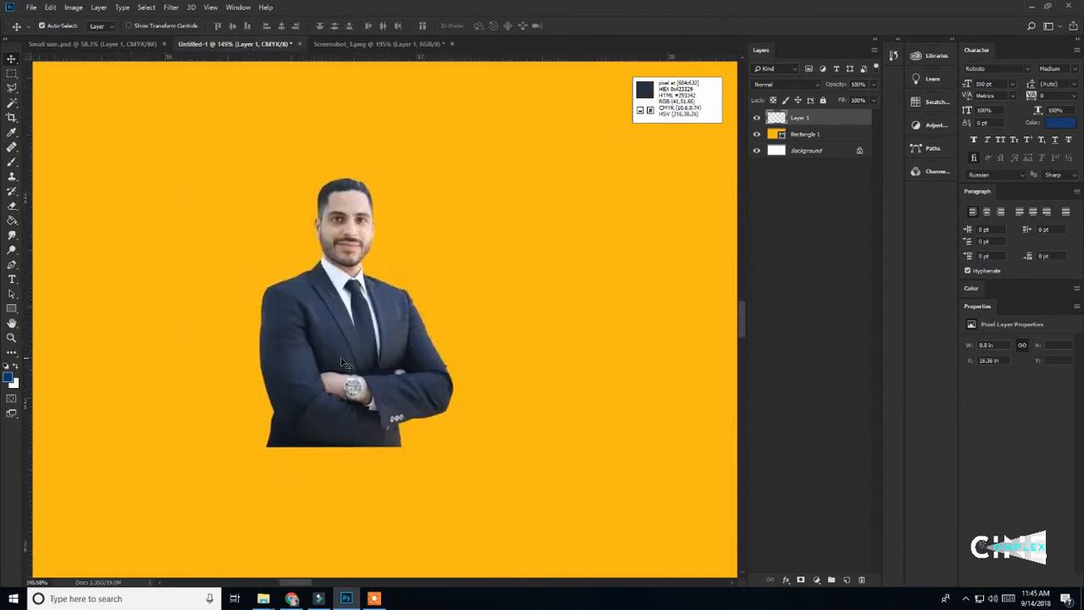
scroll(271, 307, "down", 3)
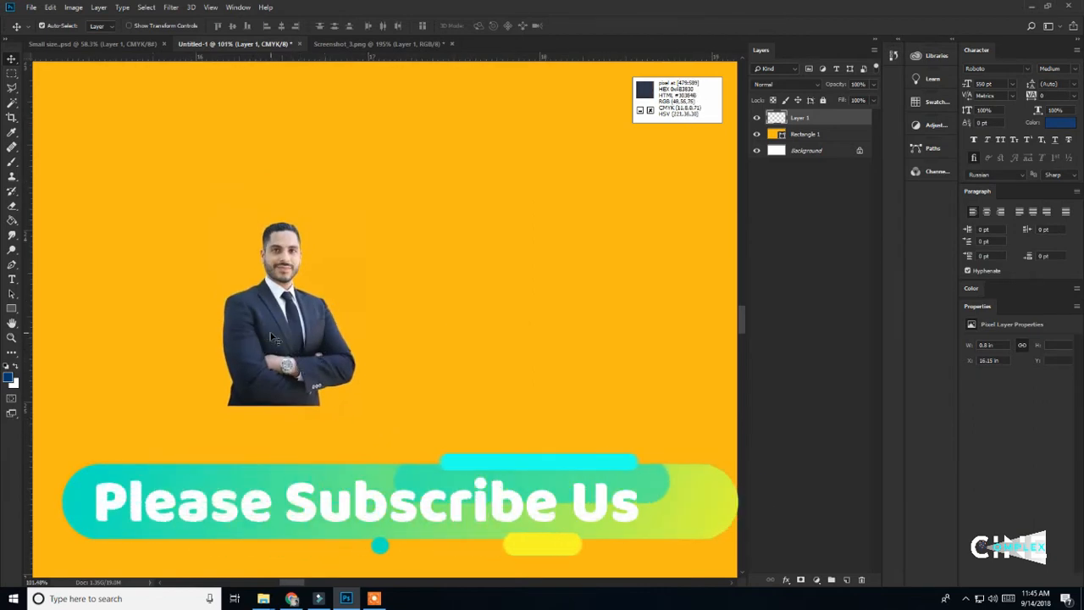
Shift the portrait slightly left and up, and scale it to about 3.92 inches wide
left_click_drag(282, 330, 245, 320)
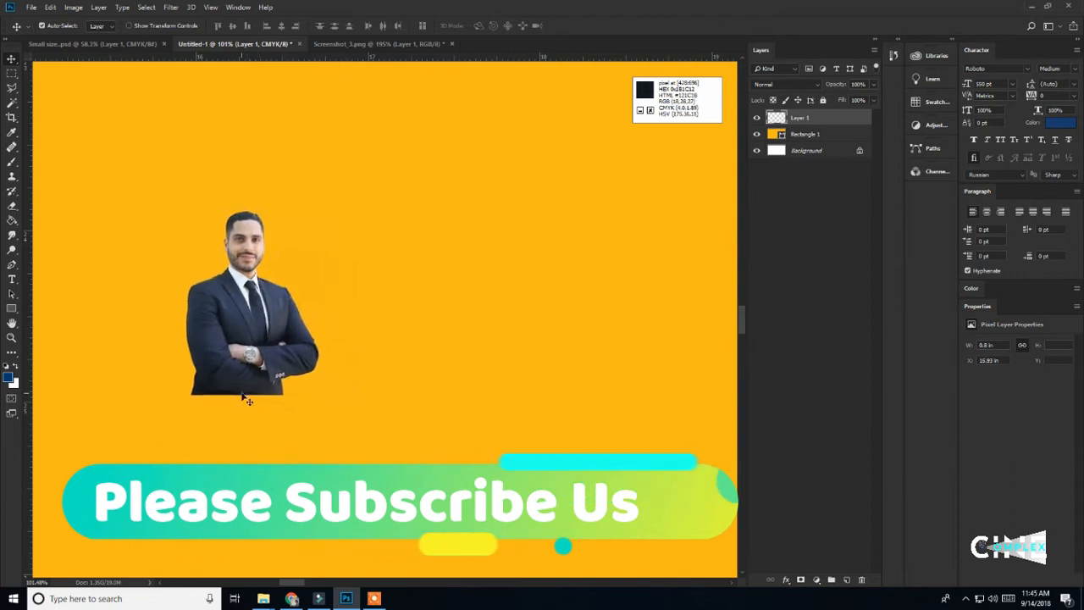
key("ctrl+t")
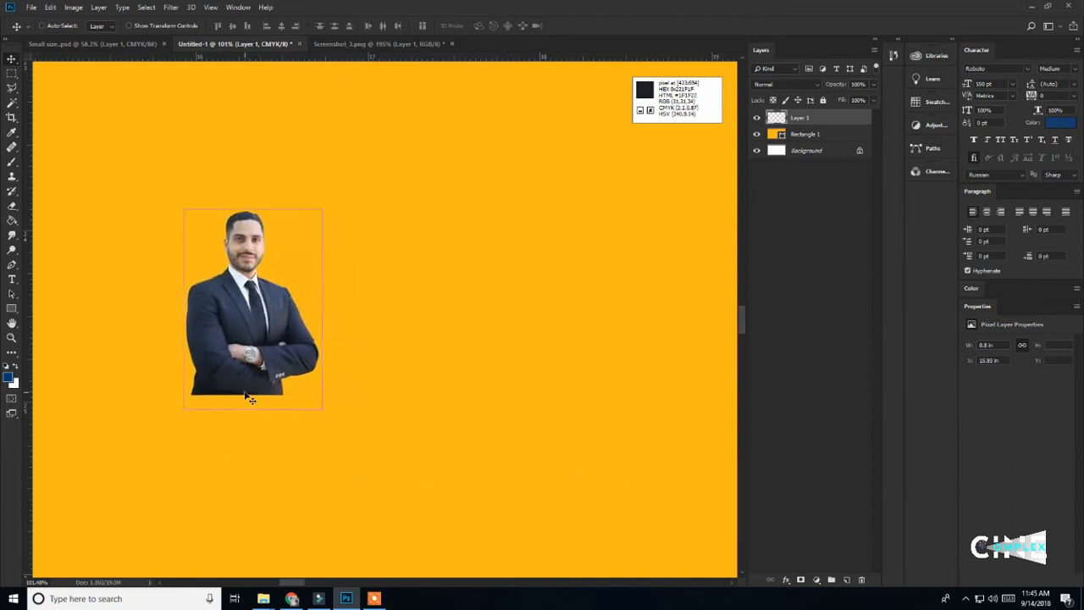
scroll(294, 400, "down", 5)
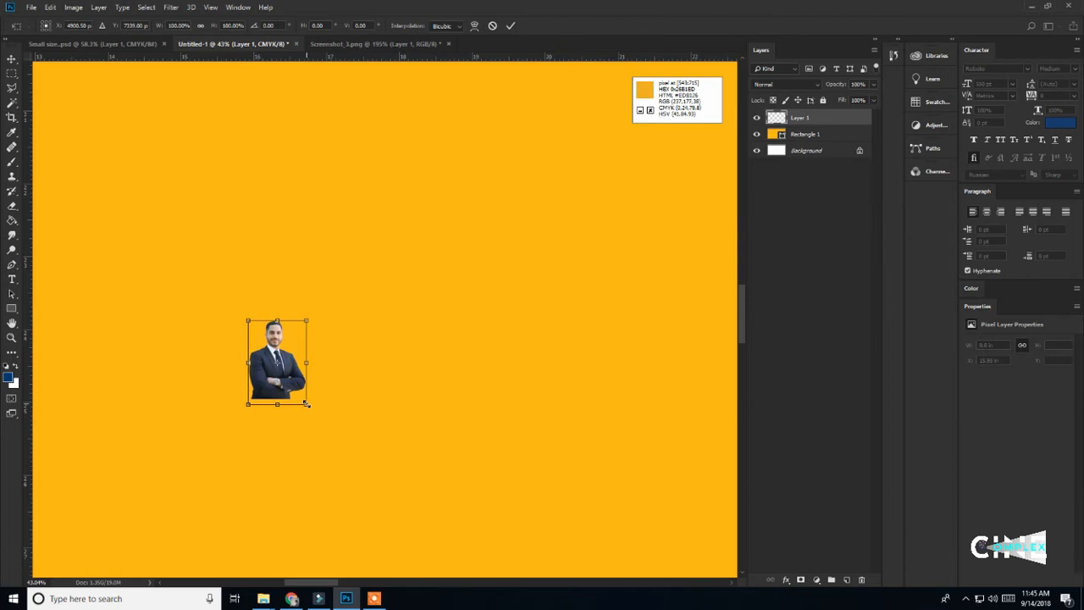
left_click_drag(306, 404, 468, 536)
scroll(392, 346, "down", 6)
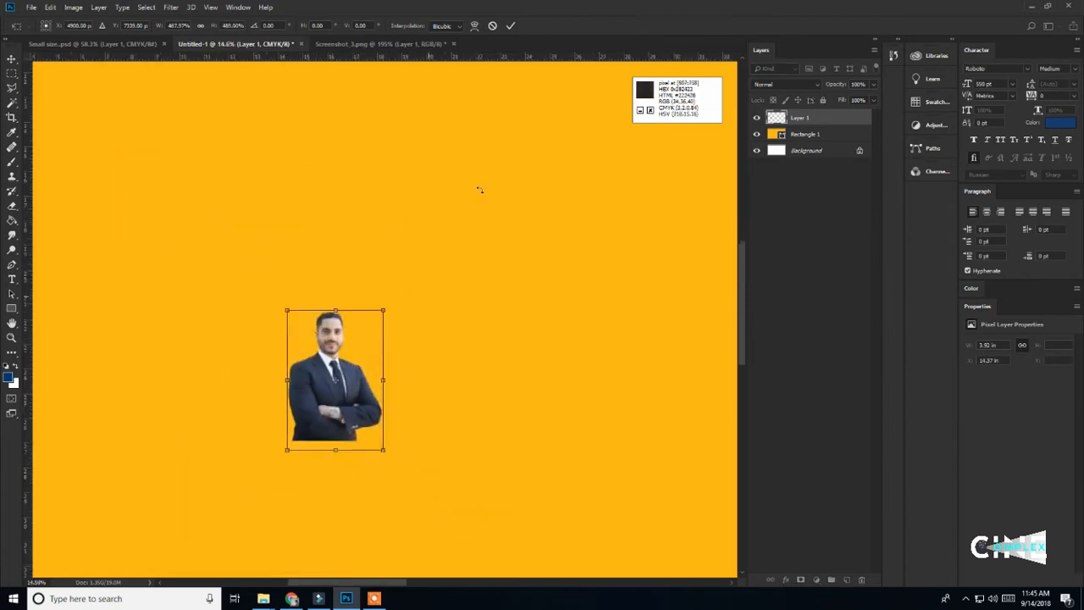
left_click(514, 26)
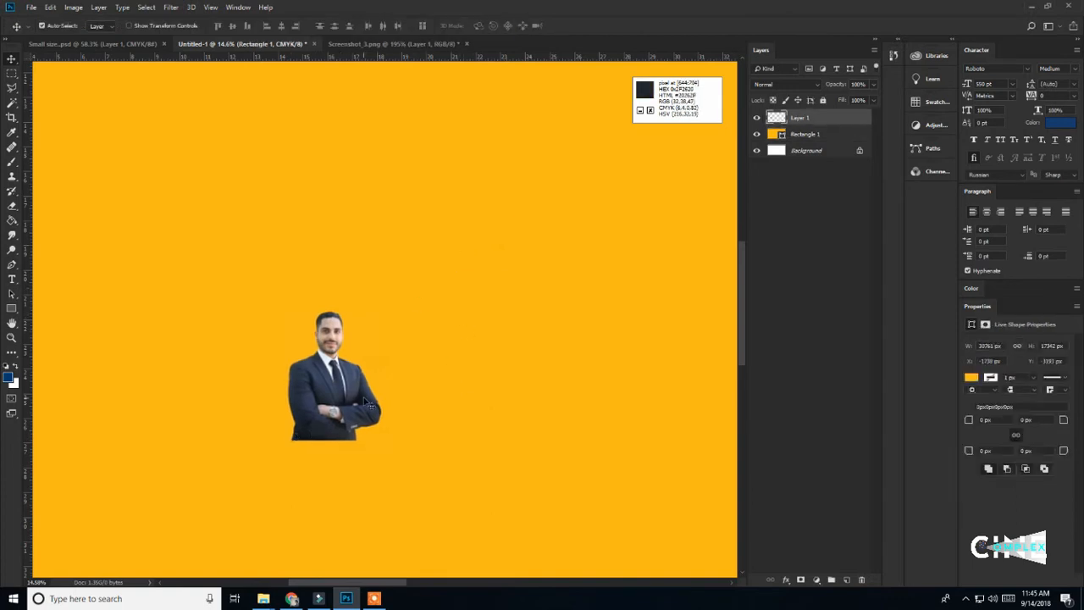
Scale the portrait up further with Free Transform, to about 10.66 inches wide
key("ctrl+t")
left_click_drag(384, 452, 476, 511)
left_click(513, 27)
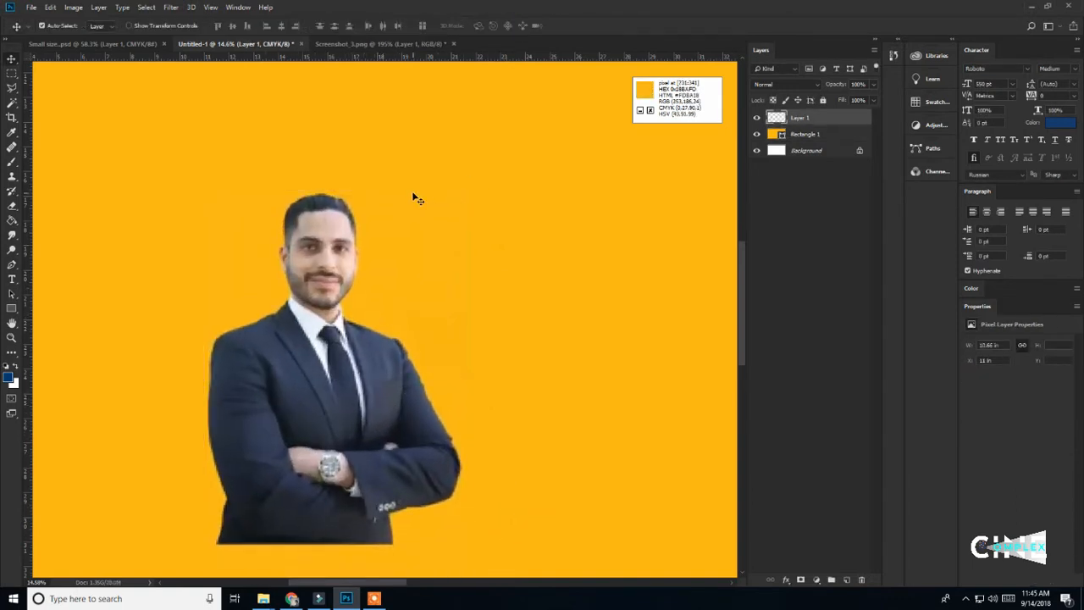
Enlarge the portrait to about 25.43 inches wide and place it on the left part of the yellow banner
scroll(414, 190, "down", 5)
left_click(179, 409)
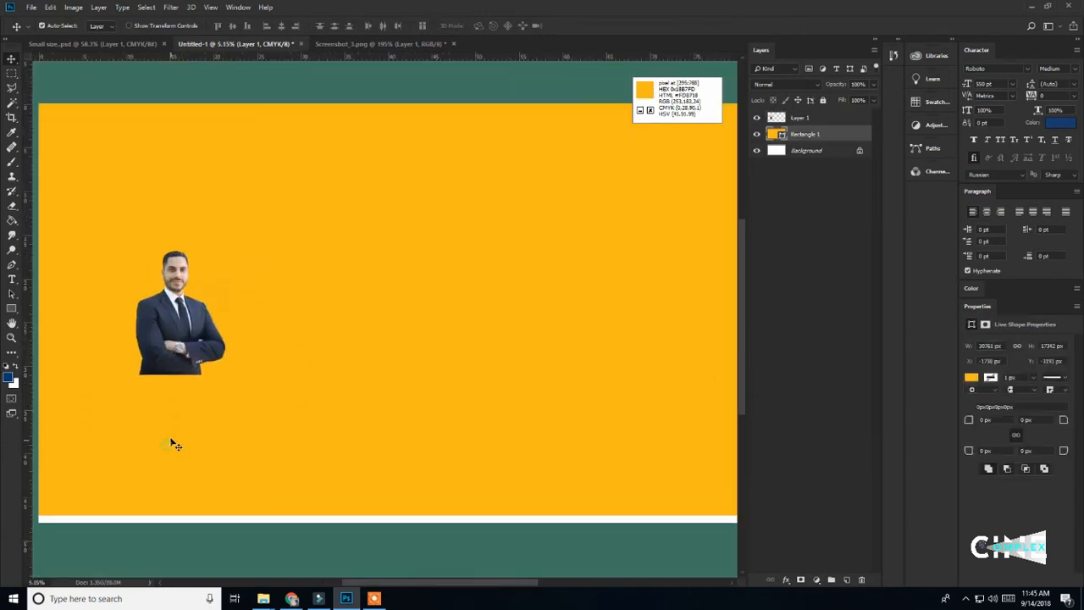
scroll(172, 438, "down", 2)
left_click(208, 343)
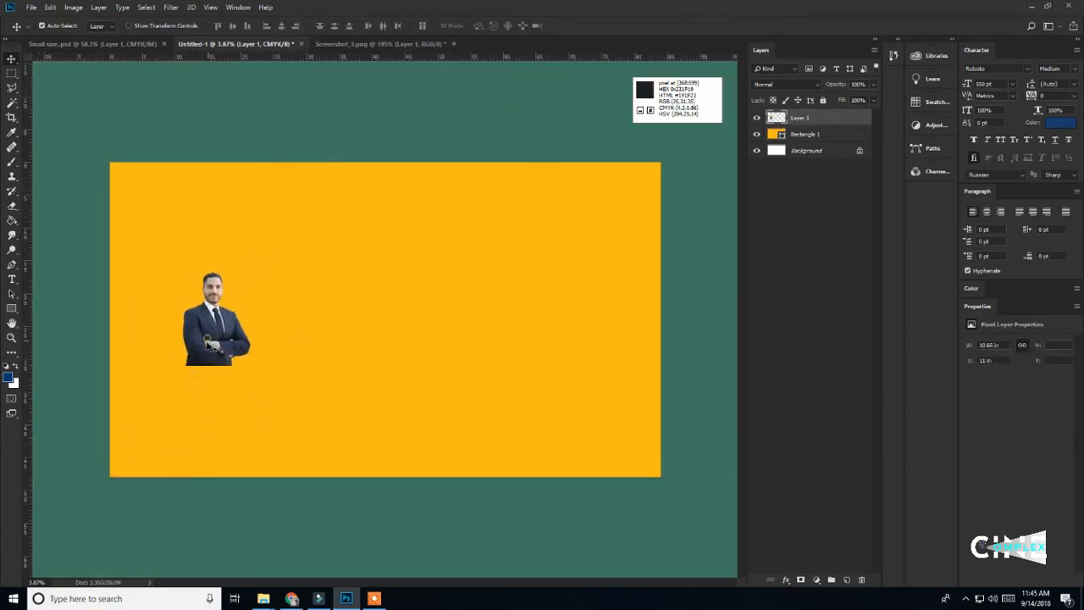
key("ctrl+t")
left_click_drag(251, 374, 297, 427)
left_click_drag(218, 331, 241, 331)
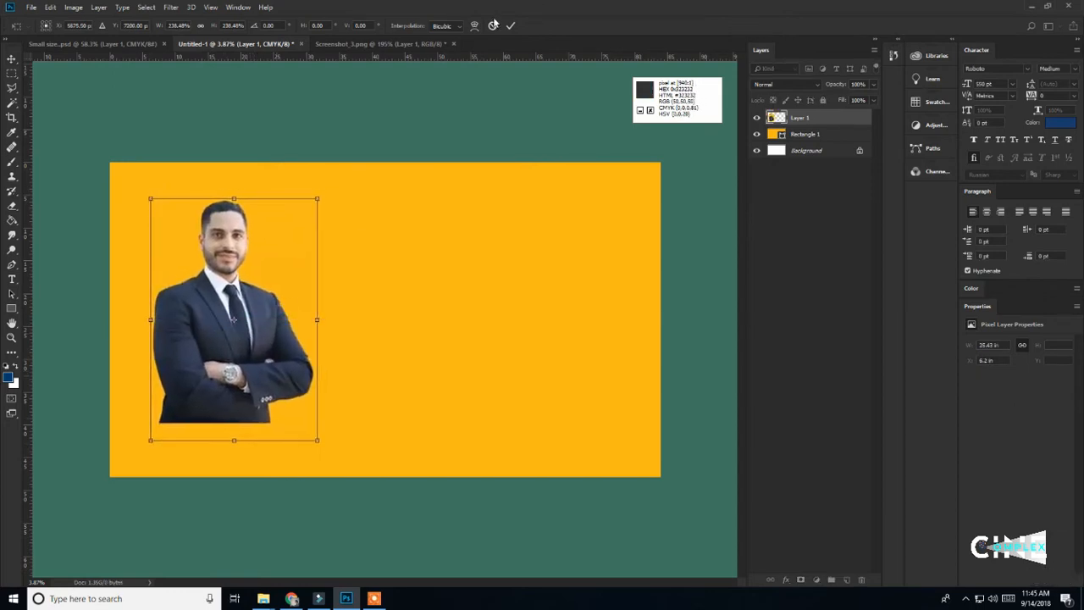
left_click(511, 26)
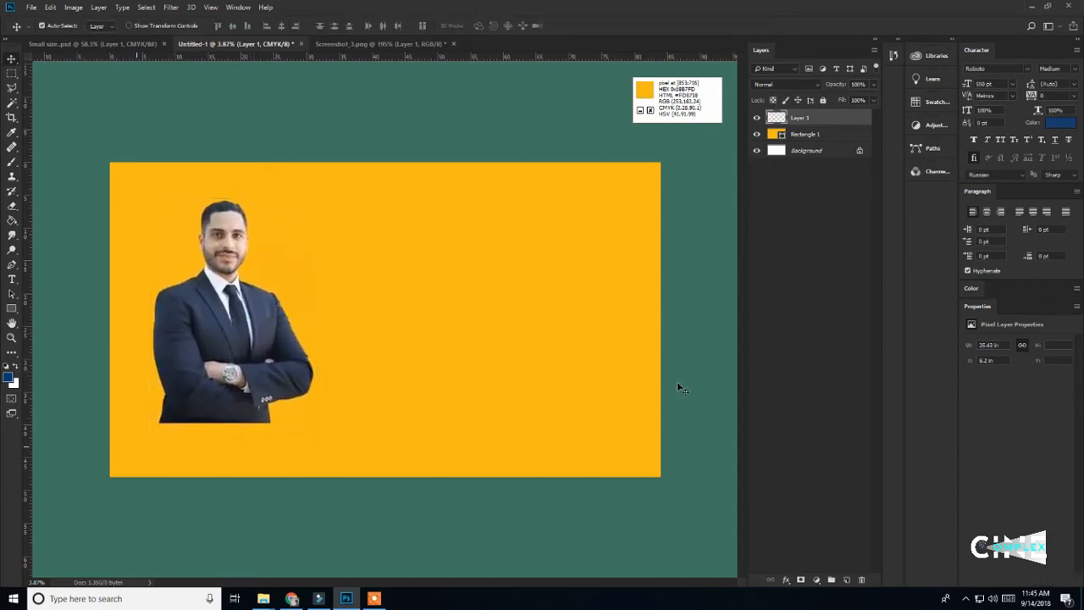
Draw a dark blue rectangle about 2840 px high and position it as a full-width strip along the banner's bottom edge
left_click(11, 309)
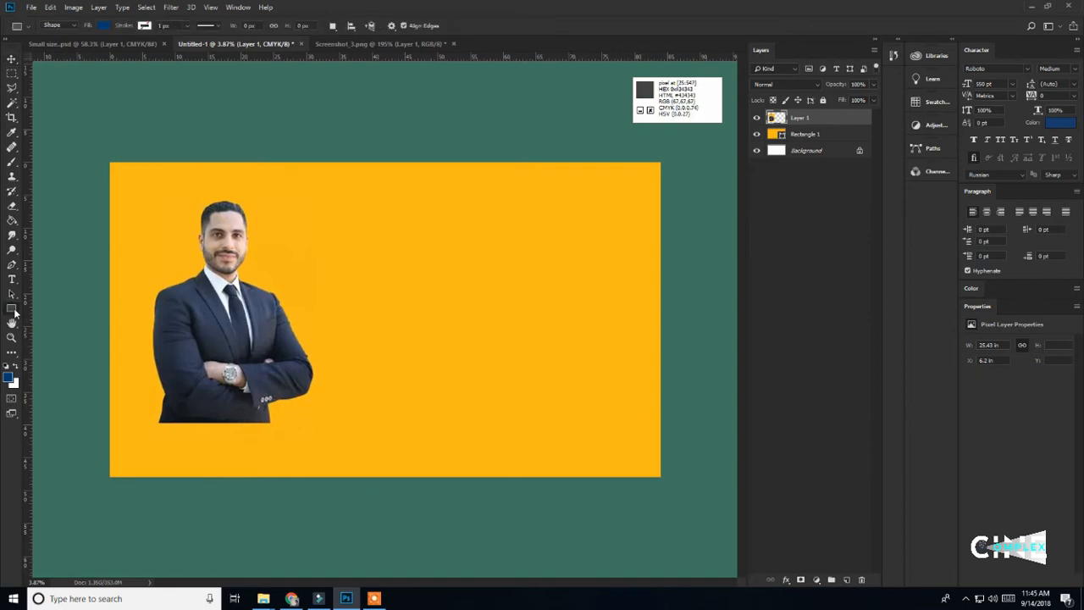
right_click(13, 310)
left_click(50, 309)
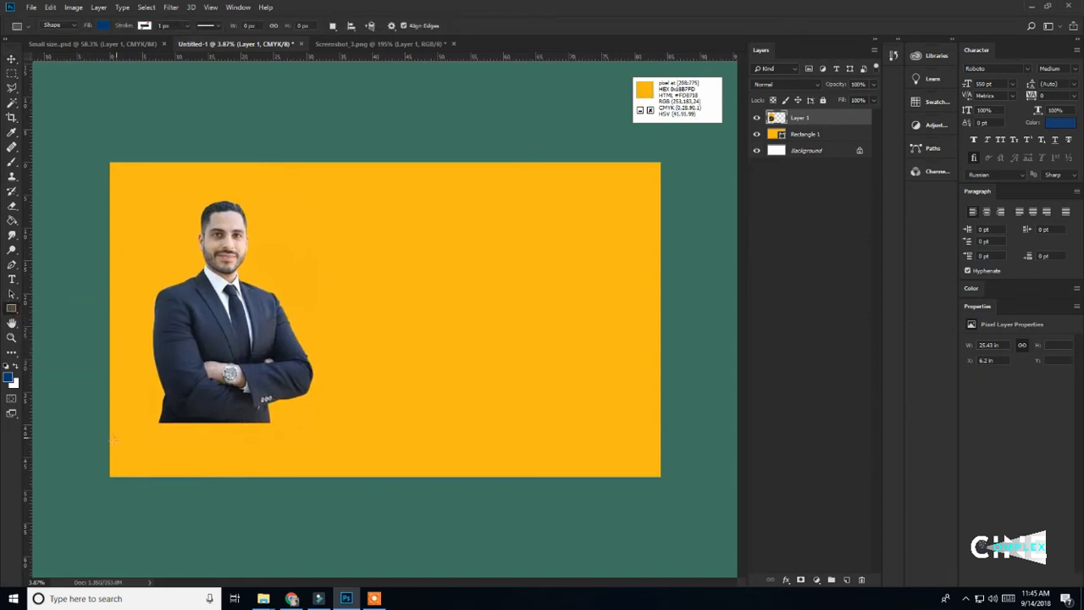
left_click_drag(106, 440, 541, 470)
key("v")
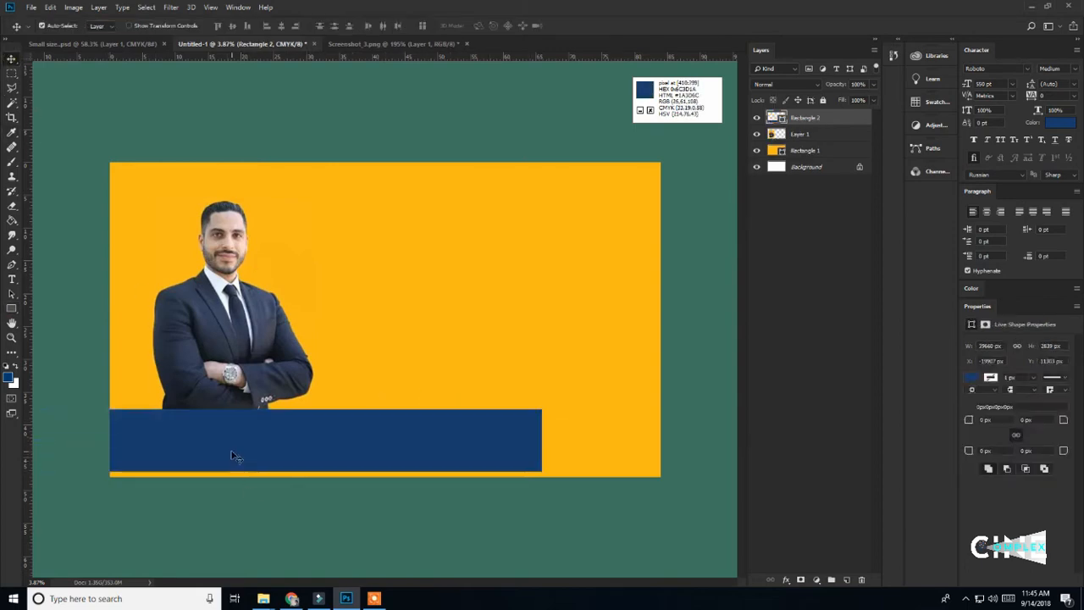
left_click_drag(232, 455, 388, 479)
left_click_drag(389, 478, 392, 474)
Copy the blue 12499F from the bottom strip of Small size.psd and set it as the fill of the Untitled-1 banner's bottom strip
left_click(123, 43)
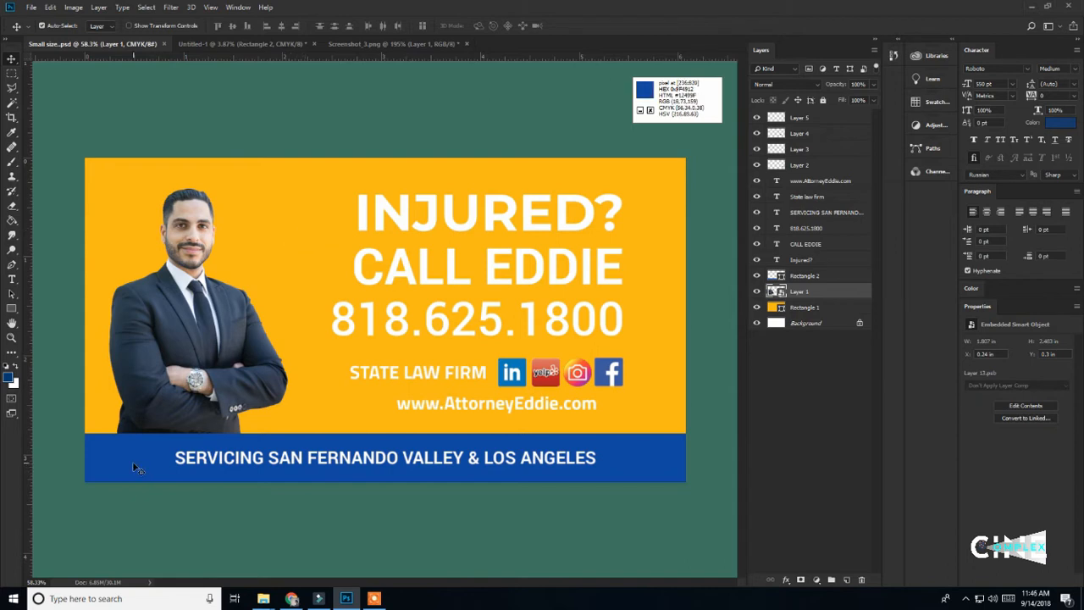
key("ctrl+alt+c")
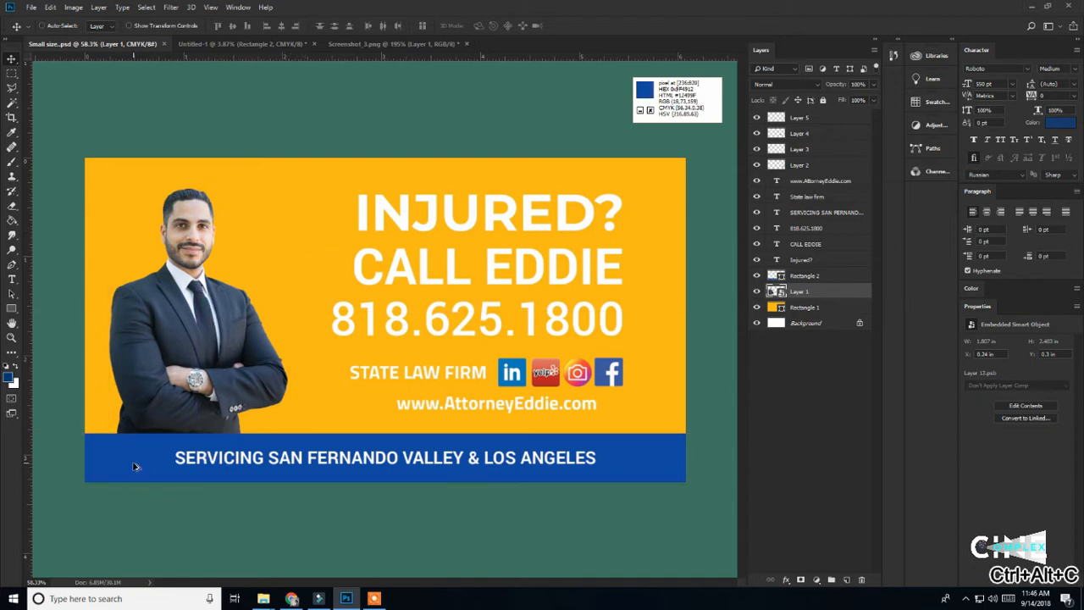
mouse_move(708, 113)
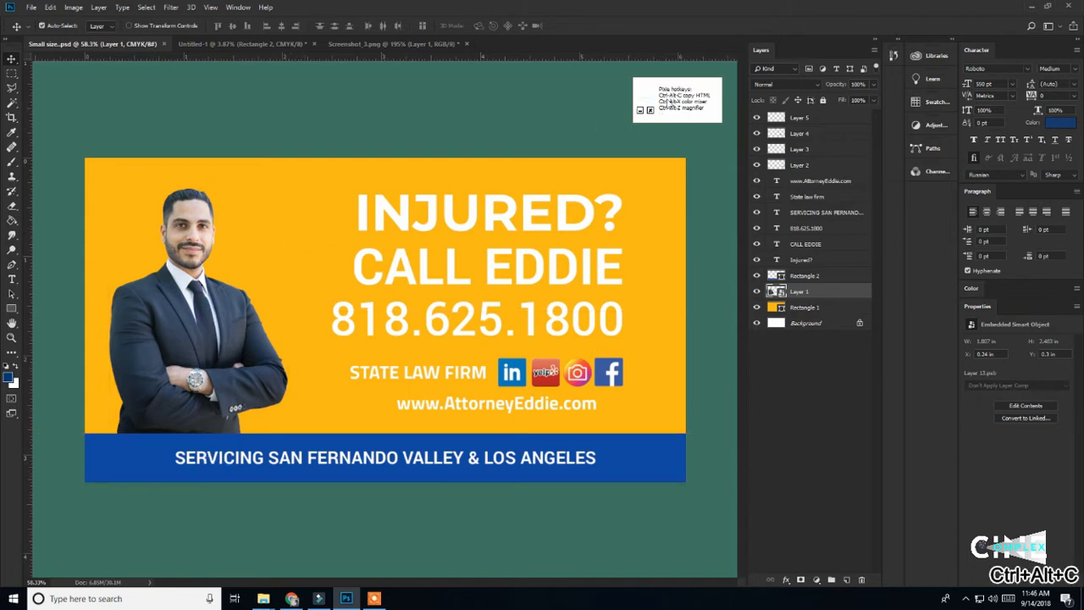
left_click(208, 42)
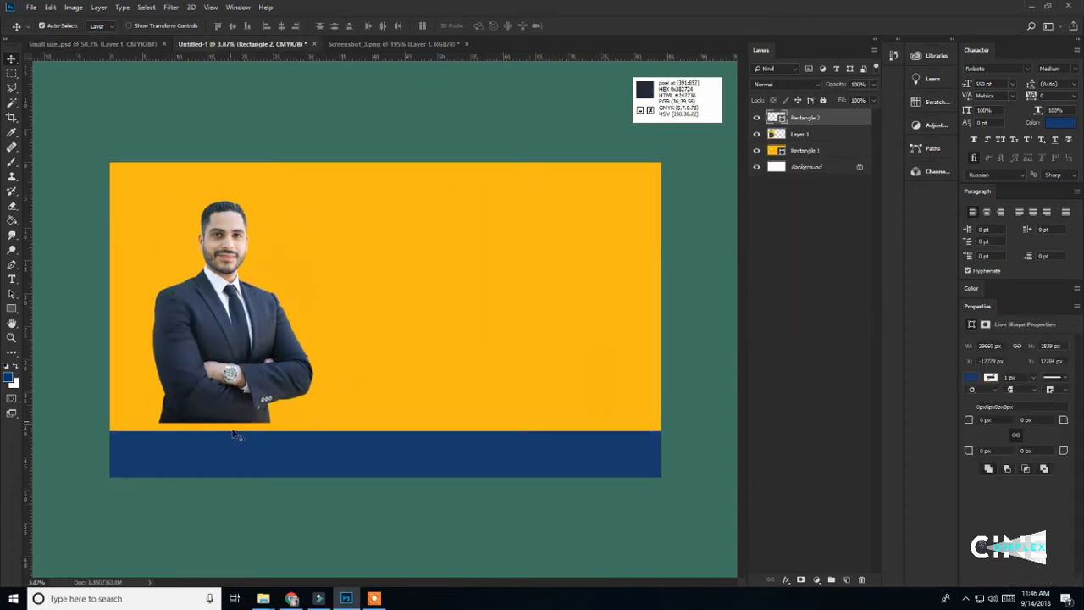
double_click(777, 119)
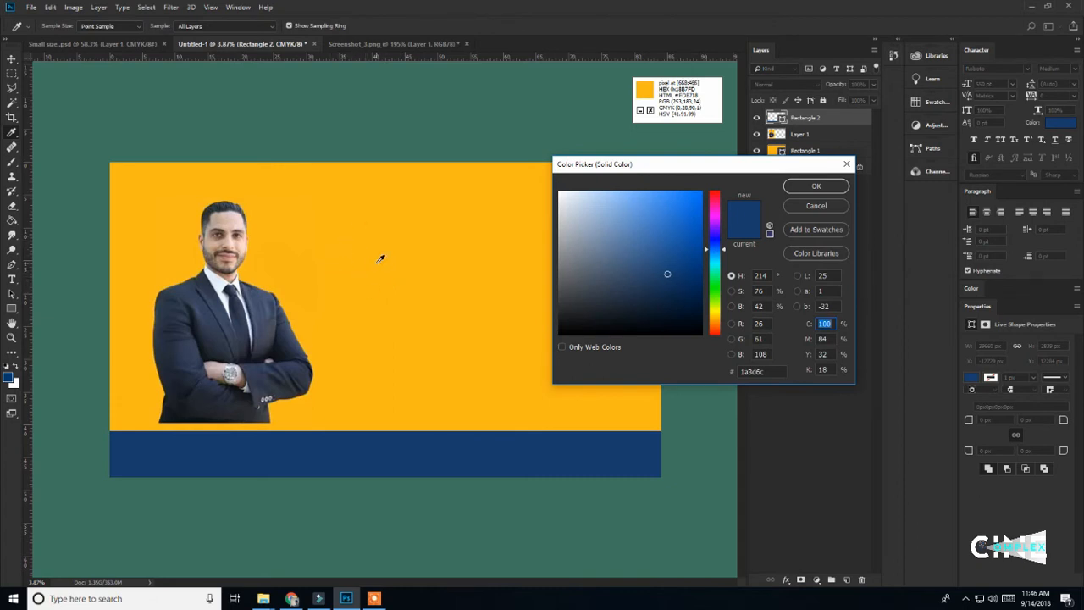
left_click(751, 371)
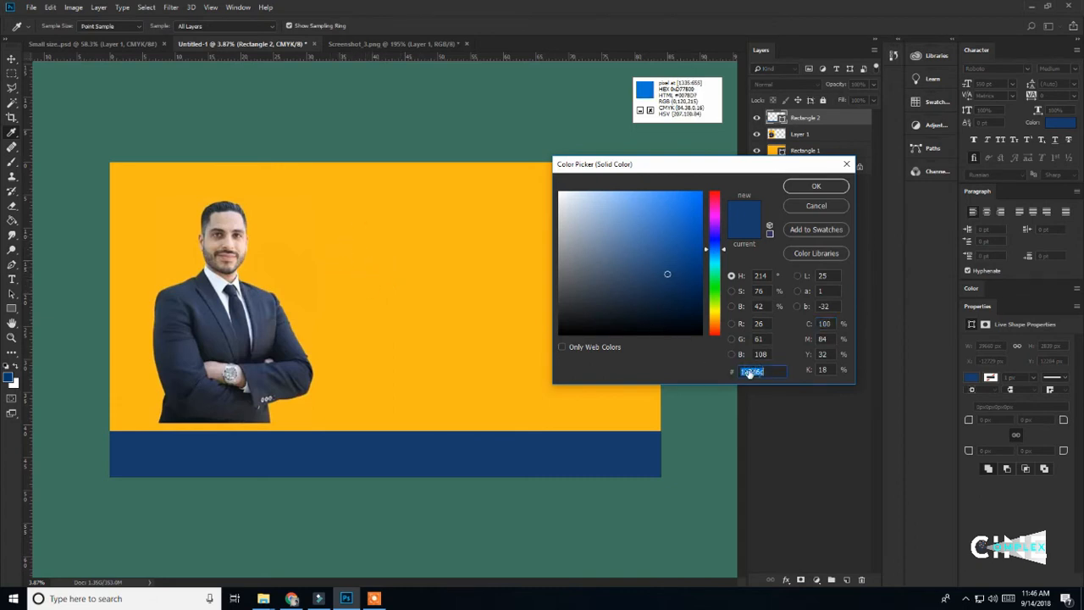
key("ctrl+v")
key("Return")
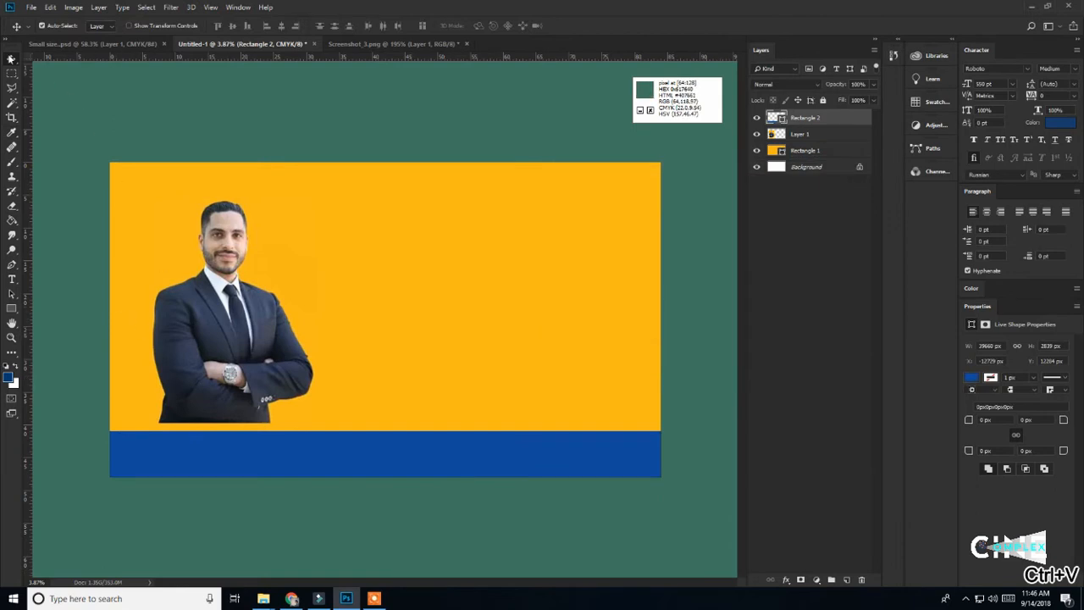
Undo and reapply the bottom strip's fill change, and open the Save As dialog without saving
left_click(440, 416)
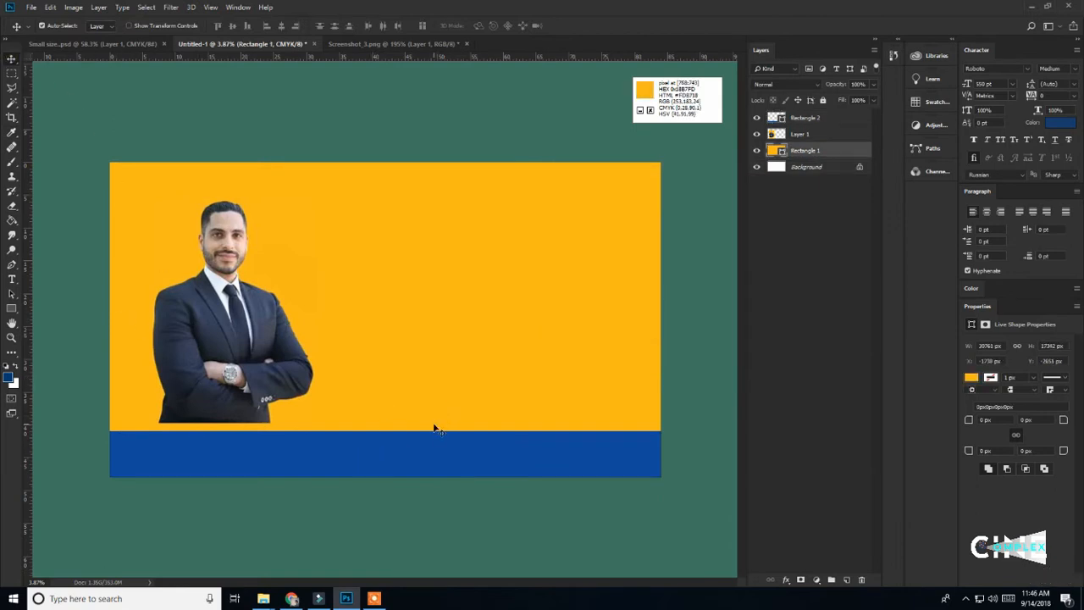
key("ctrl+z")
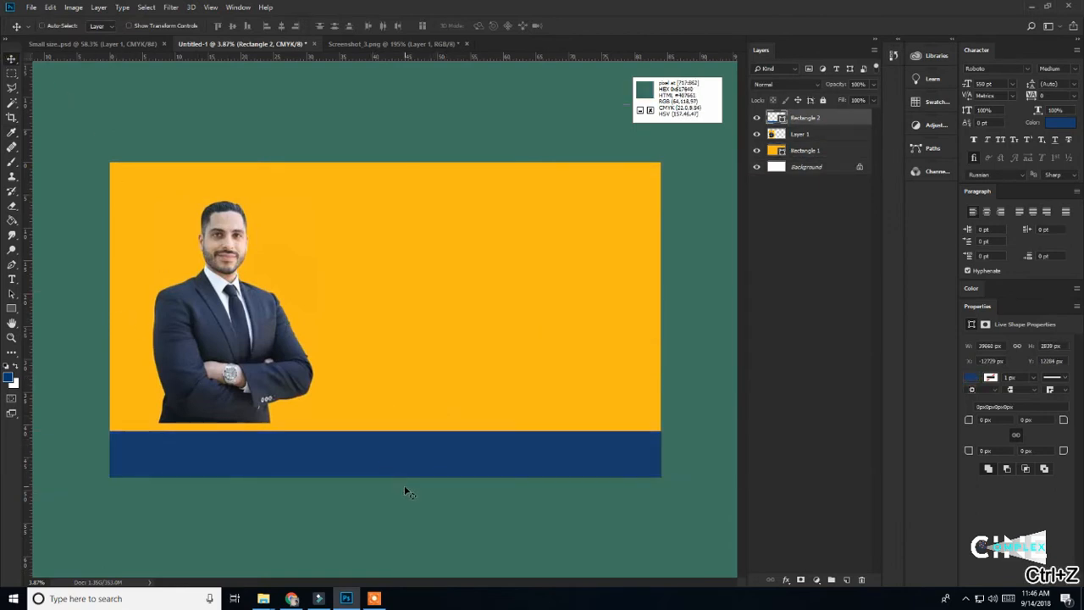
key("ctrl+z")
left_click(472, 392)
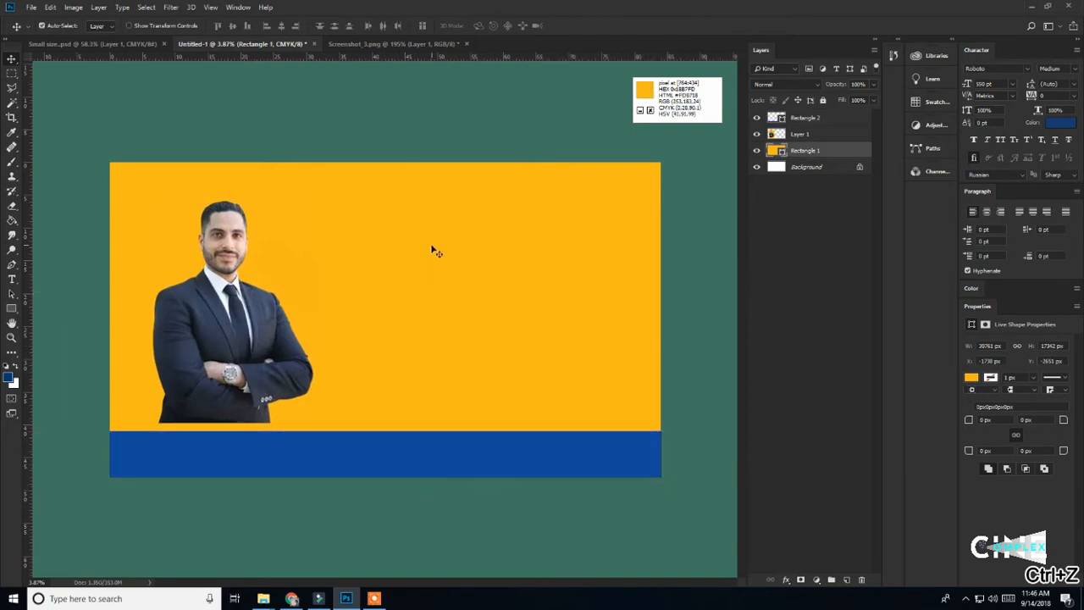
key("ctrl+s")
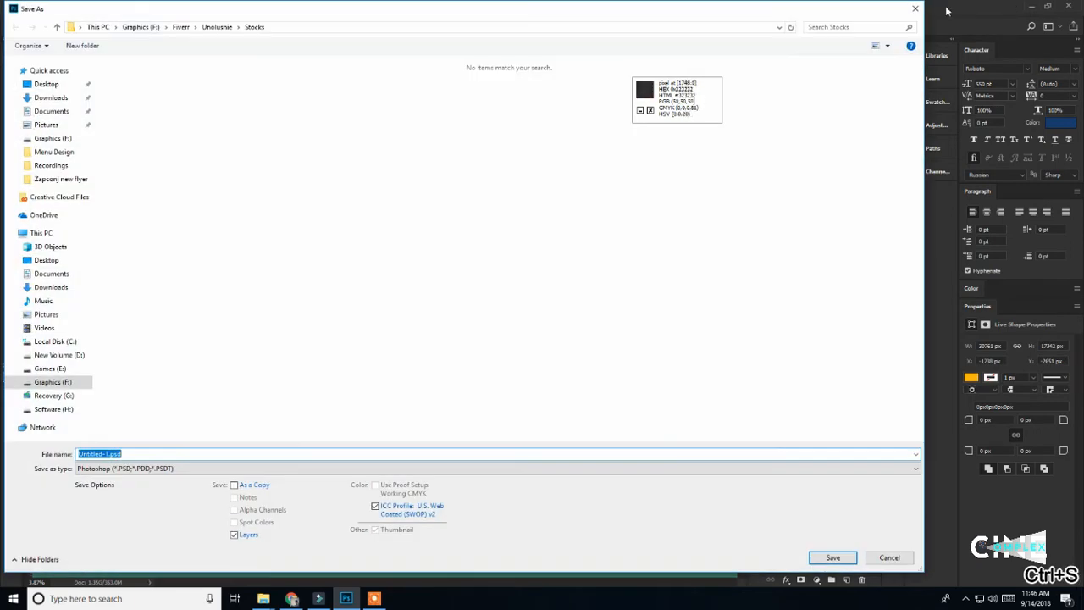
left_click(914, 8)
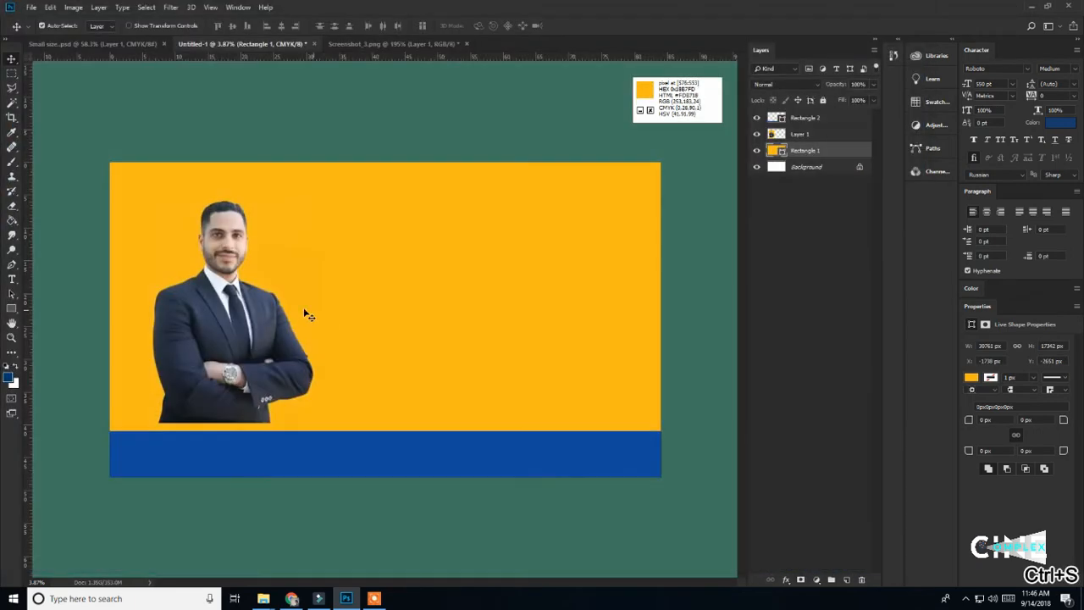
left_click(114, 41)
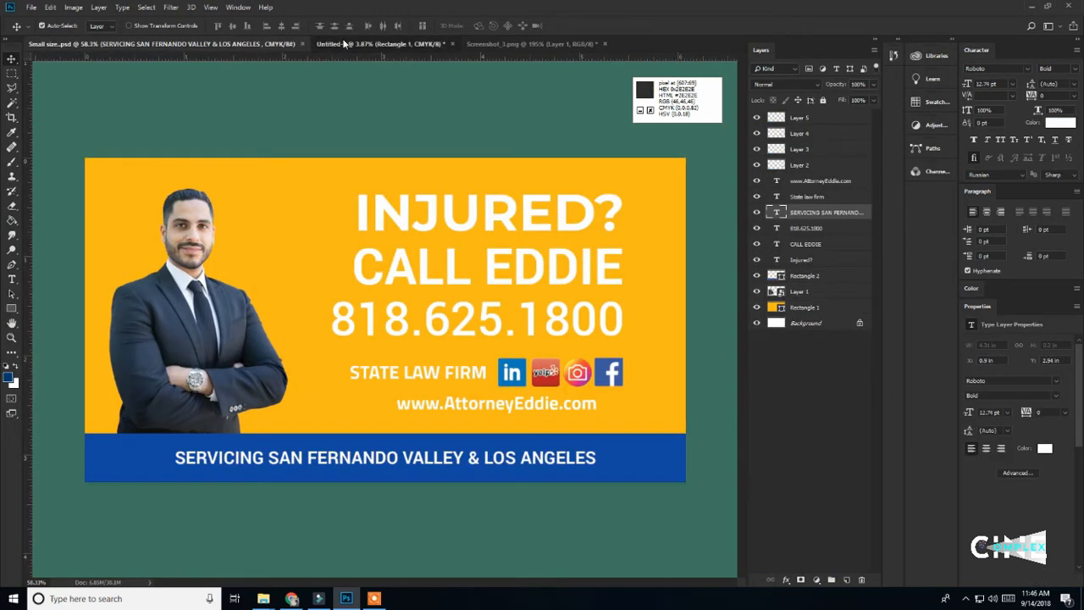
left_click(381, 43)
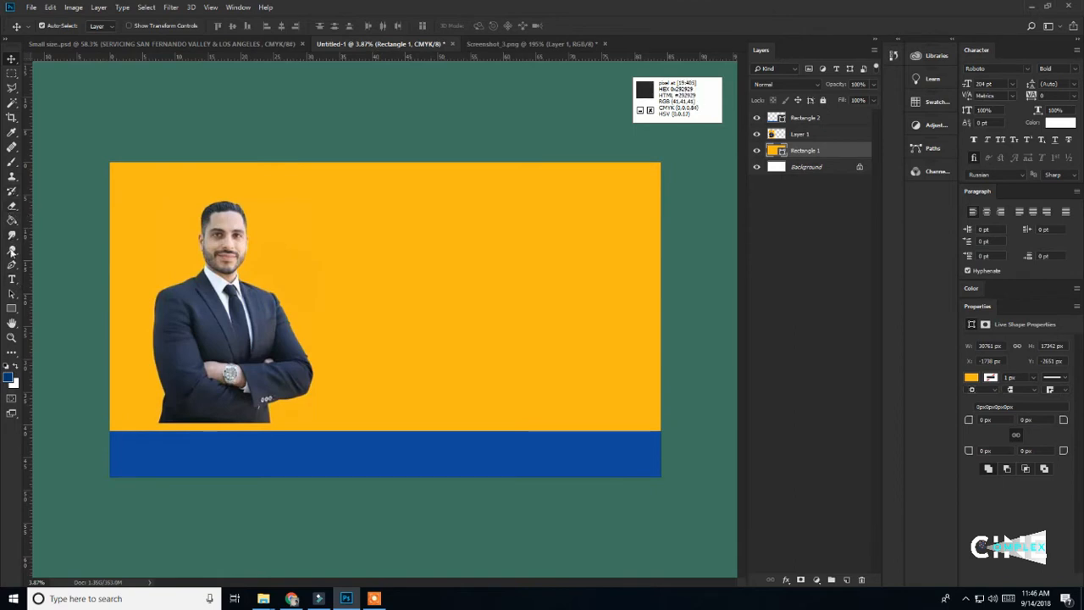
left_click(11, 285)
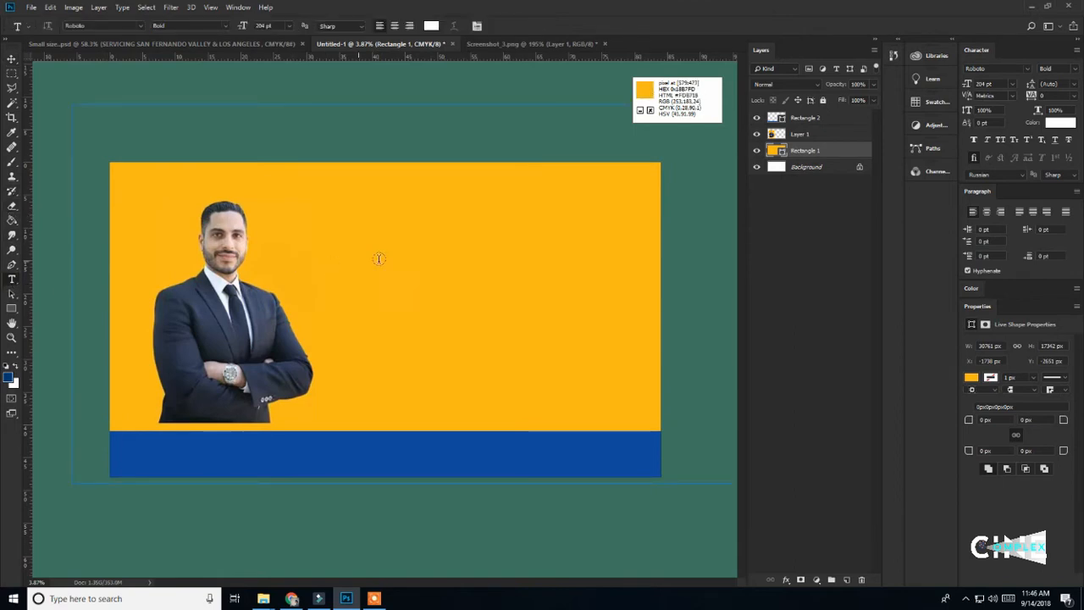
left_click(11, 57)
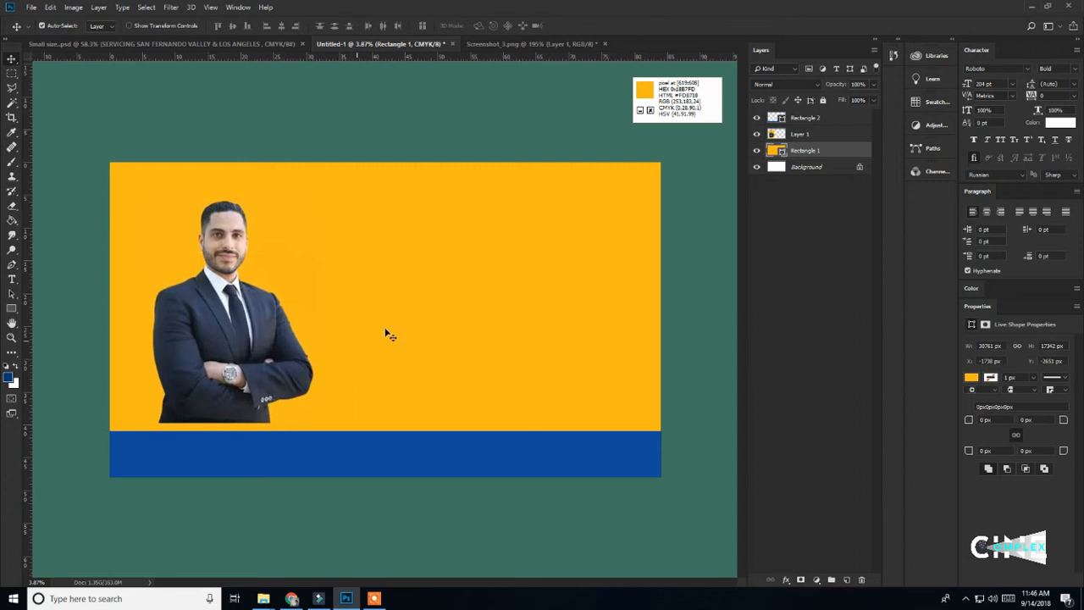
key("t")
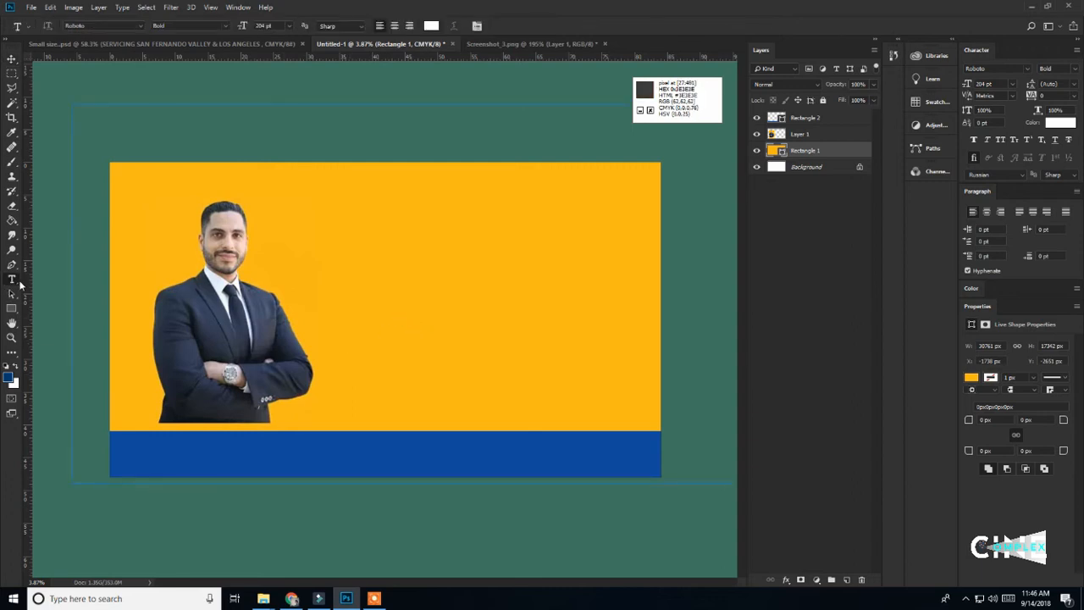
left_click(11, 58)
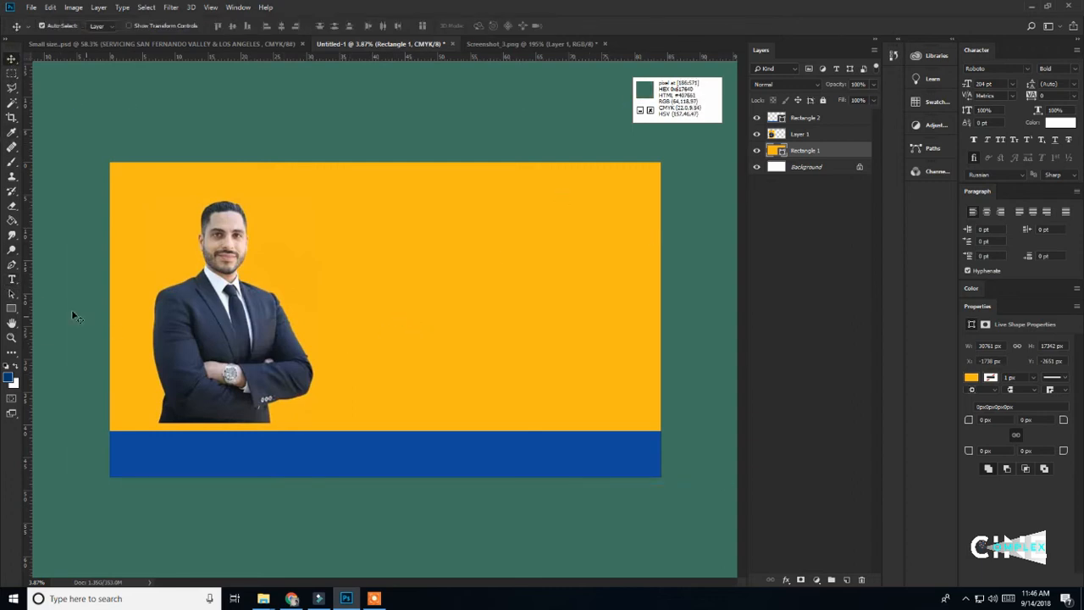
Add a white Roboto Bold text line reading "Same text" at 204 pt on the yellow area of the Untitled-1 banner
left_click(13, 282)
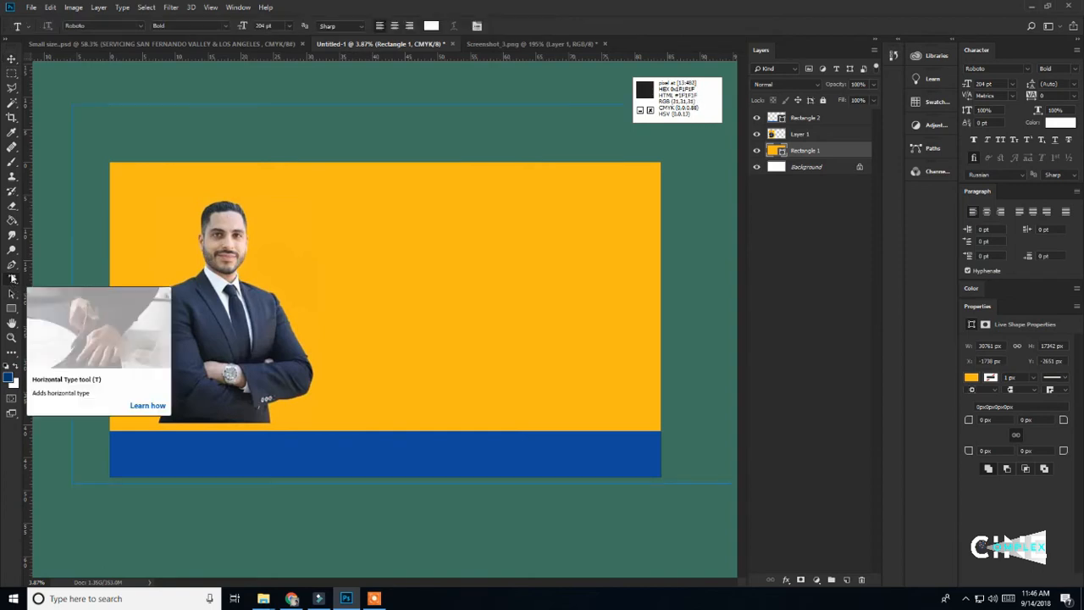
left_click(364, 247)
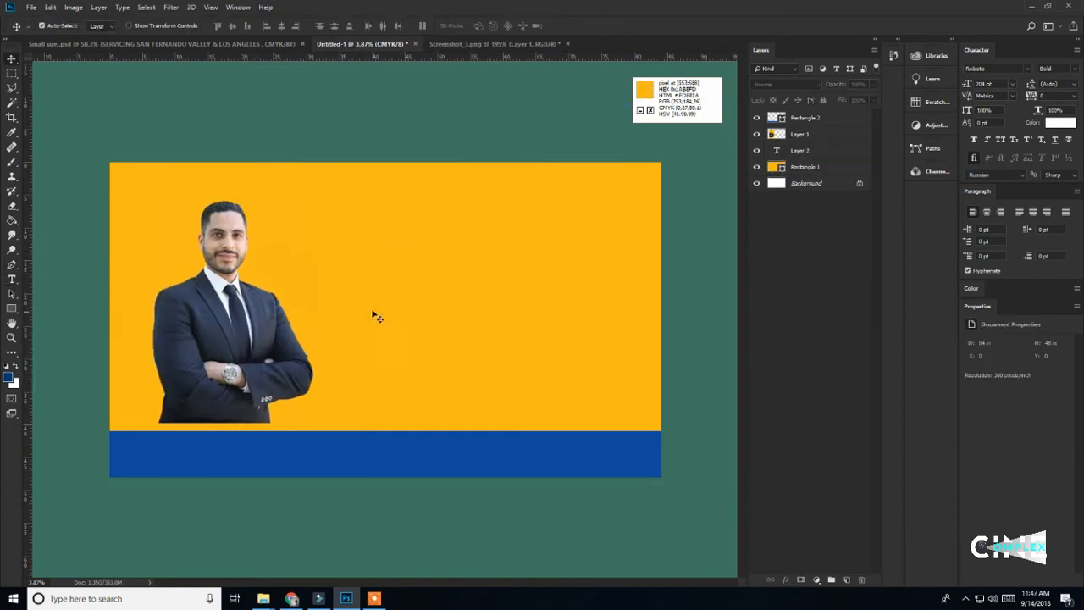
left_click(369, 226)
type("12499F")
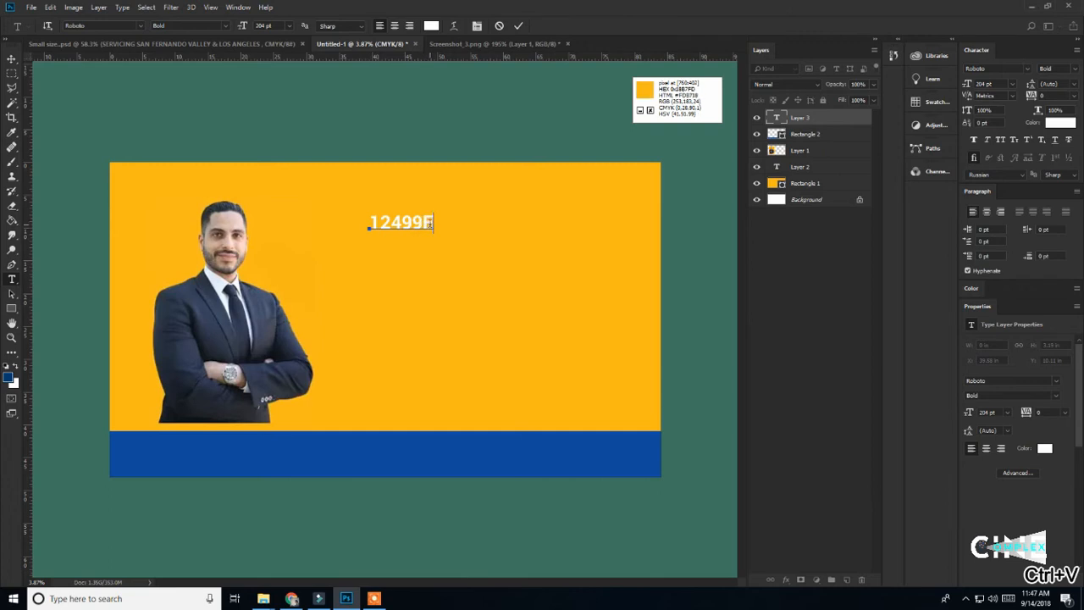
left_click_drag(434, 222, 365, 222)
type("Same pl")
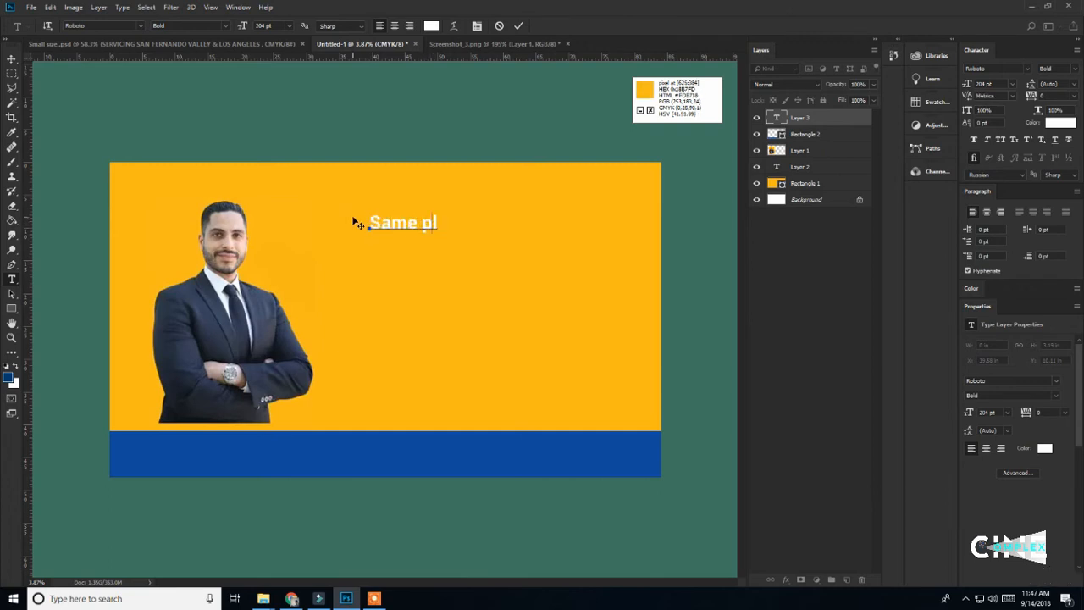
key("BackSpace")
key("BackSpace")
type("text")
left_click(518, 26)
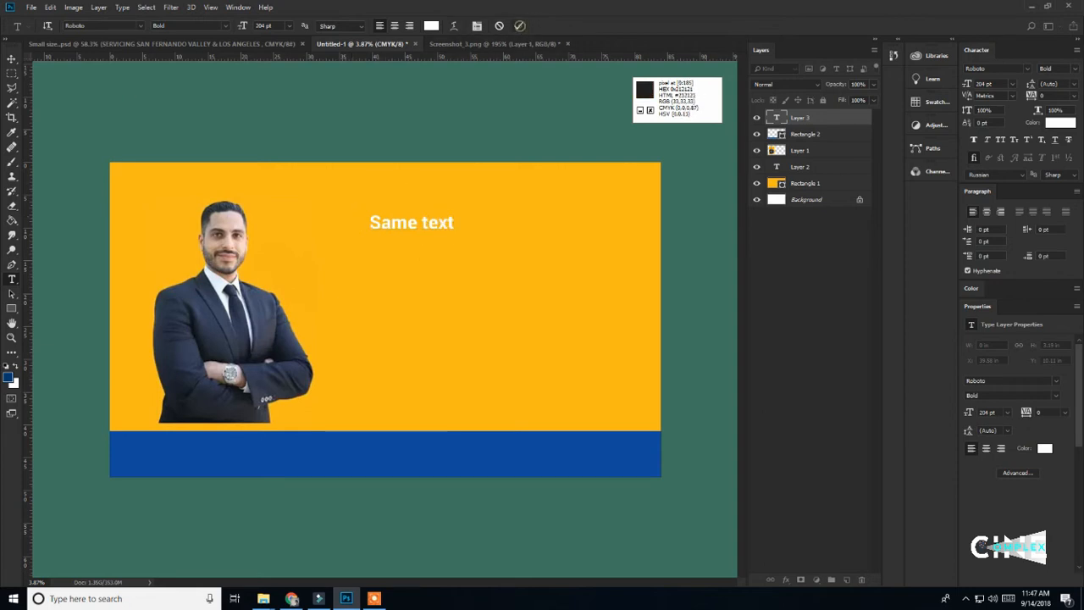
Shift the "Same text" line on the yellow area and compare its font size with the strip text in Small size.psd
left_click(11, 56)
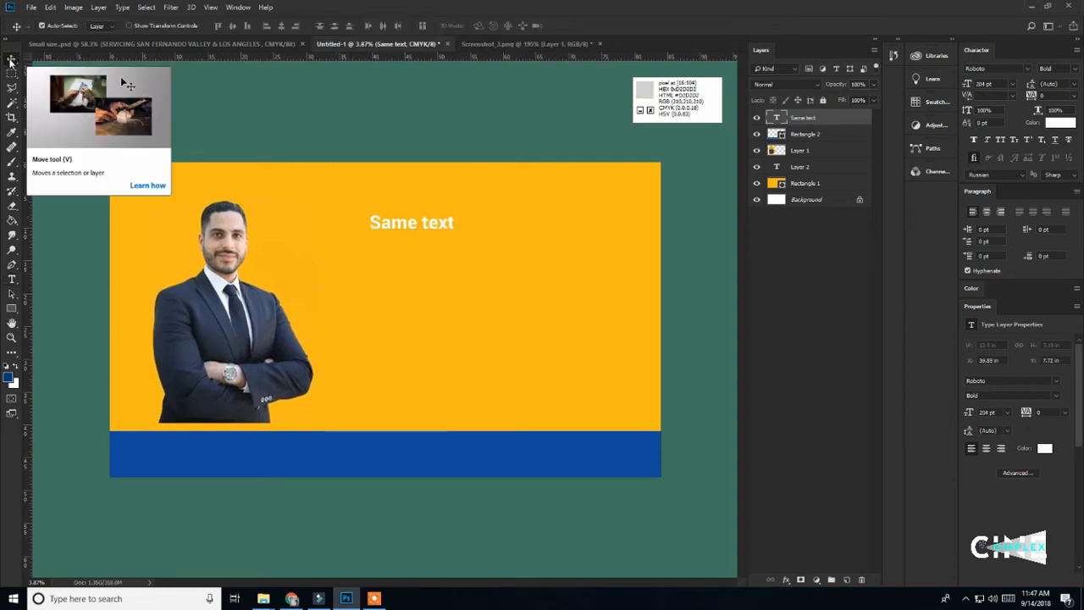
left_click_drag(395, 227, 410, 253)
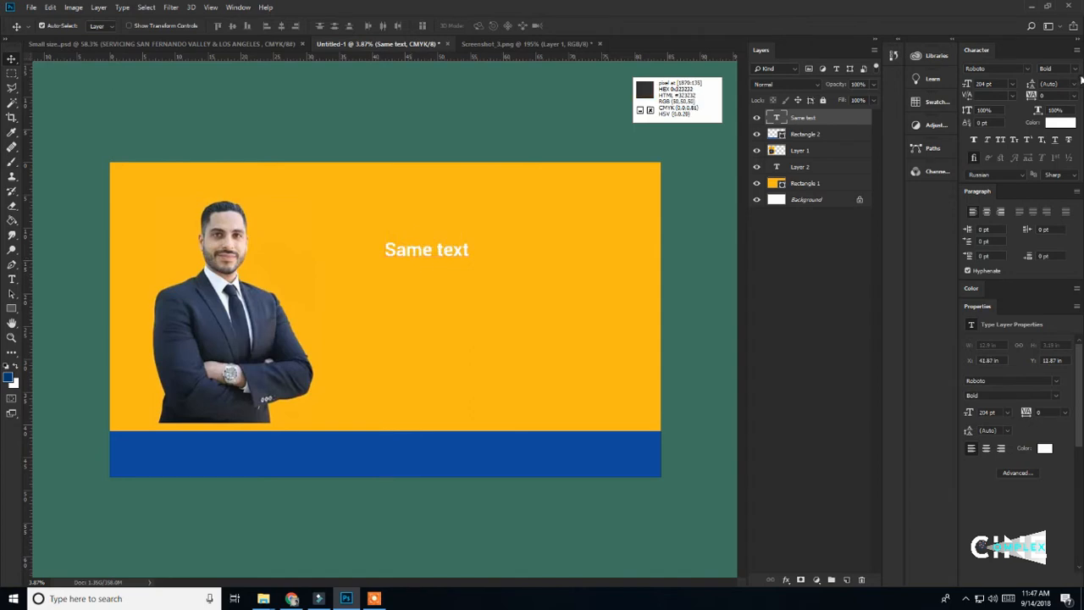
left_click(294, 44)
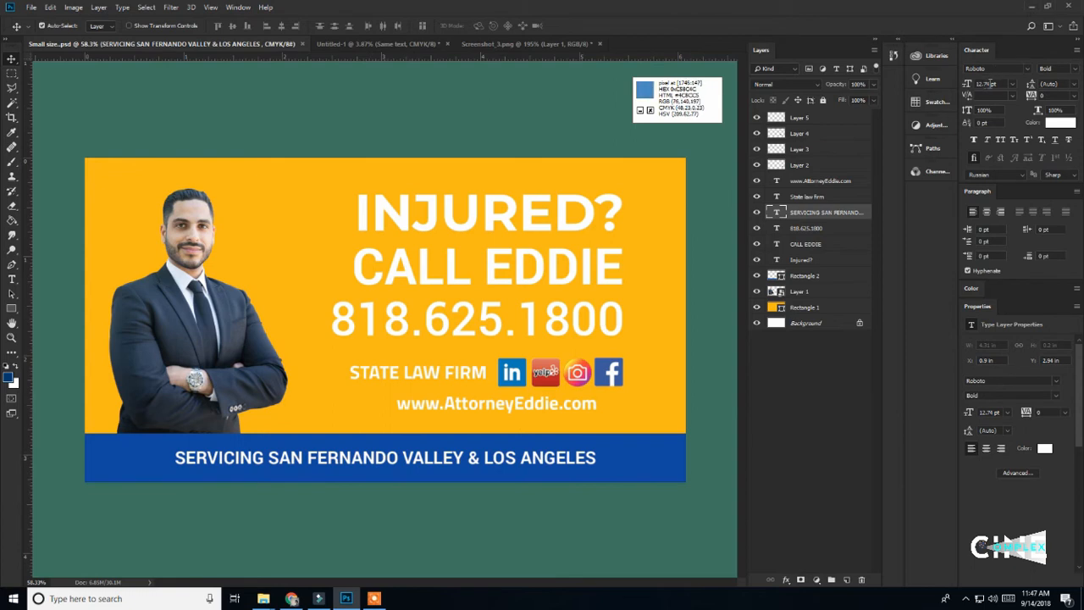
left_click(360, 44)
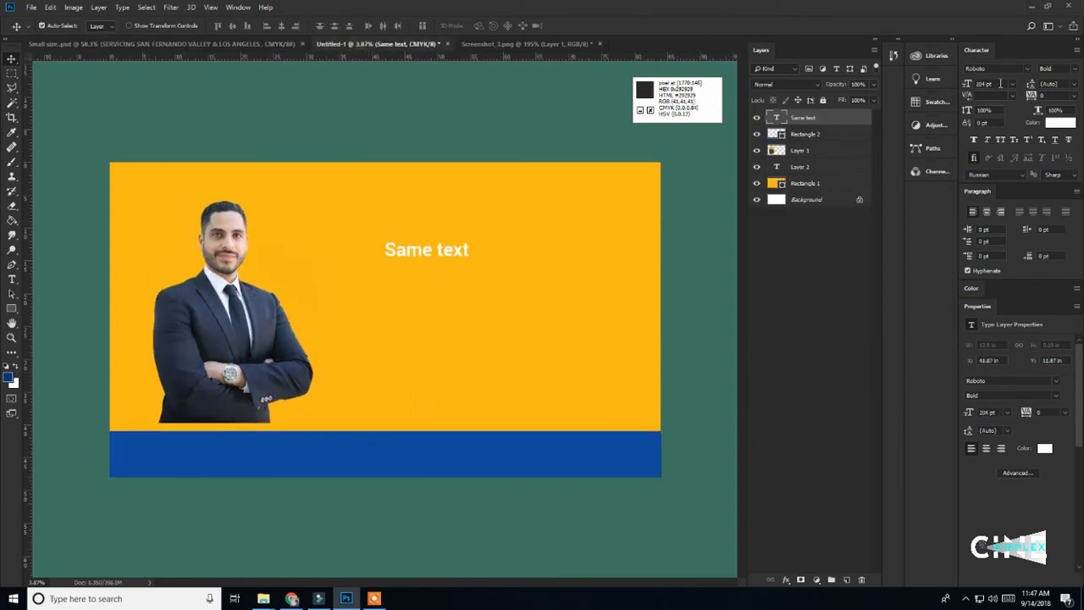
left_click(241, 46)
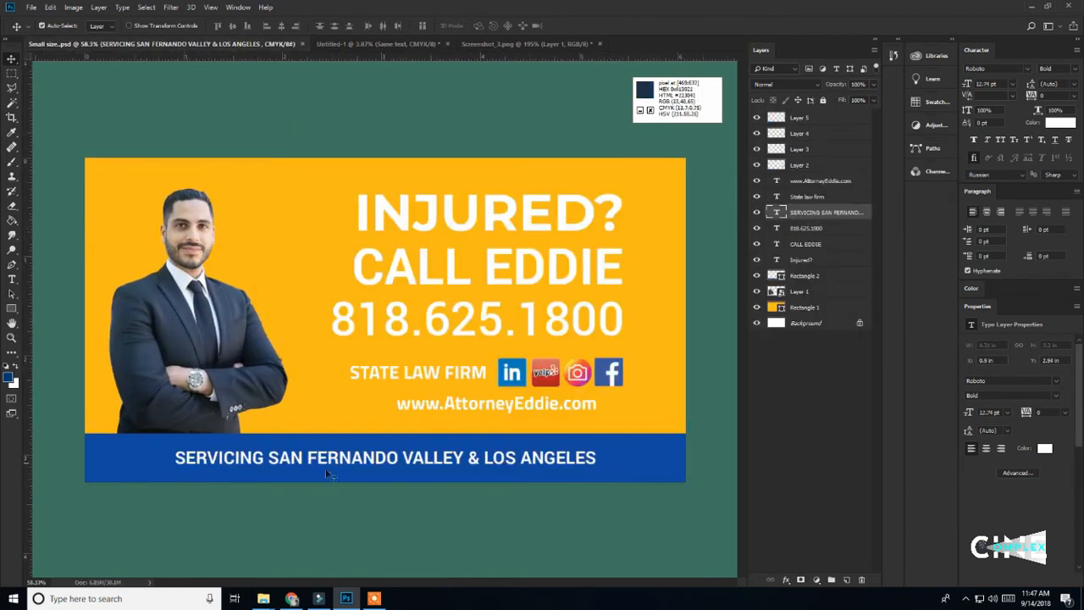
key("ctrl+minus")
scroll(309, 442, "up", 1)
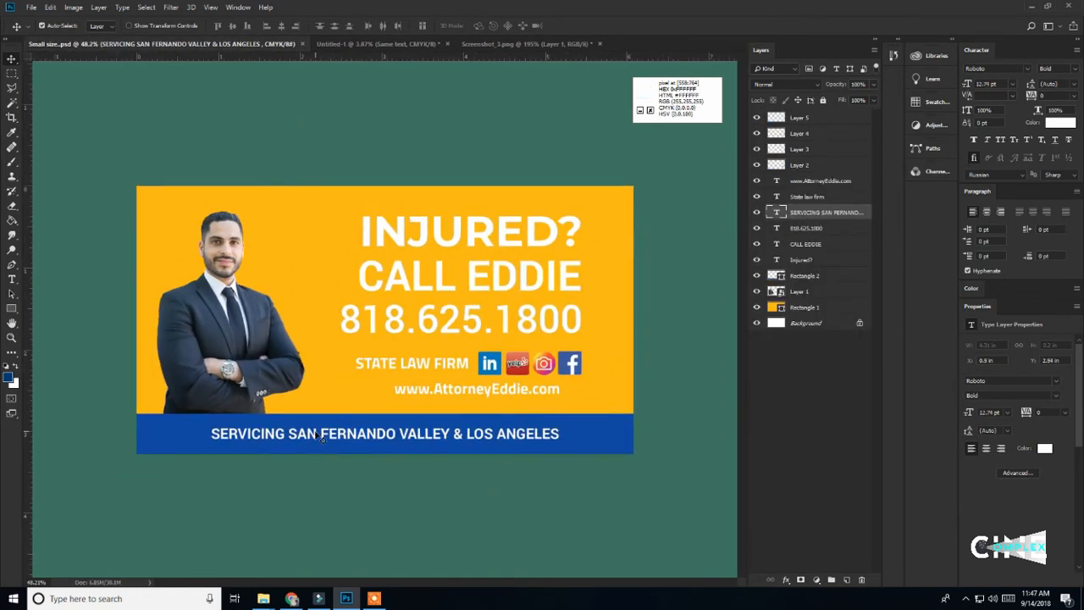
left_click(385, 45)
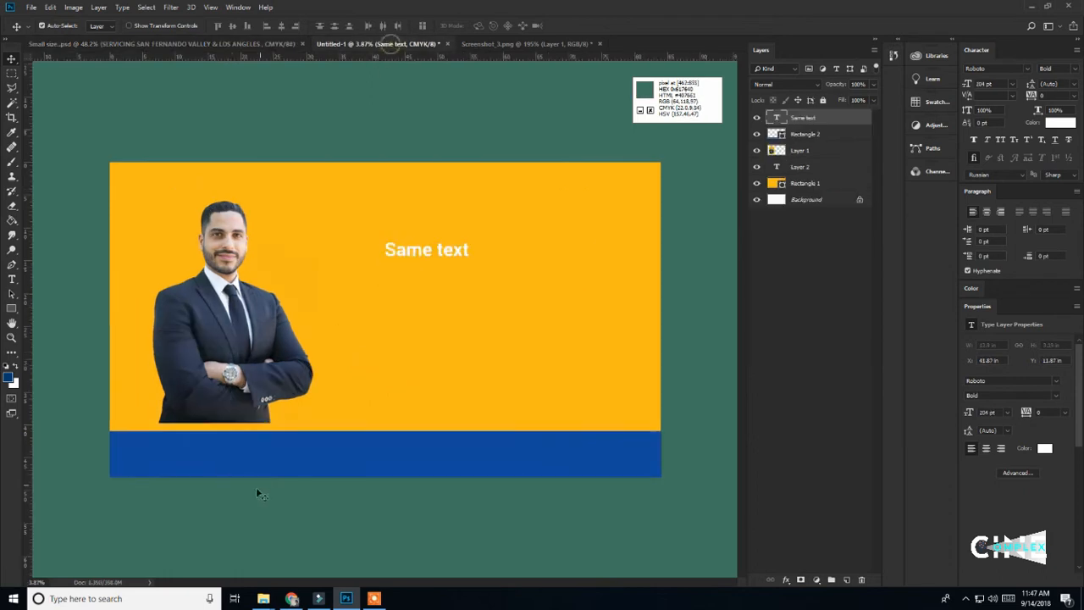
left_click(288, 432)
left_click_drag(424, 254, 434, 255)
left_click(986, 84)
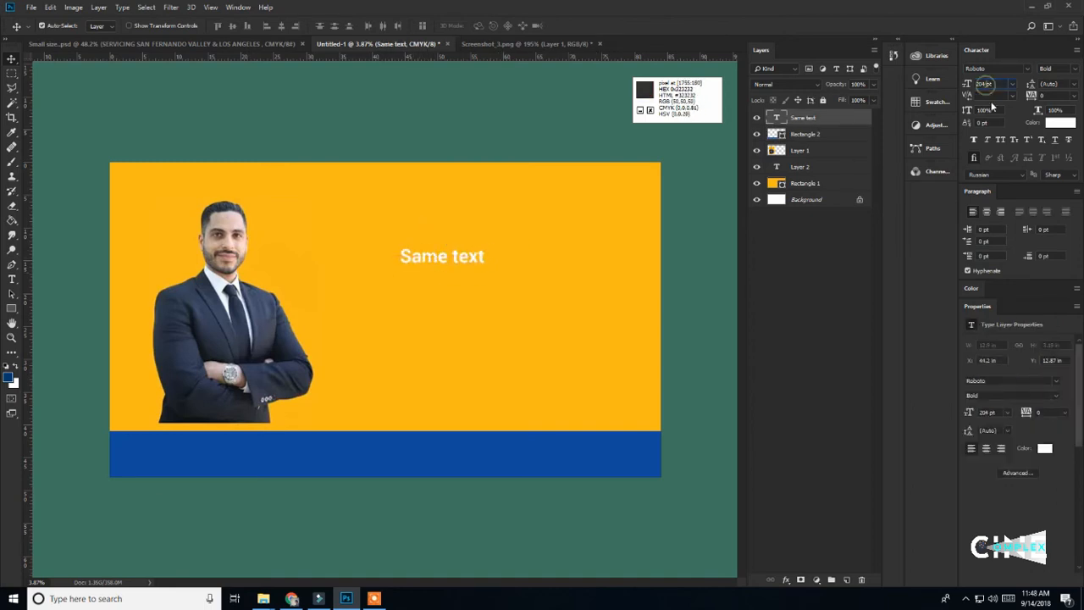
In Small size.psd, nudge the SERVICING SAN FERNANDO VALLEY & LOS ANGELES line within the blue strip to about X 0.92 in, Y 2.96 in
left_click(200, 44)
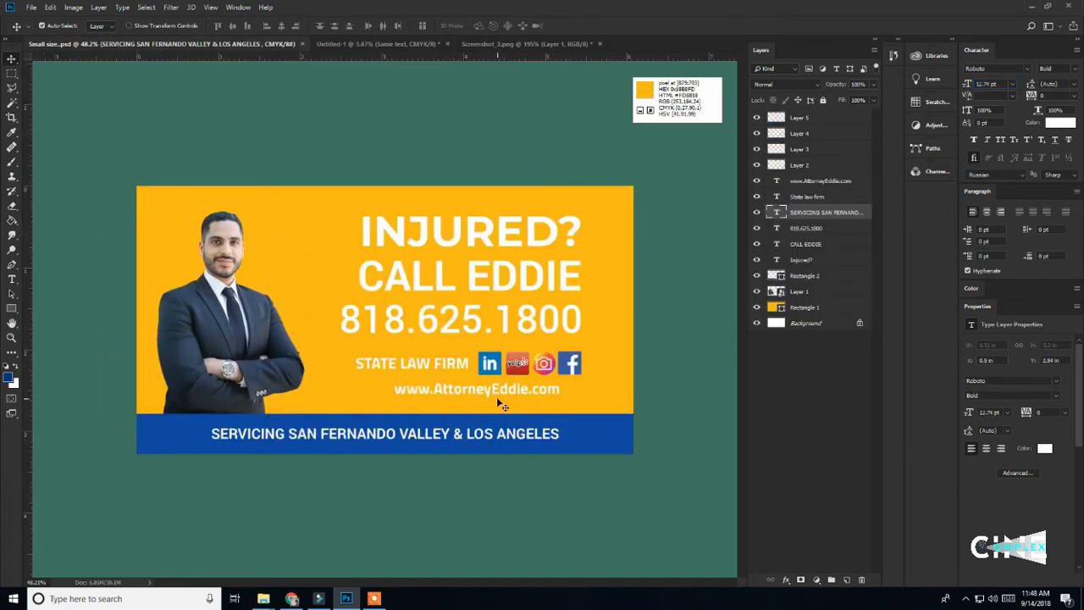
left_click_drag(361, 442, 363, 445)
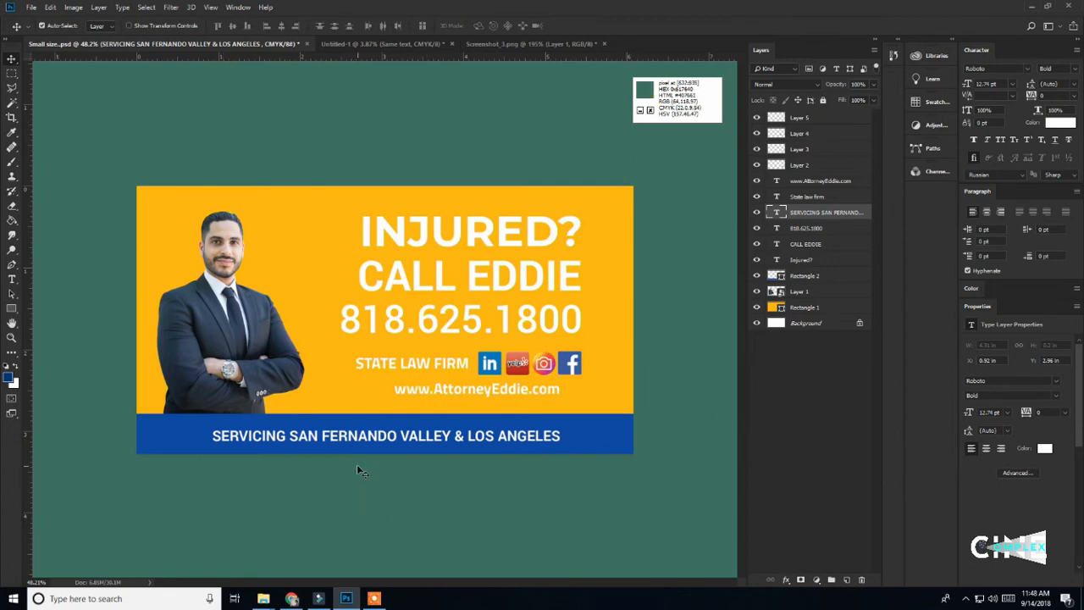
left_click(359, 435)
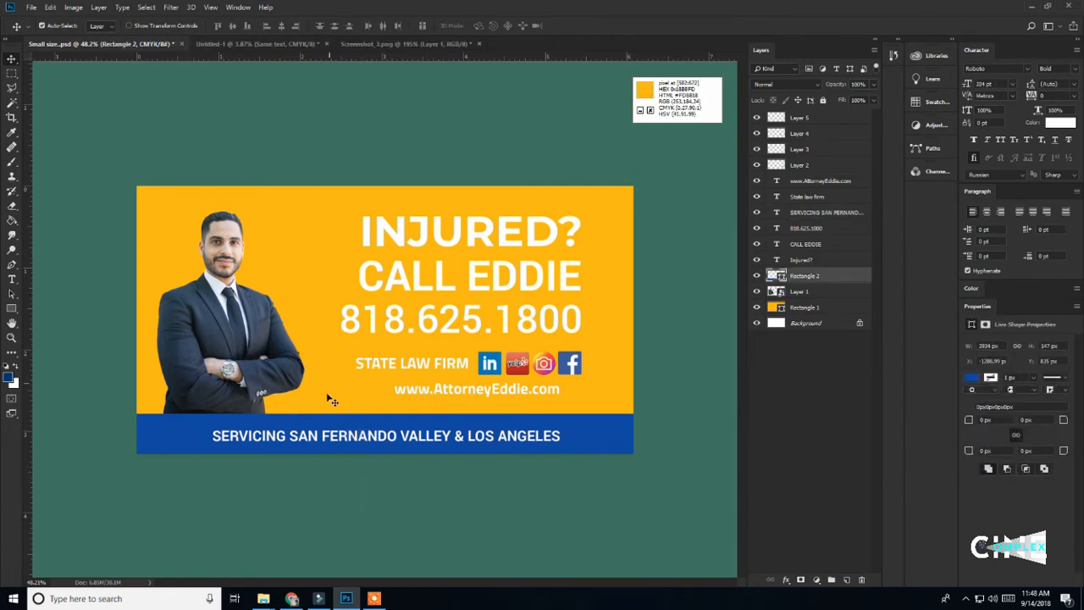
left_click(332, 445)
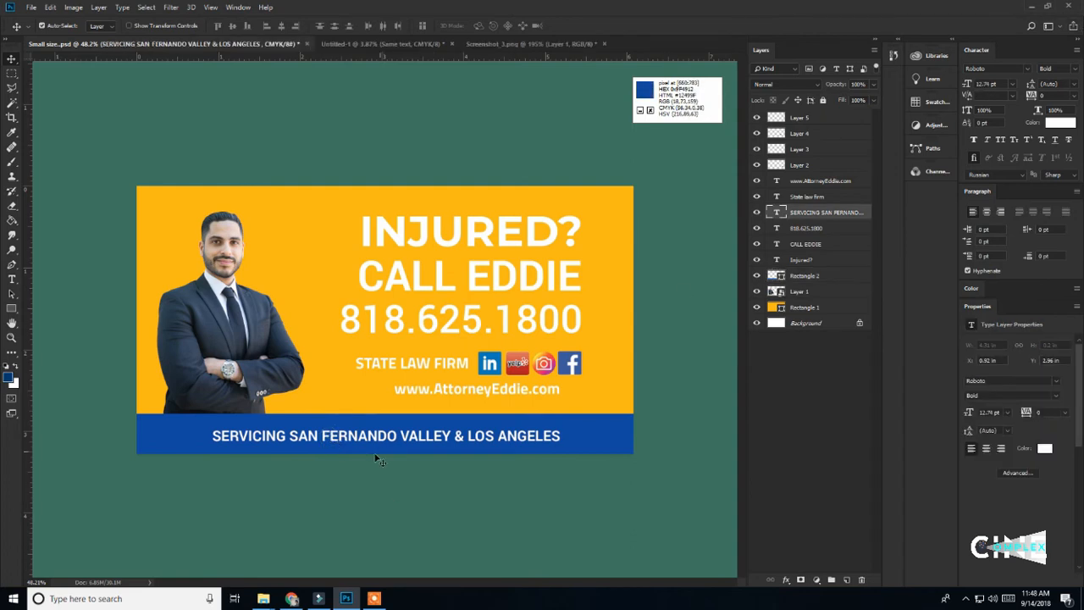
Reposition the "Same text" line in Untitled-1 to the middle of the yellow area, at about X 48.32 in, Y 19.65 in
left_click(379, 45)
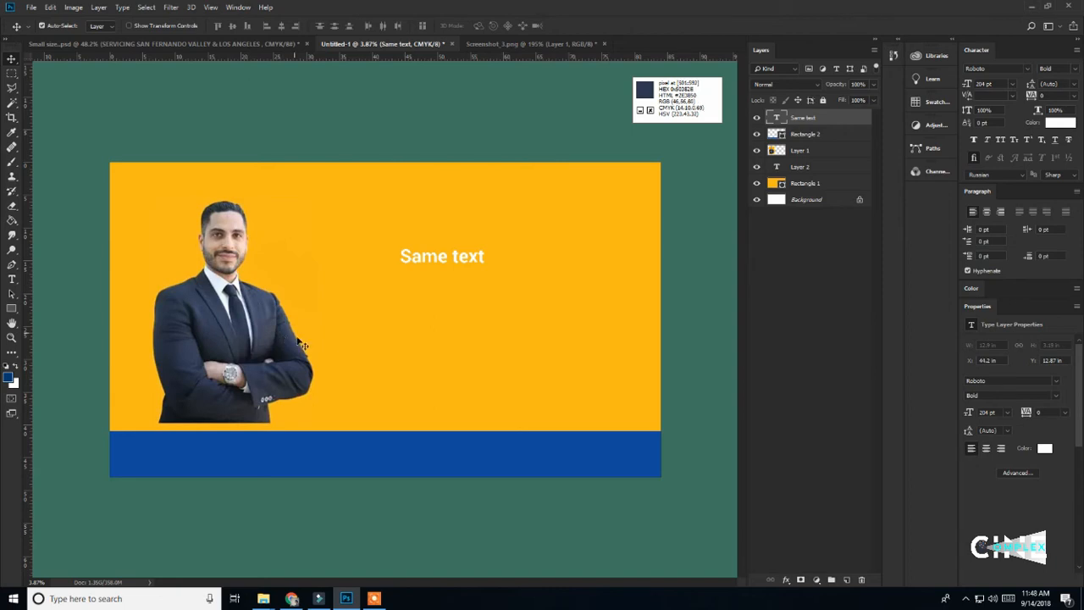
scroll(379, 338, "down", 1)
scroll(379, 339, "up", 1)
left_click_drag(433, 258, 494, 315)
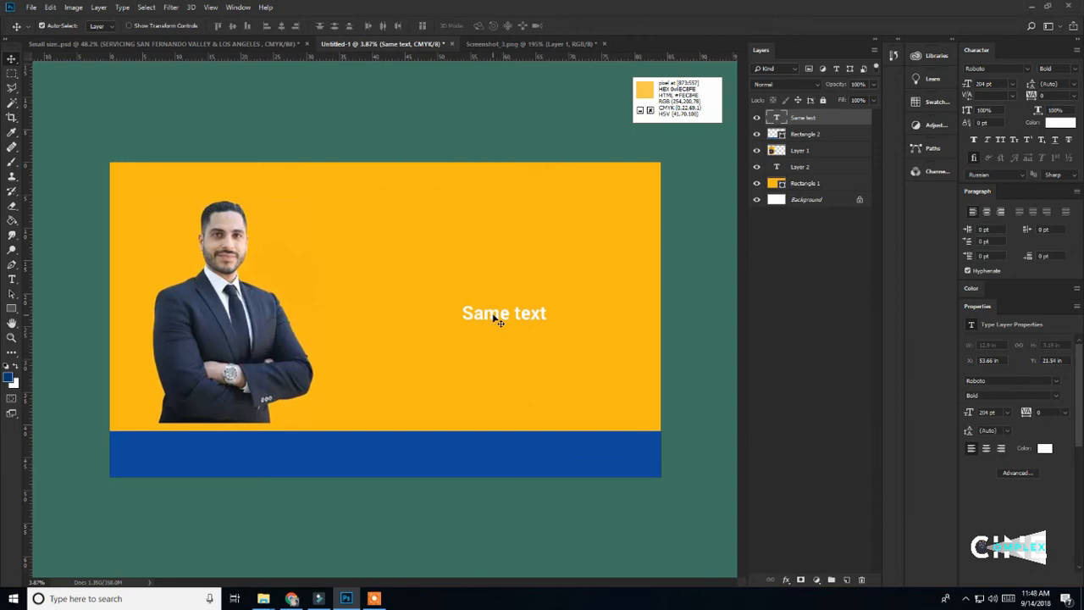
left_click(209, 343)
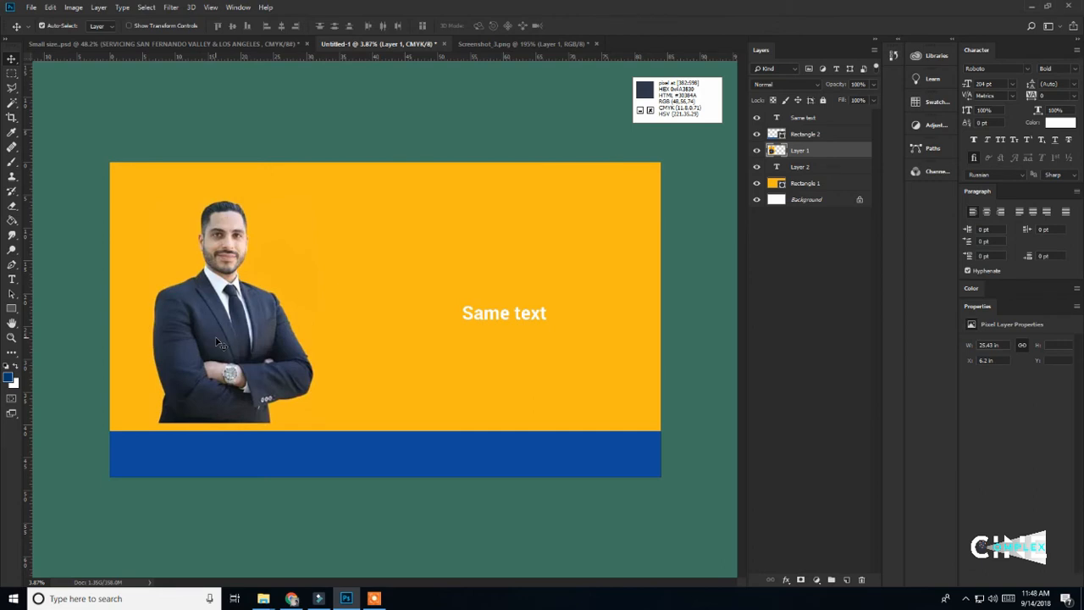
left_click_drag(503, 317, 486, 319)
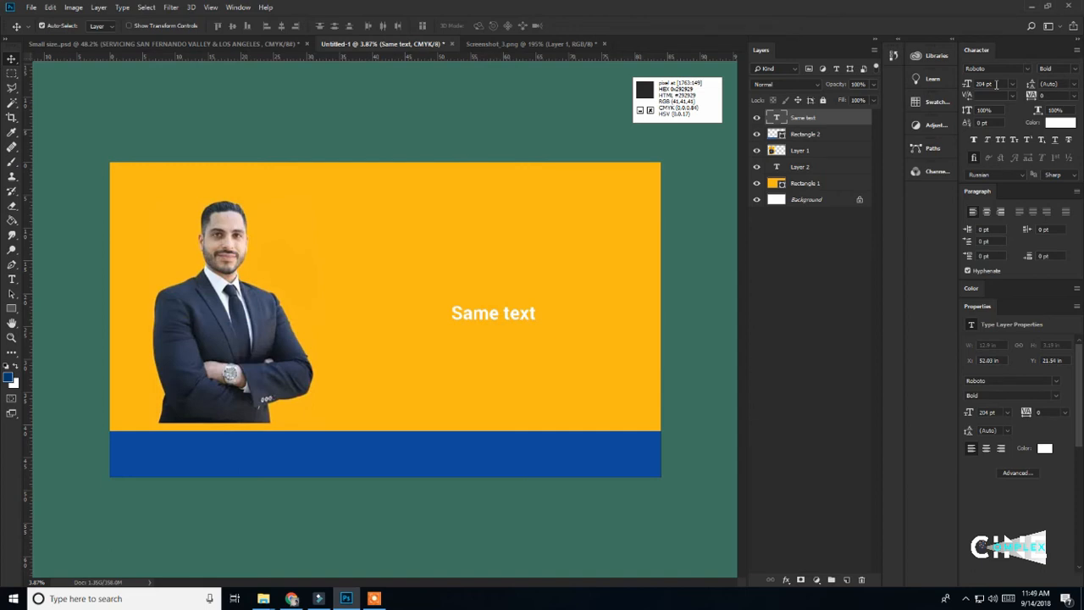
mouse_move(469, 317)
left_mouse_down()
mouse_move(504, 312)
mouse_move(477, 303)
left_mouse_up()
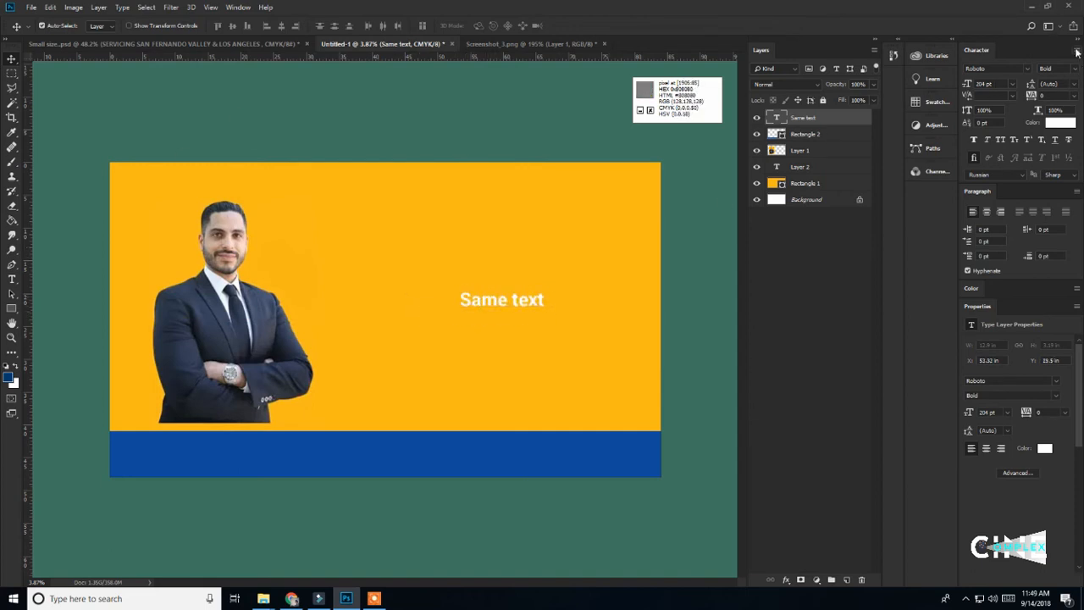
left_click_drag(486, 307, 453, 309)
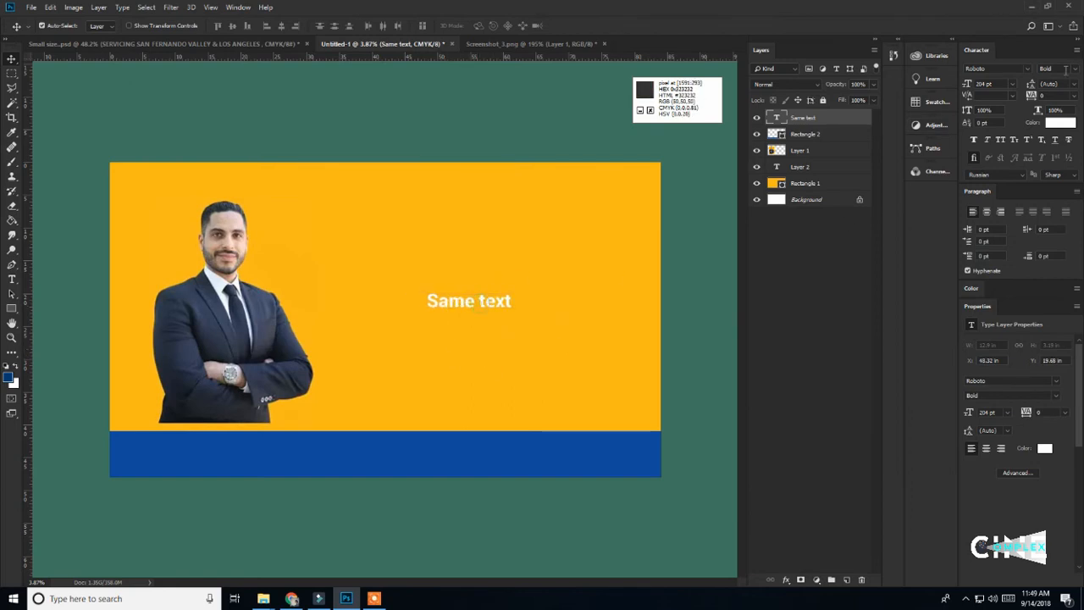
Apply All Caps to the "Same text" line and centre it on the blue bottom strip at about X 34.43 in, Y 43.25 in
left_click(1076, 51)
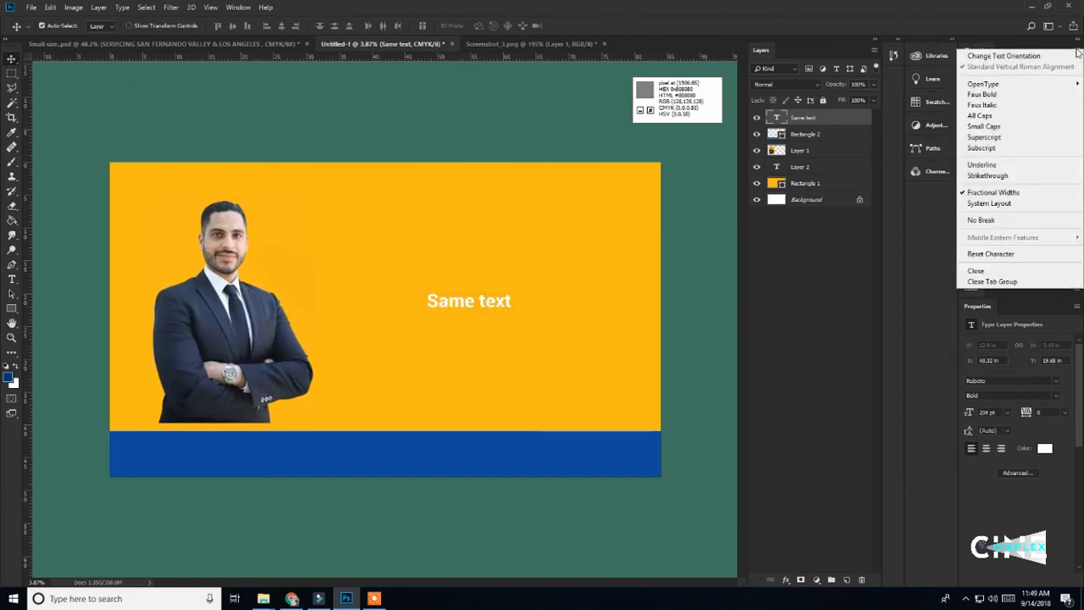
left_click(987, 117)
left_click_drag(459, 303, 381, 457)
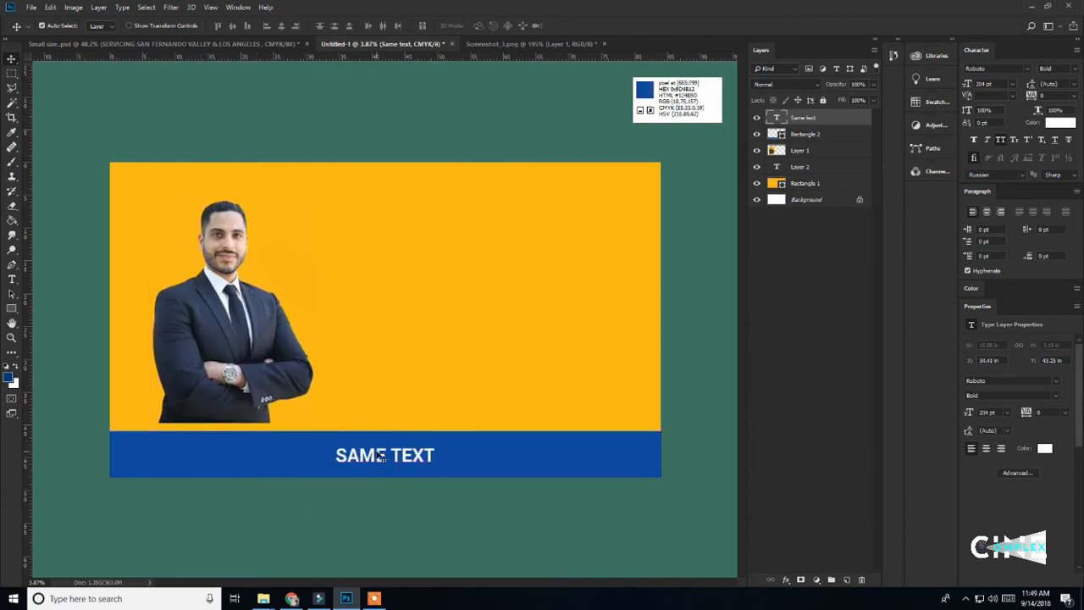
left_click(426, 370)
Copy the full text SERVICING SAN FERNANDO VALLEY & LOS ANGELES from the blue strip in Small size.psd
left_click(196, 44)
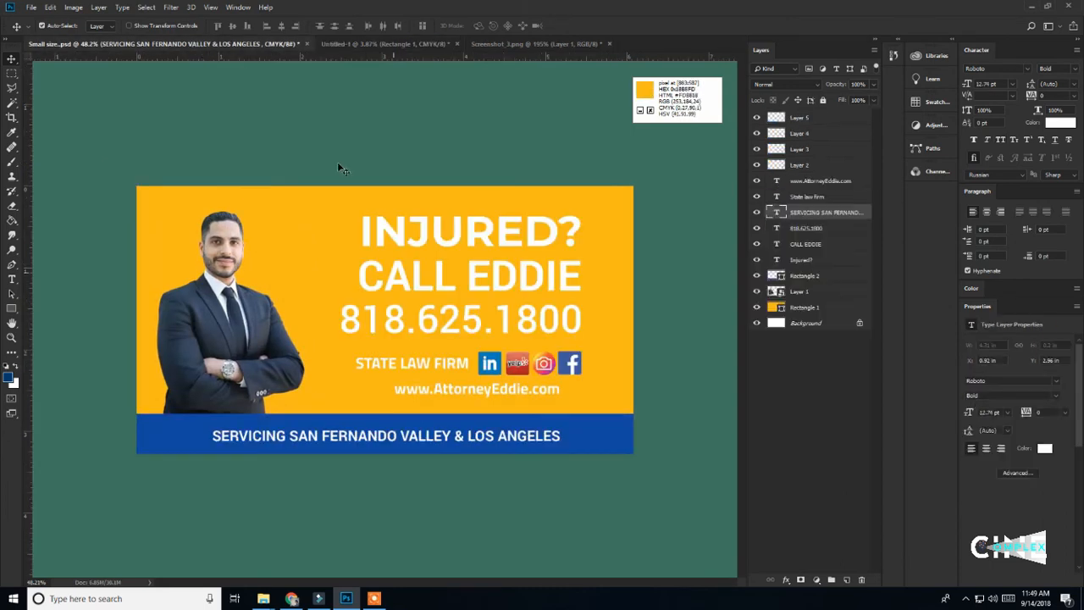
left_click(351, 46)
left_click(195, 44)
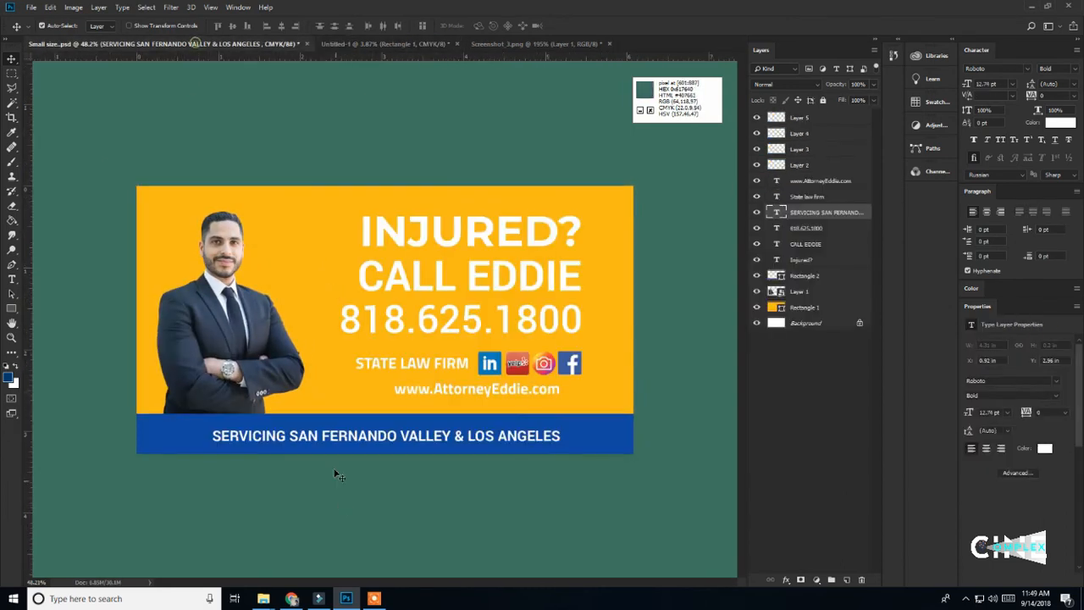
double_click(346, 441)
key("ctrl+a")
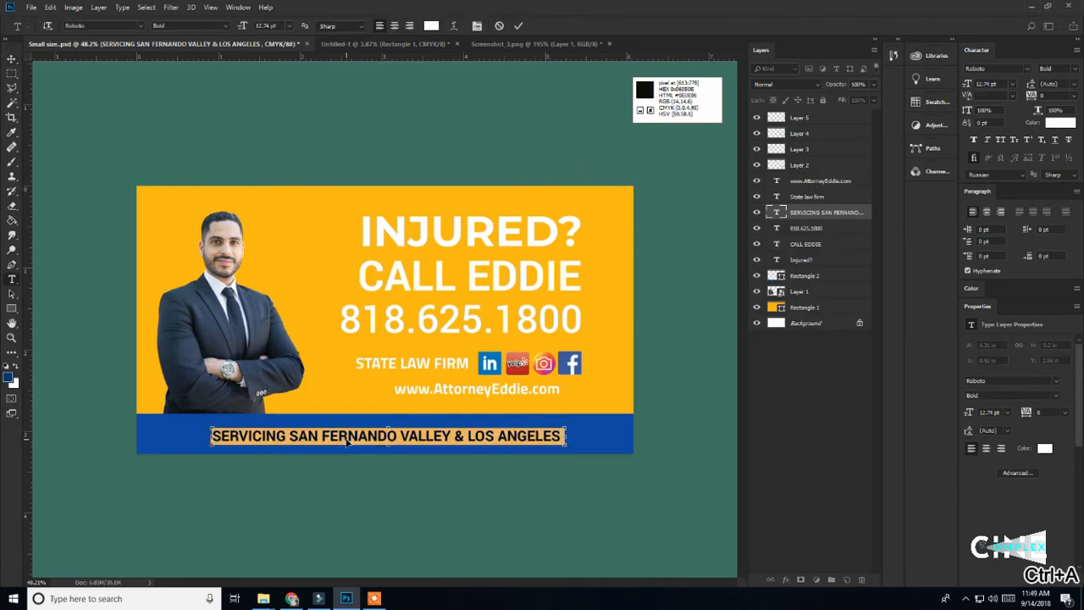
key("ctrl+c")
left_click(520, 28)
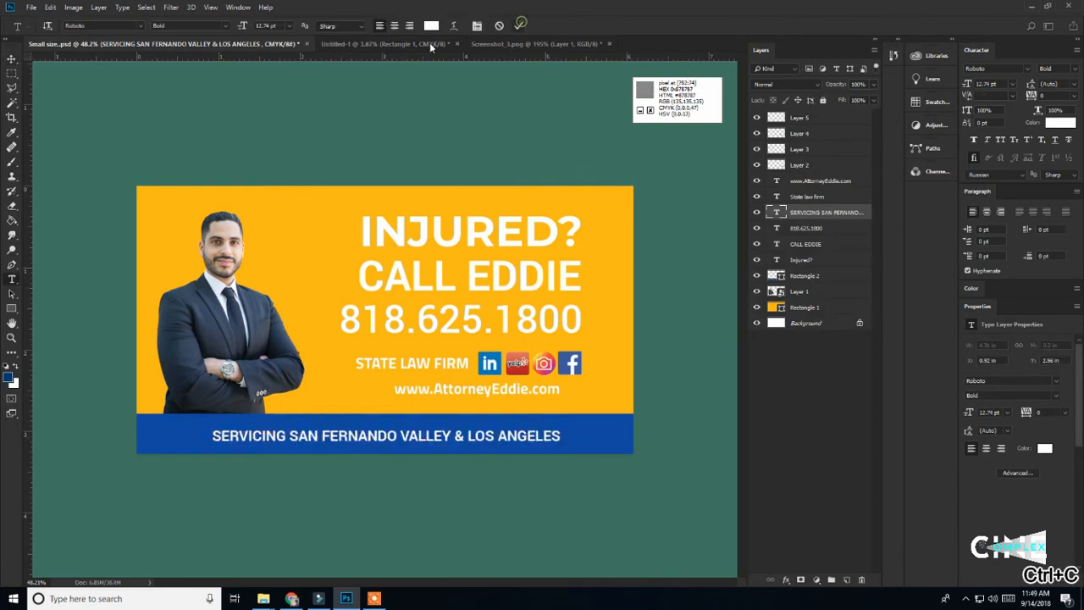
In Untitled-1, replace the SAME TEXT line on the blue strip with the copied text SERVICING SAN FERNANDO VALLEY & LOS ANGELES
left_click(422, 44)
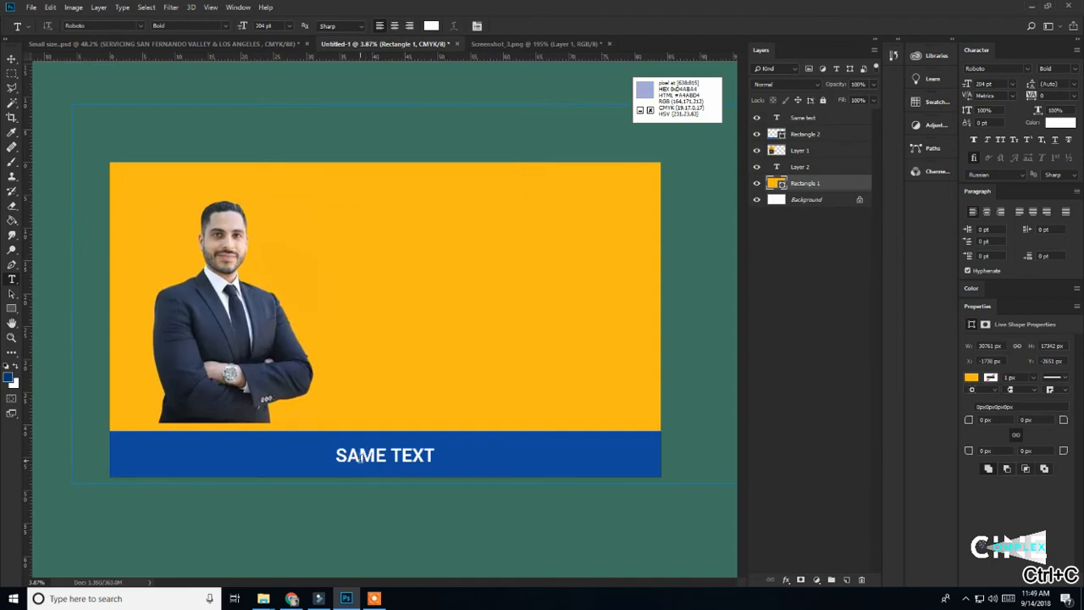
left_click(12, 59)
left_click(376, 456)
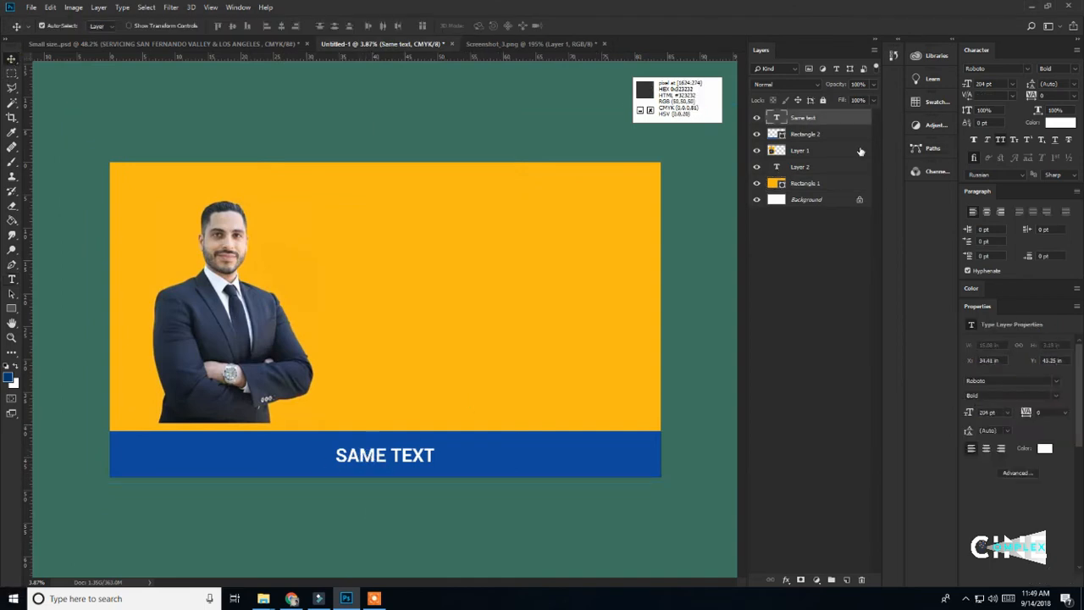
left_click(814, 127)
left_click(812, 120)
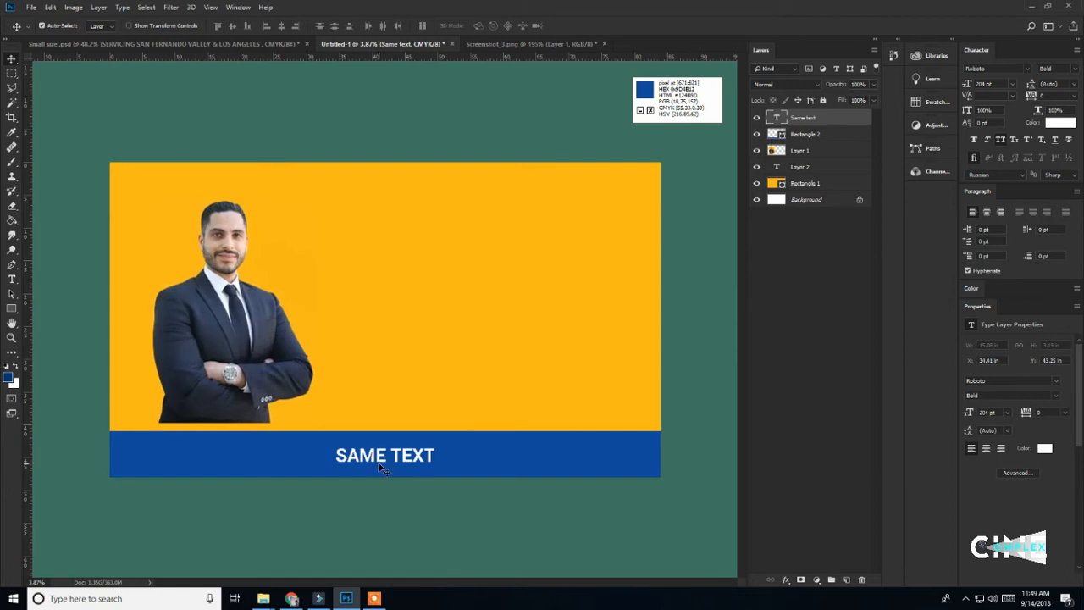
key("t")
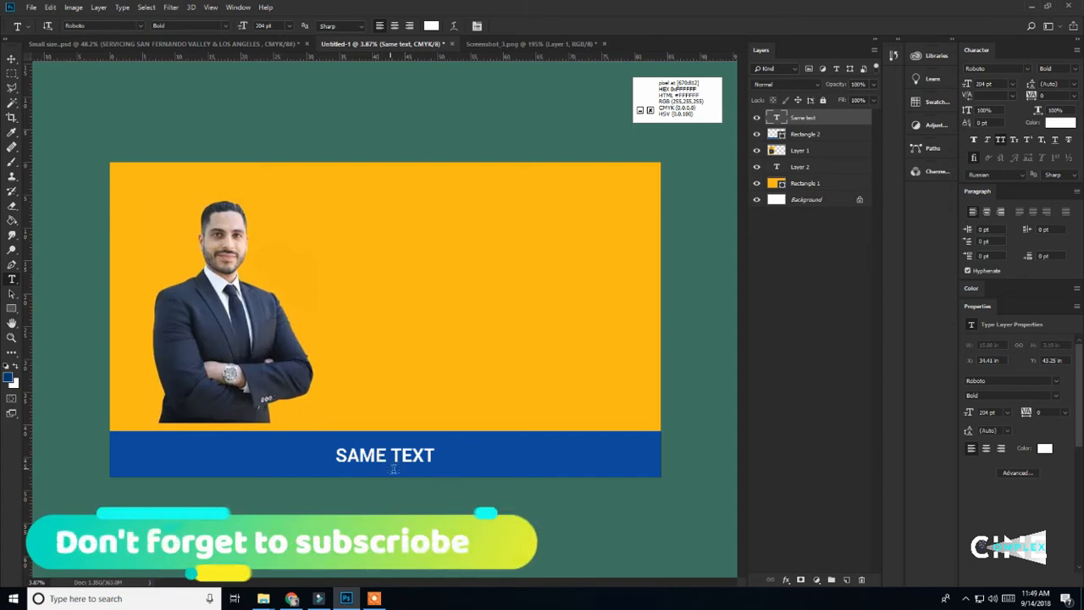
left_click(377, 456)
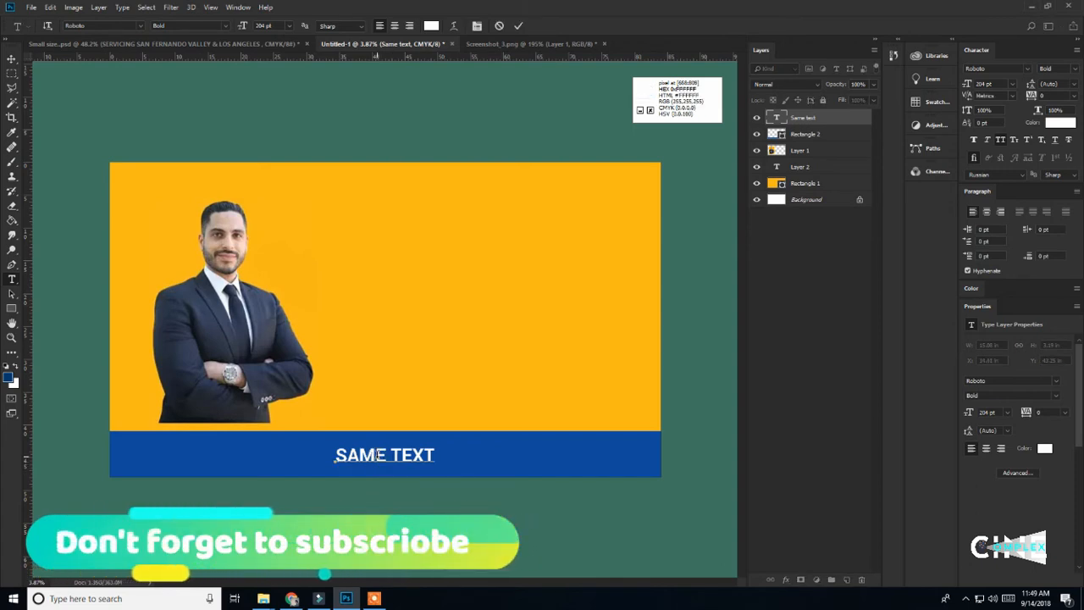
key("ctrl+a")
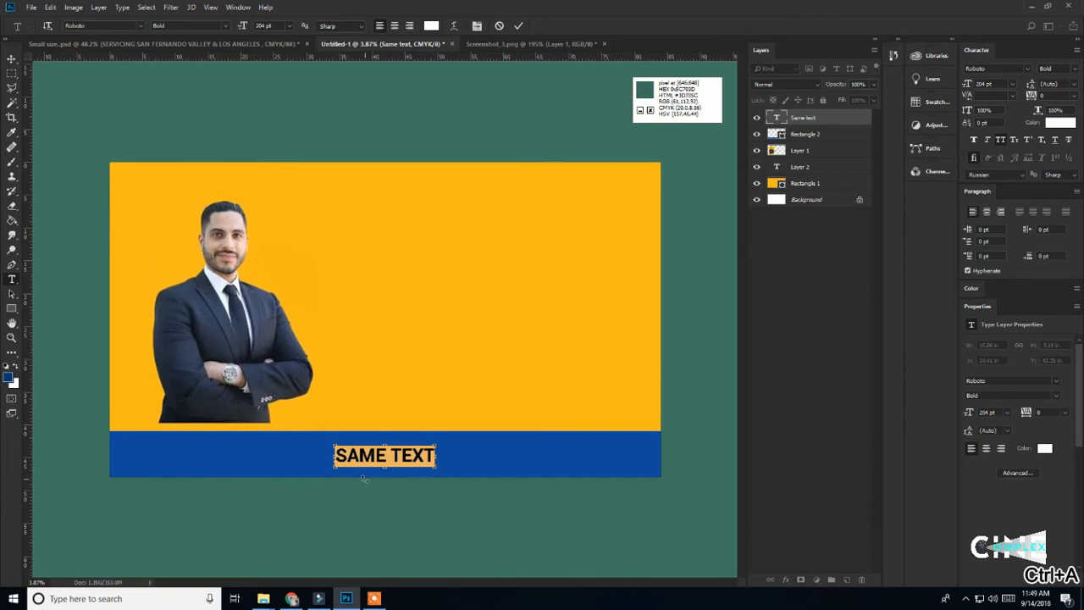
key("ctrl+v")
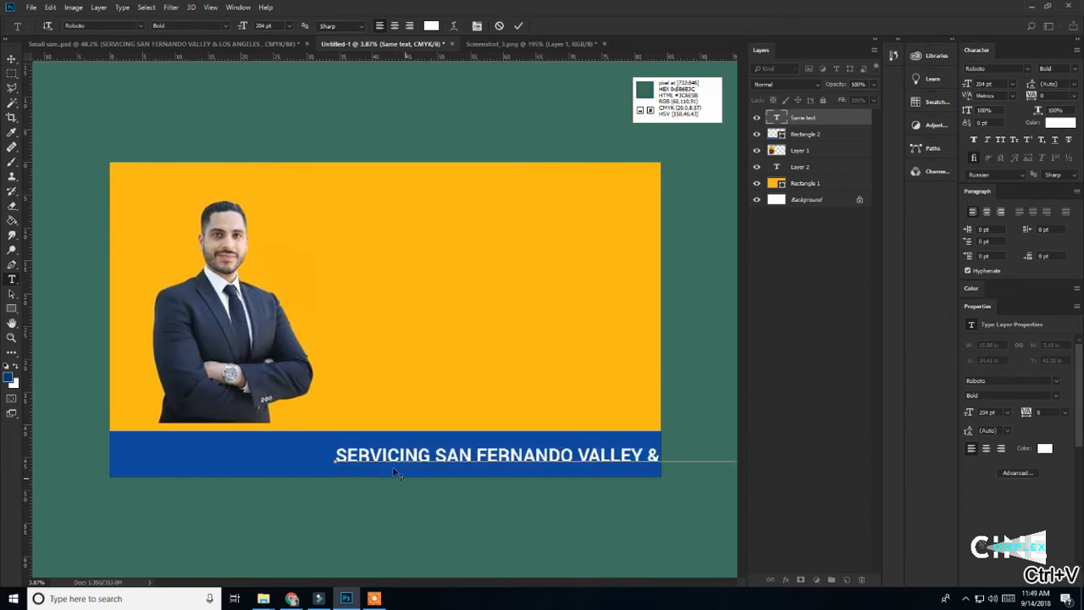
left_click(518, 25)
Centre the SERVICING SAN FERNANDO VALLEY & LOS ANGELES line on the blue strip at about X 7.85 in, Y 43.22 in
left_click(11, 61)
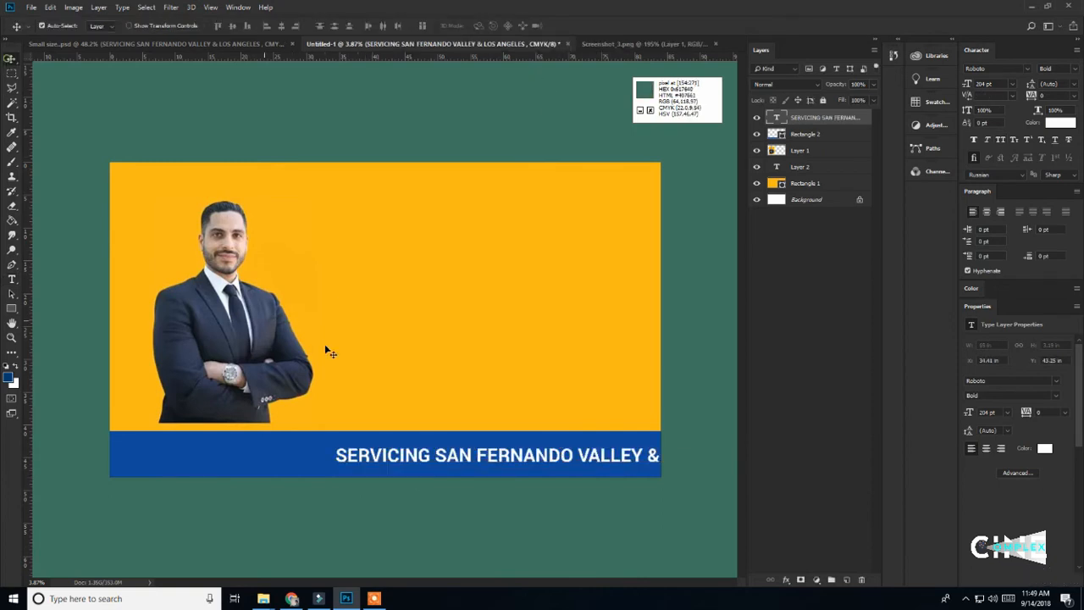
left_click_drag(382, 466, 317, 458)
key("ctrl+z")
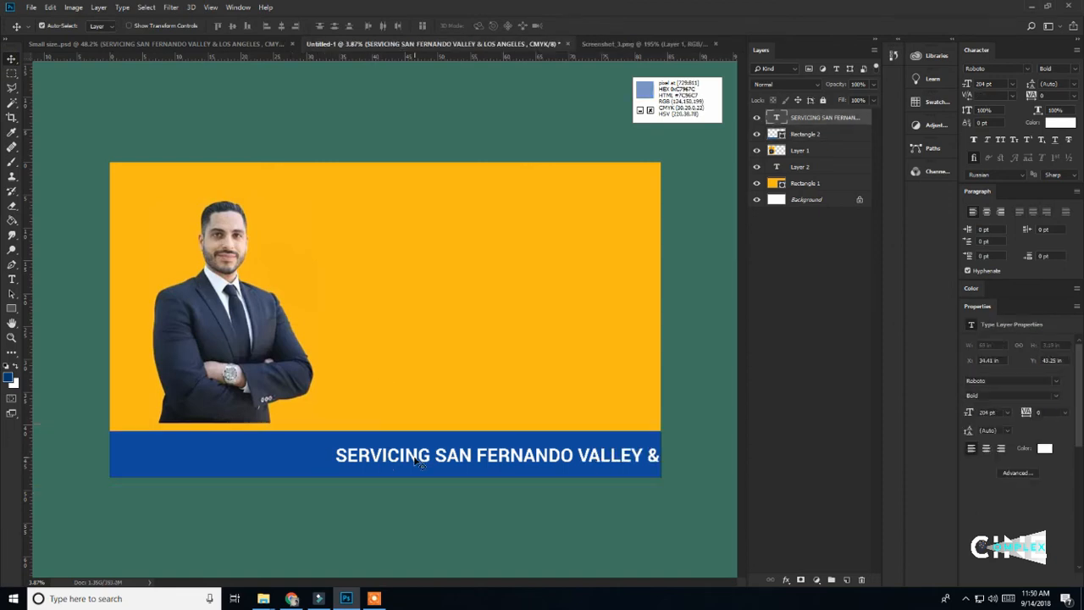
left_click_drag(419, 462, 241, 458)
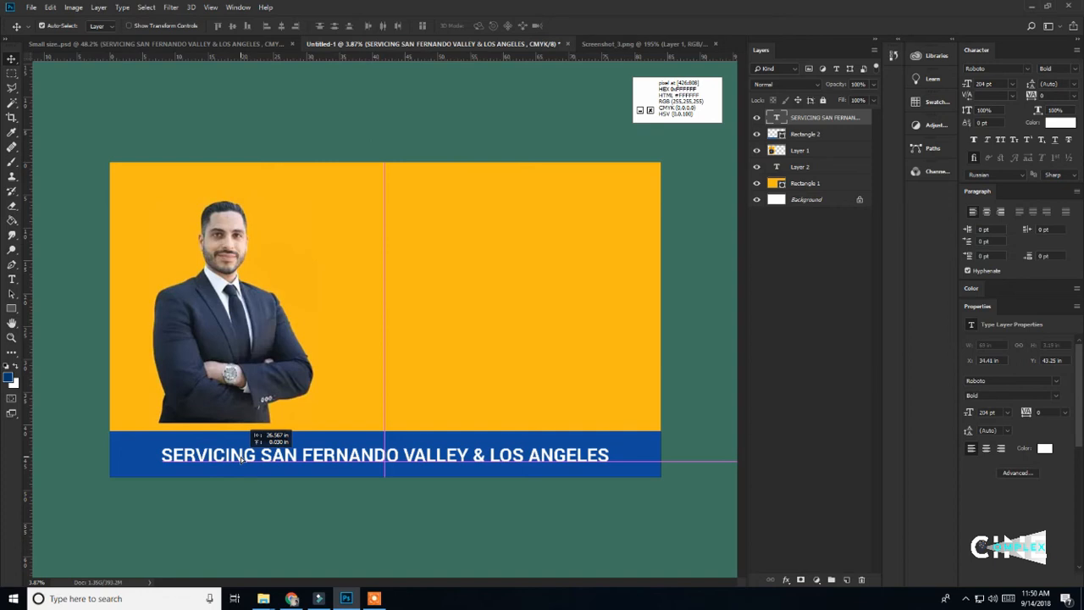
left_click_drag(241, 458, 245, 460)
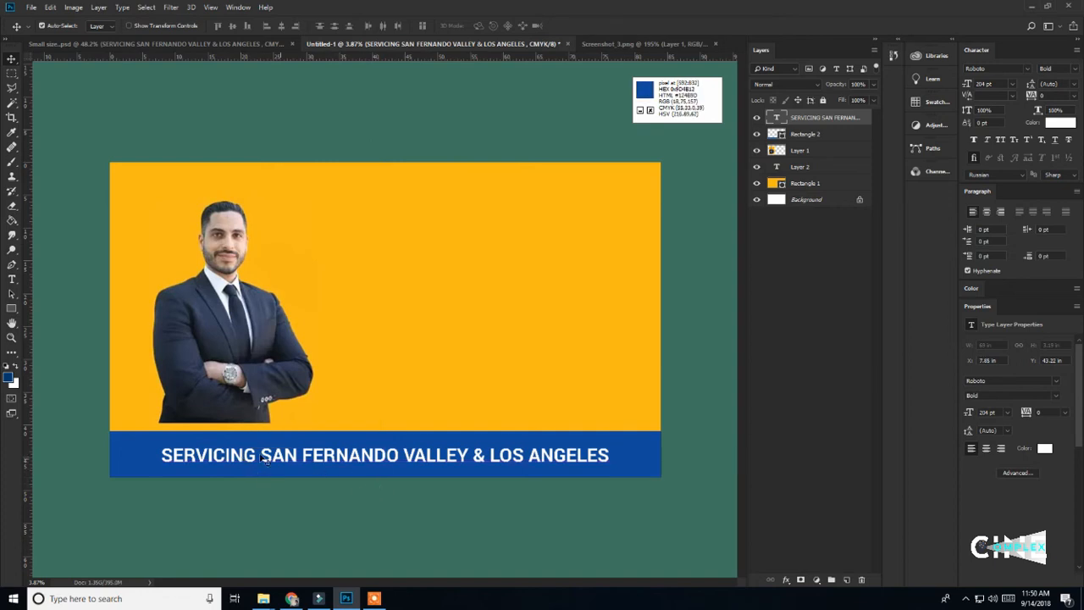
Check the INJURED? headline in Small size.psd, and add a white sample text line "sfs" on the yellow area of Untitled-1
left_click(232, 45)
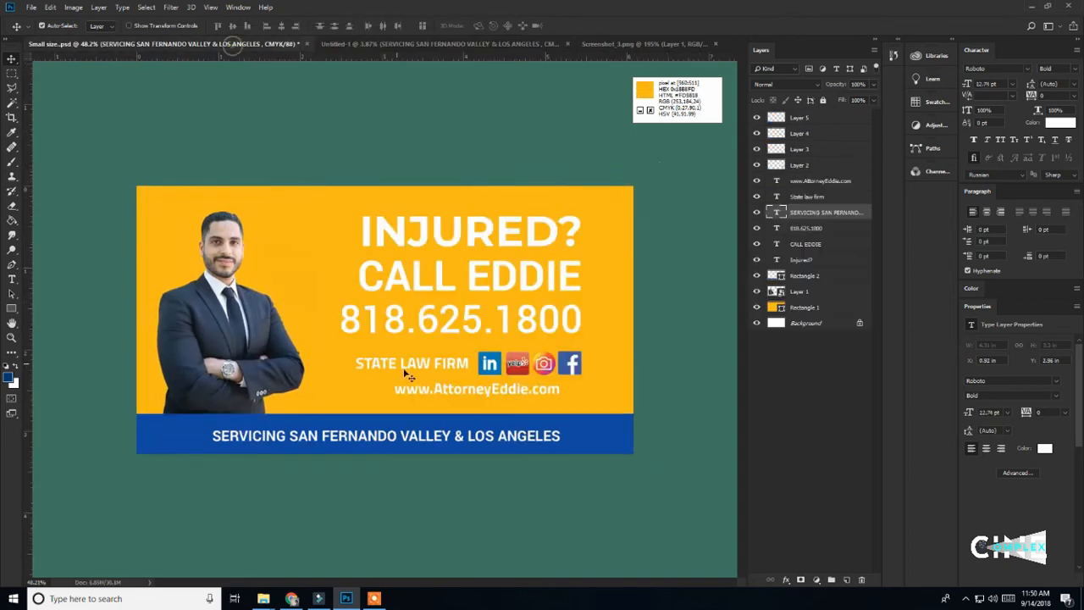
left_click(398, 245)
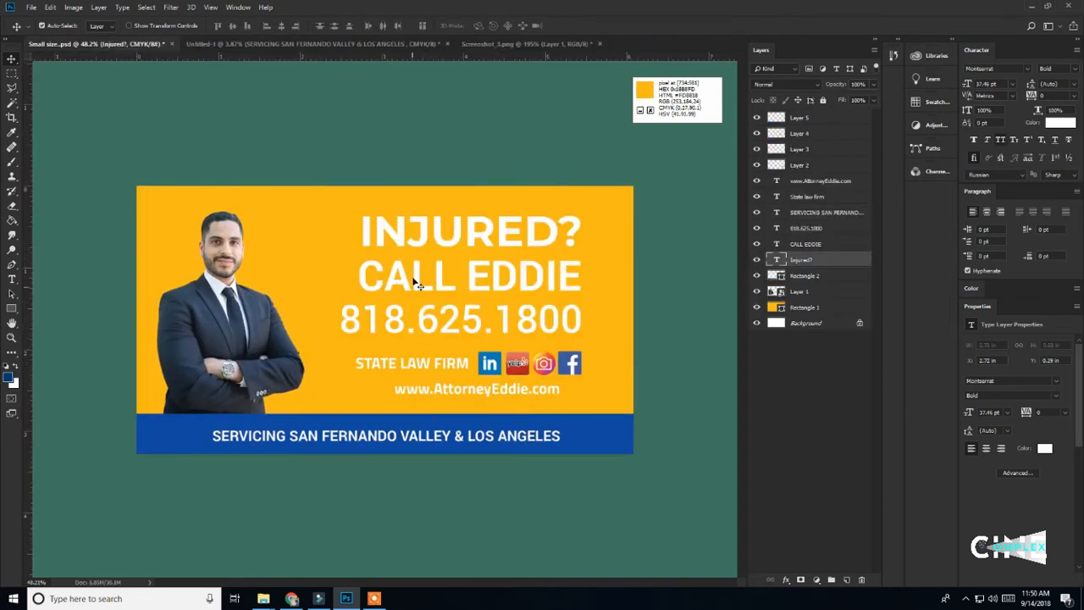
left_click(326, 44)
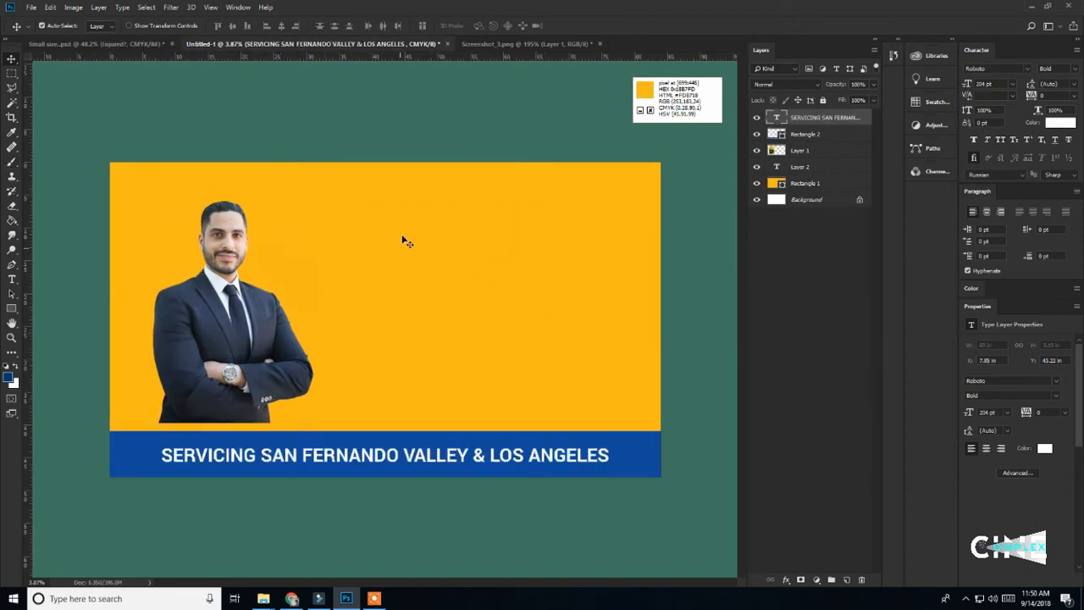
key("t")
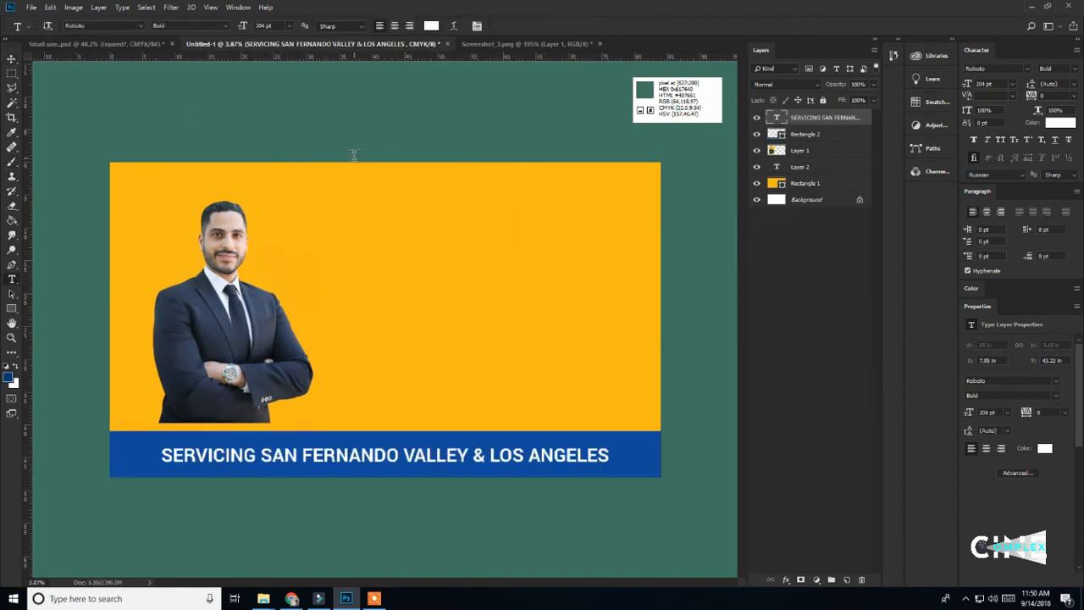
left_click(376, 217)
type("sfsdffe")
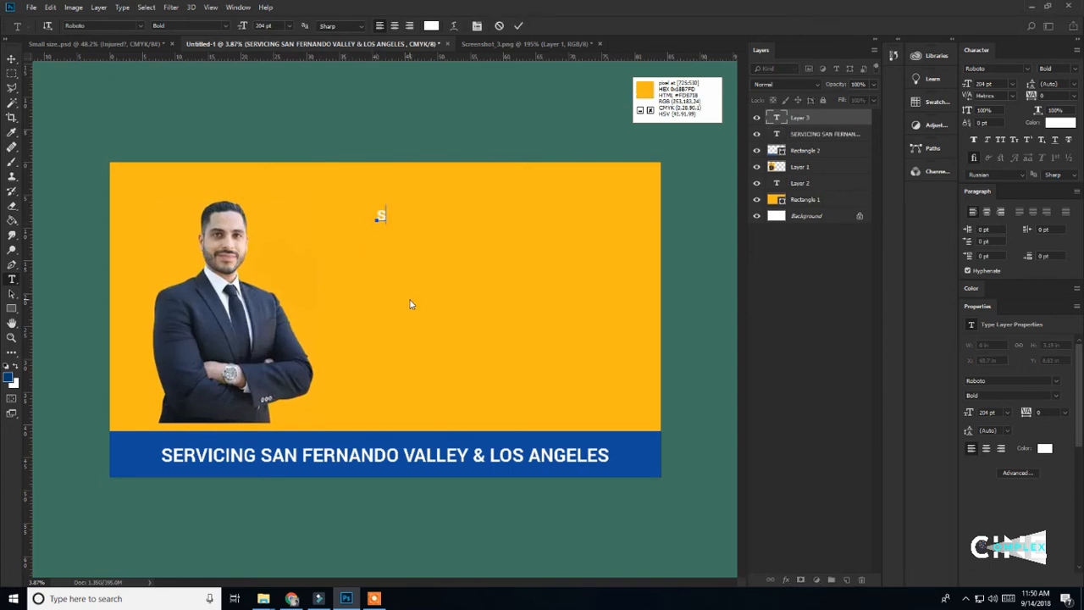
key("BackSpace")
key("BackSpace")
key("BackSpace")
key("BackSpace")
left_click(519, 27)
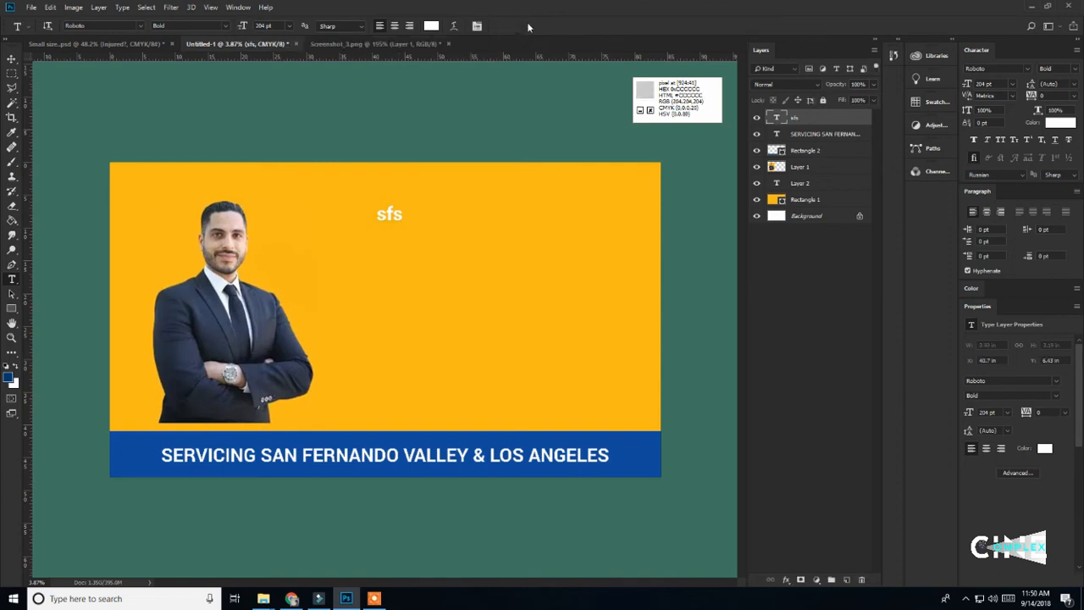
Set the sample text's font to Bebas and move it to about X 39.8 in, Y 12.8 in
key("v")
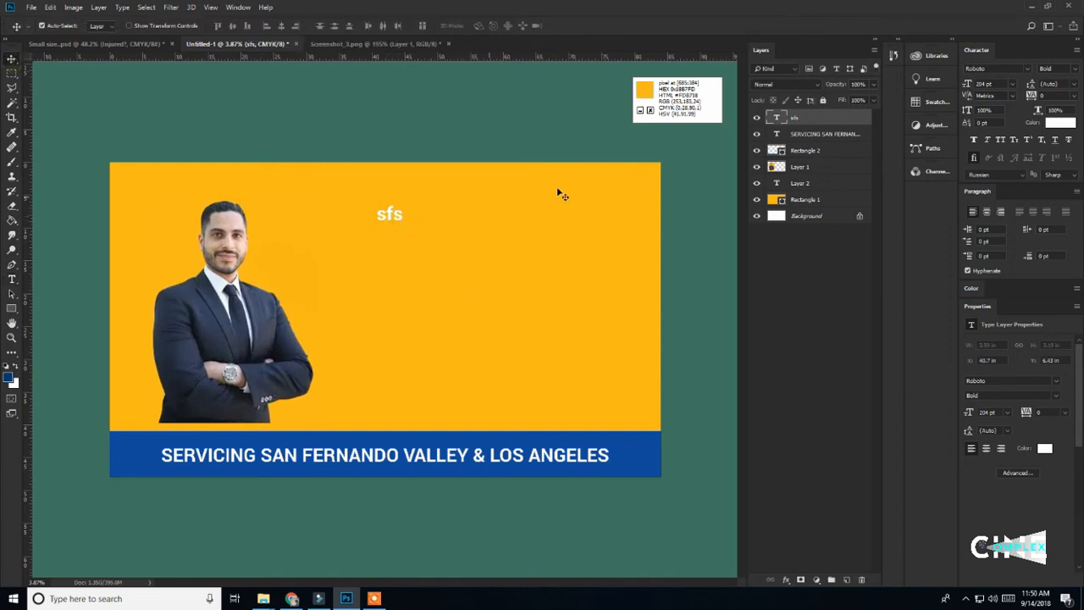
left_click(1028, 68)
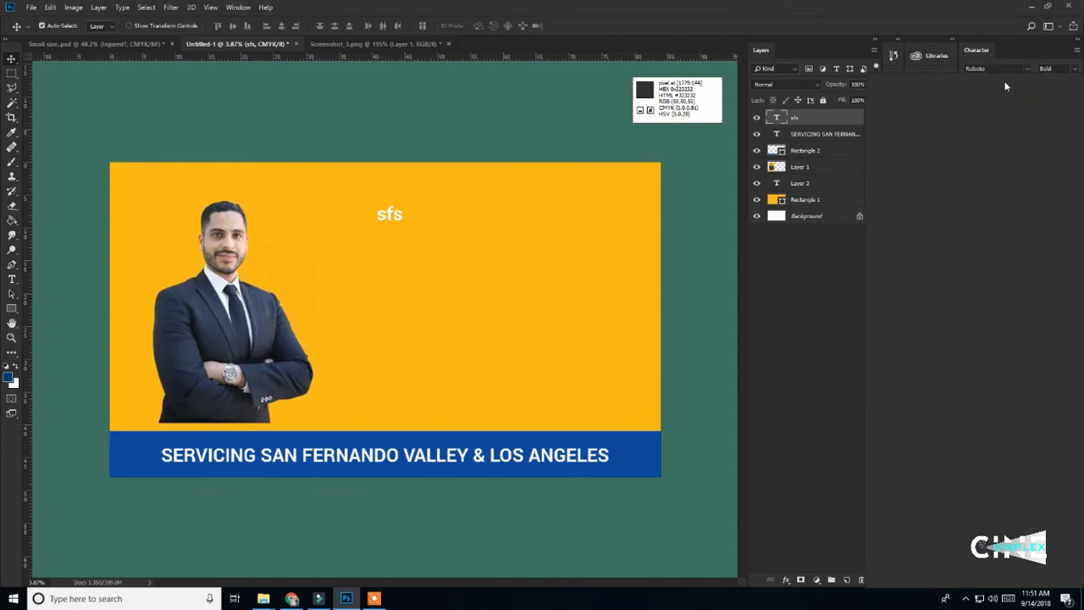
left_click(1019, 68)
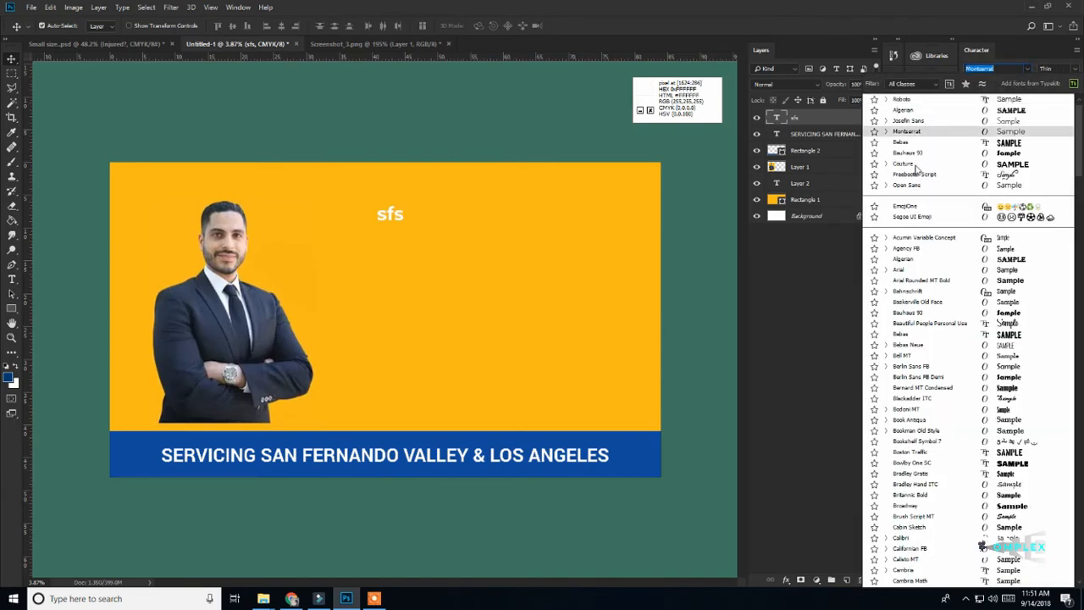
left_click(906, 334)
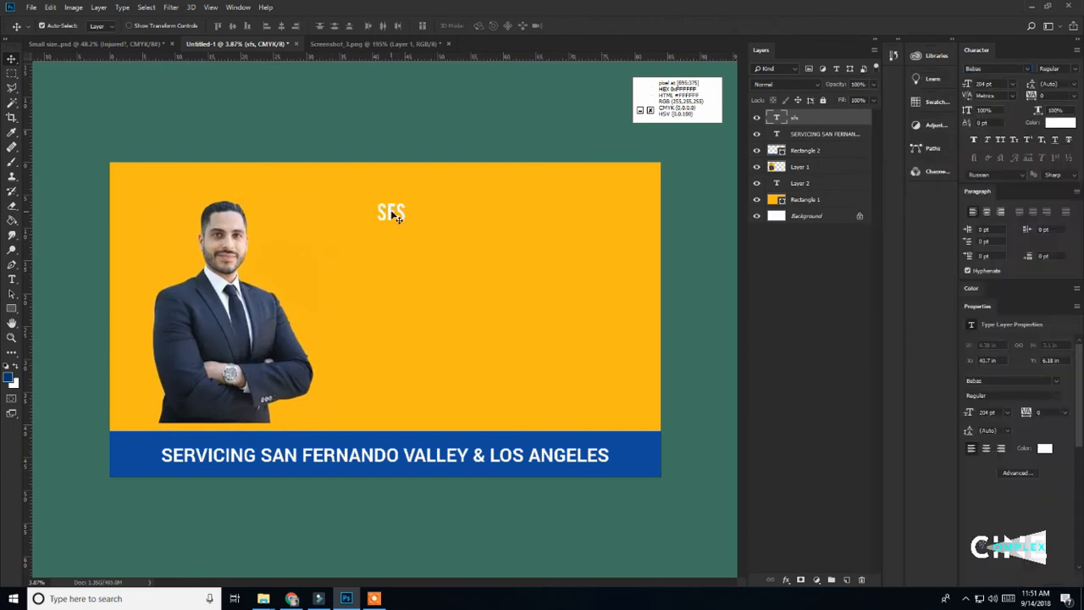
left_click_drag(397, 216, 391, 258)
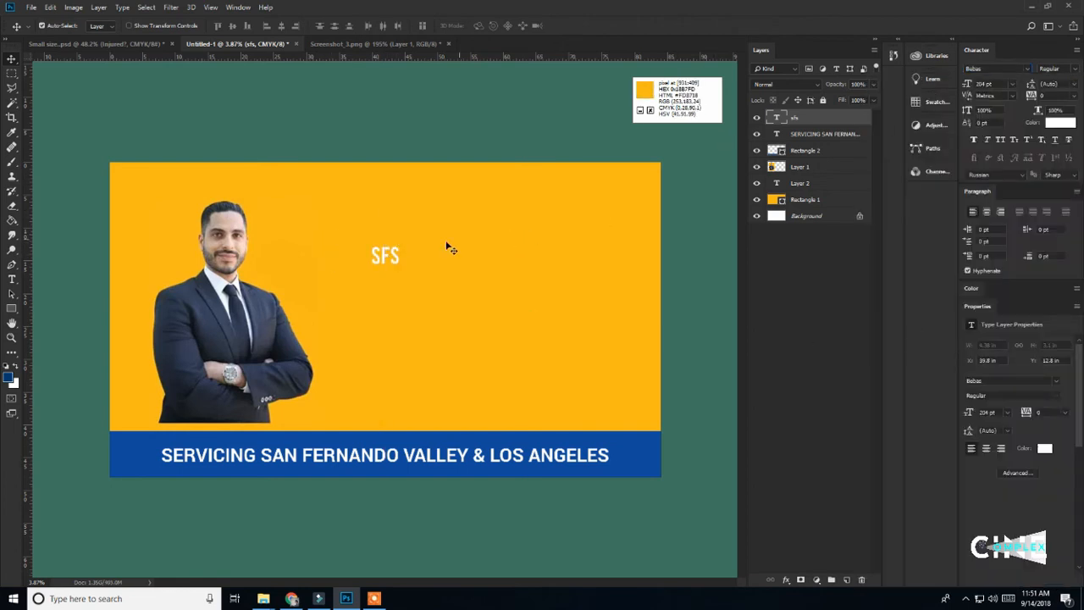
Set the sample text's tracking to 200
left_click(1076, 70)
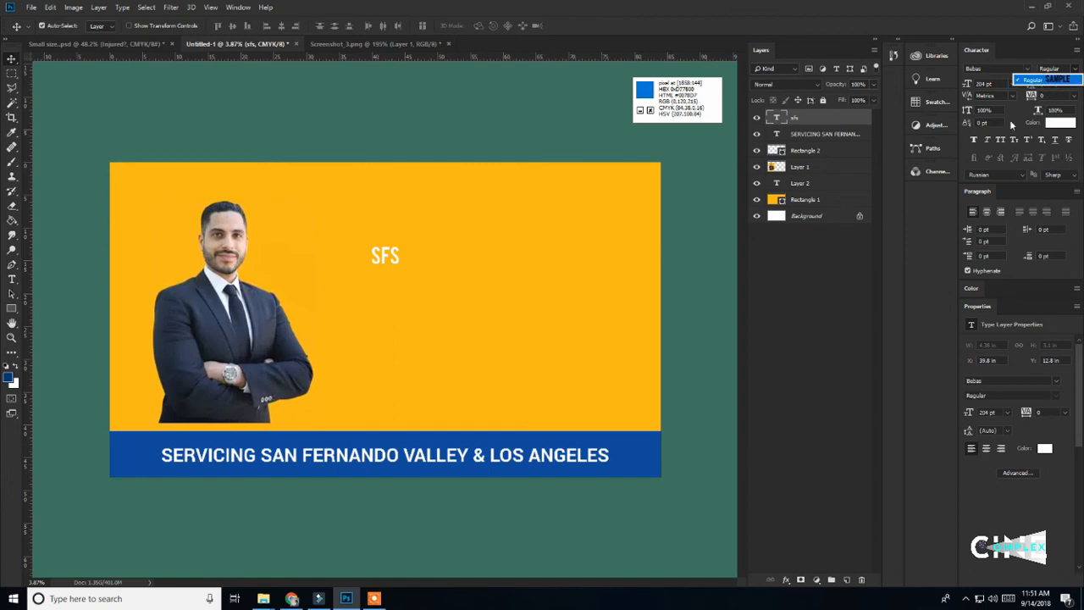
left_click(995, 84)
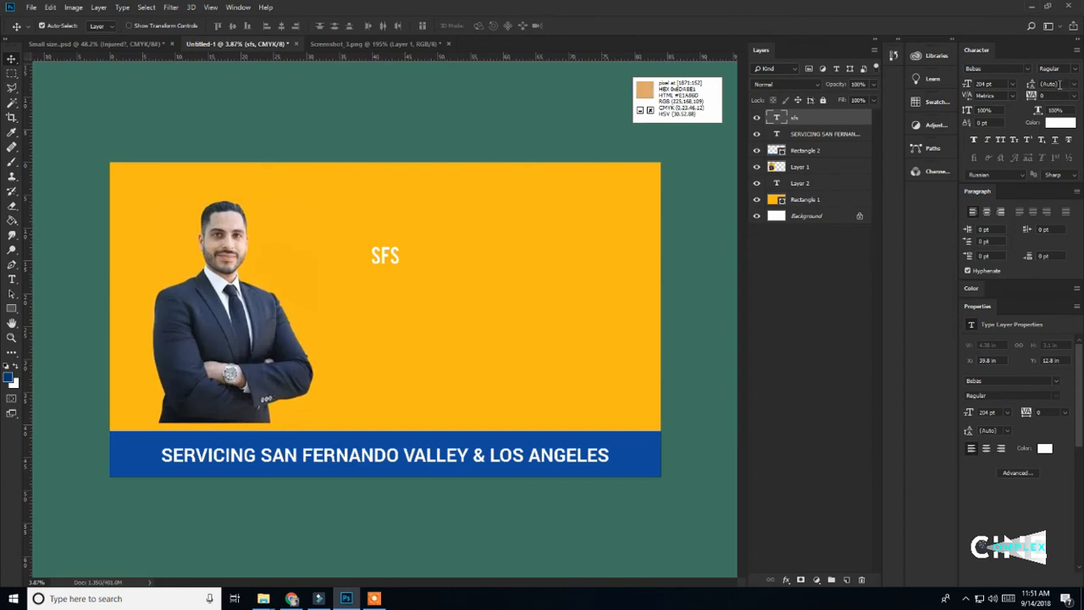
left_click(1058, 84)
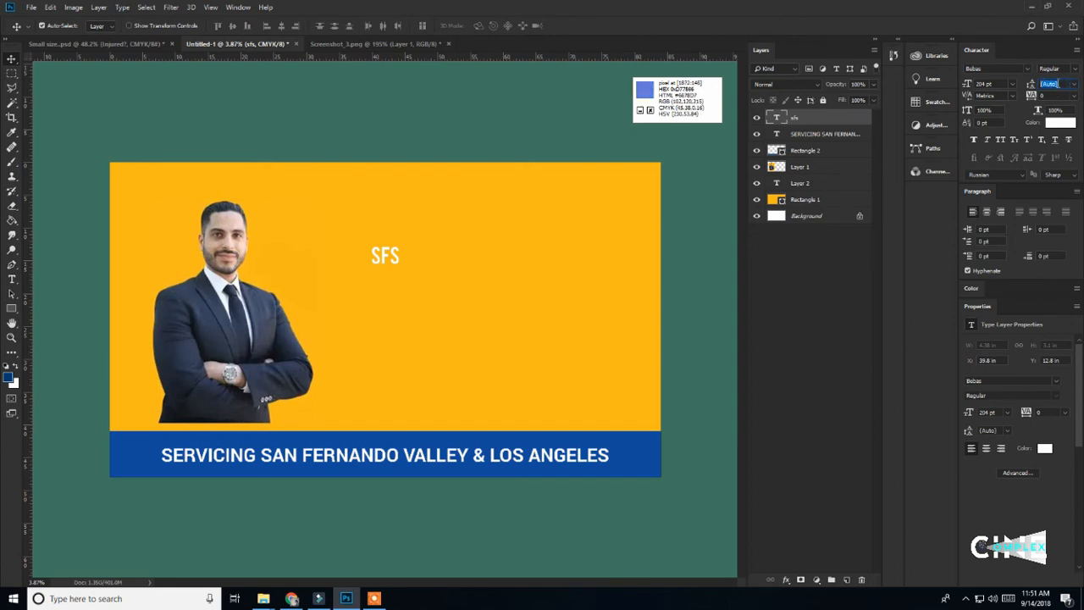
left_click(1060, 84)
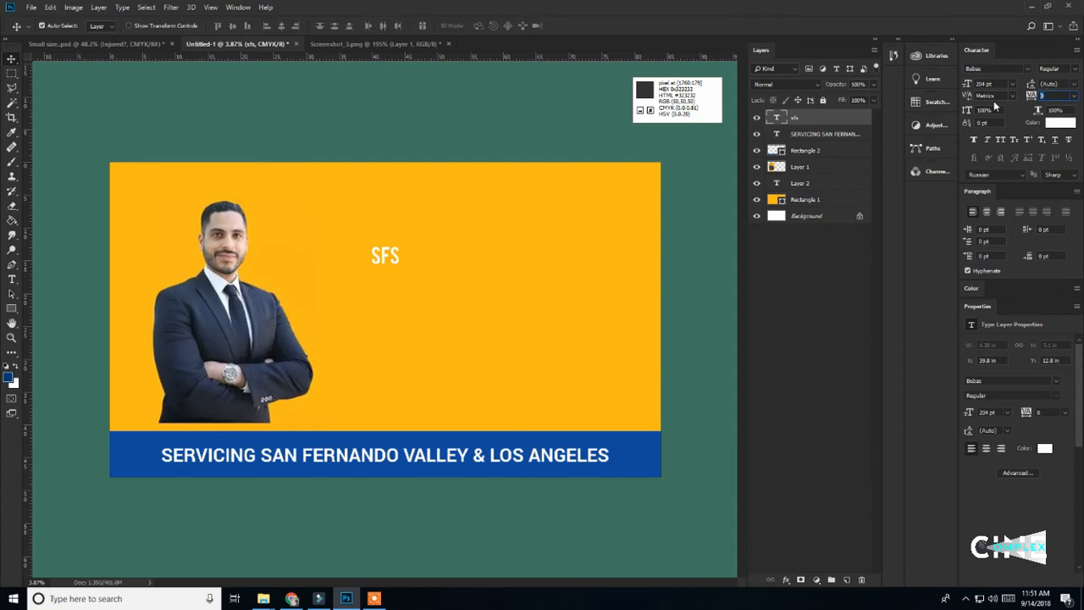
type("200")
key("Return")
Move the sample text up to about X 39.39 in, Y 9.76 in, and delete it
left_click_drag(390, 258, 385, 266)
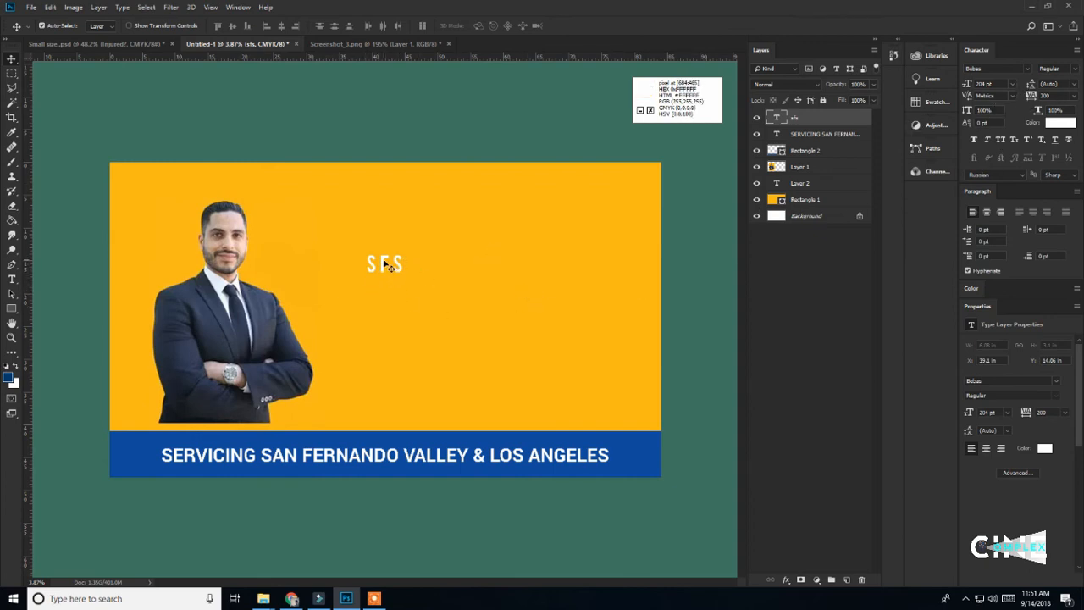
left_click_drag(383, 265, 386, 235)
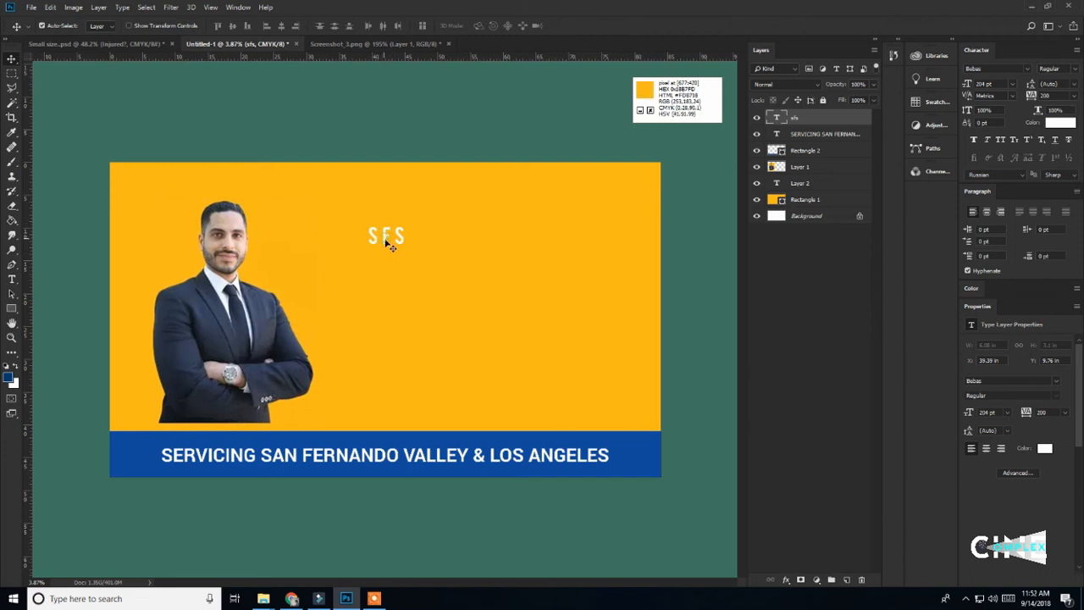
key("Delete")
In Small size.psd, select the INJURED? headline, the call line, phone number, STATE LAW FIRM and website lines, and the four social icons together
left_click(137, 46)
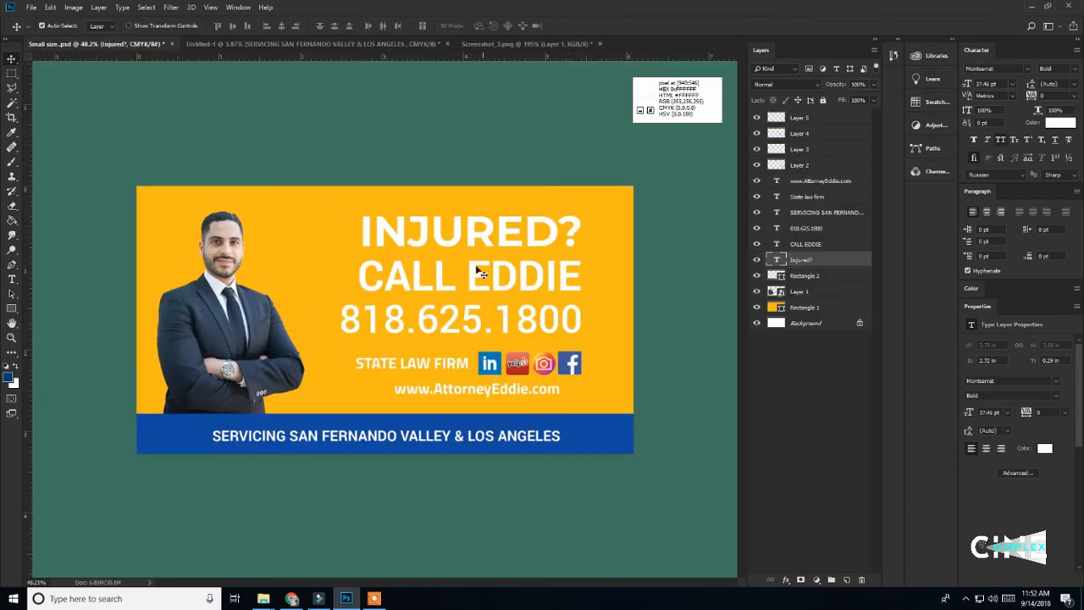
mouse_move(418, 234)
left_mouse_down()
mouse_move(406, 217)
mouse_move(438, 244)
left_mouse_up()
key("ctrl+z")
left_click(394, 292, "shift")
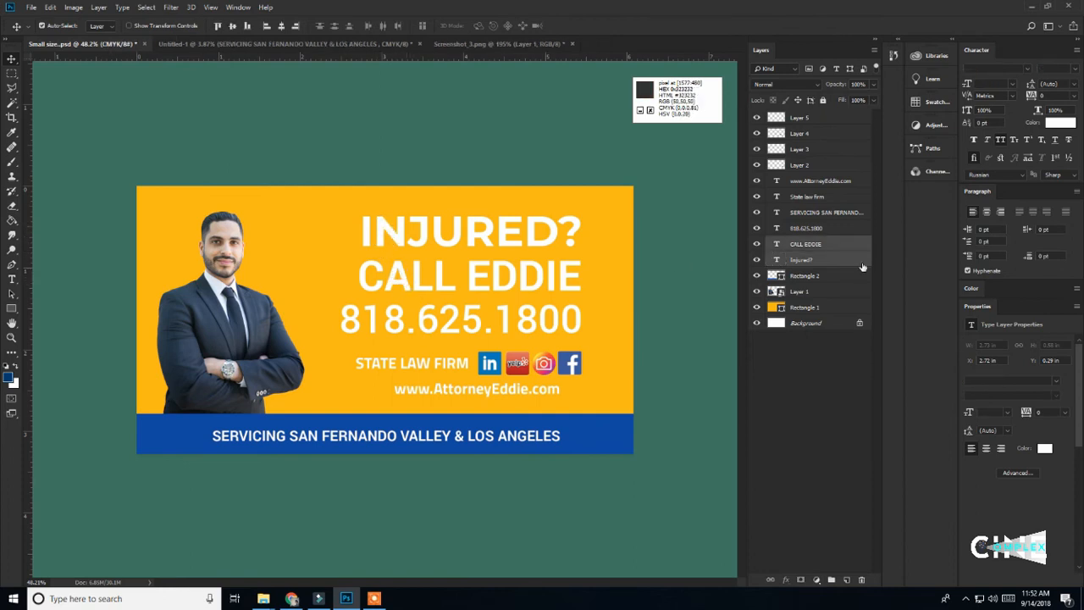
left_click(377, 328, "shift")
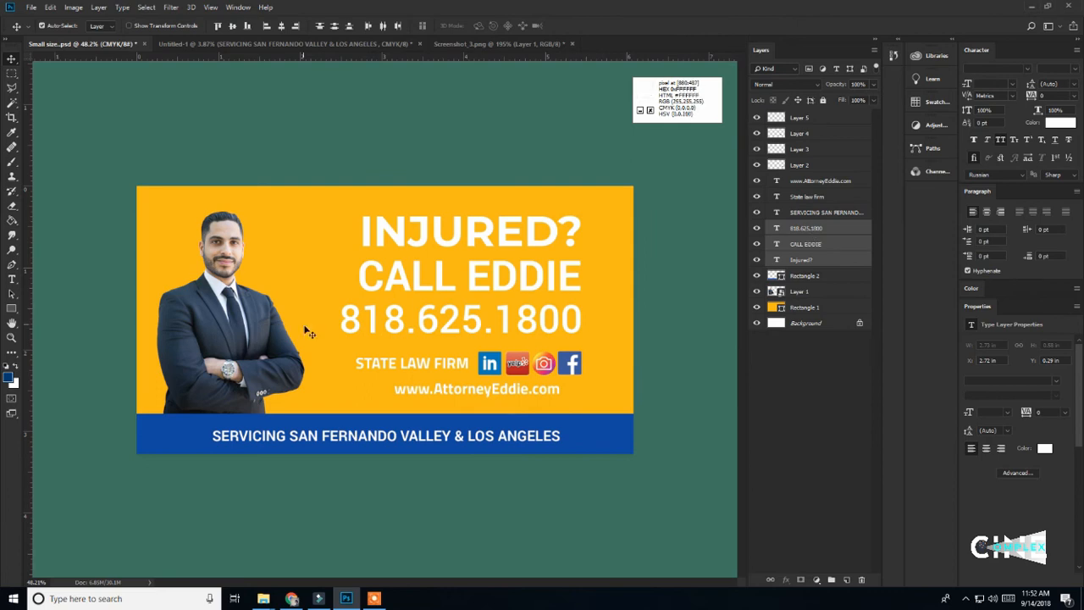
left_click(383, 371, "shift")
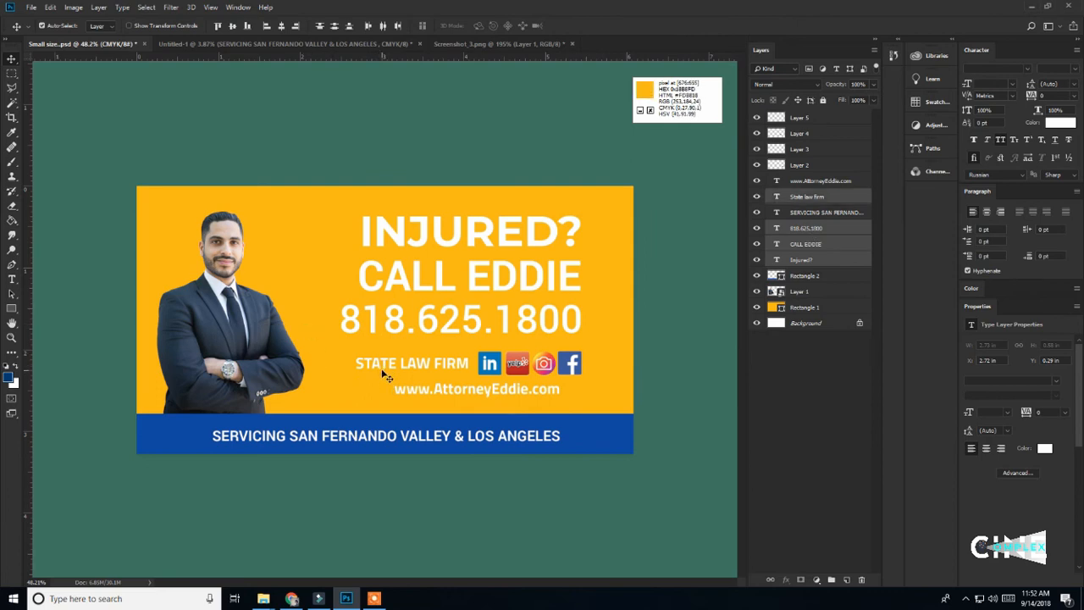
left_click(415, 390, "shift")
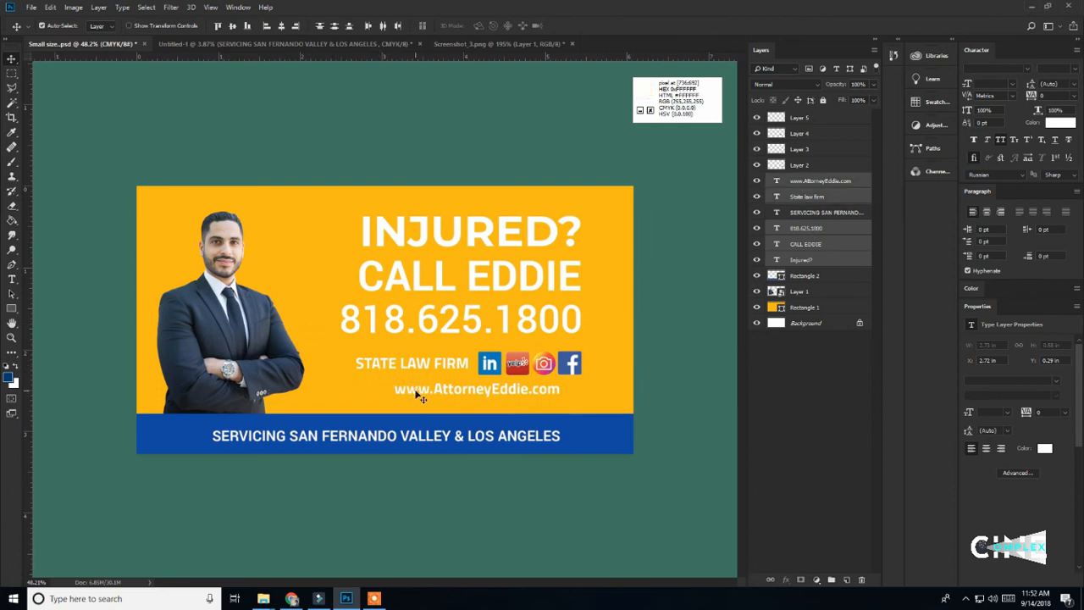
left_click(490, 364, "shift")
left_click(517, 364, "shift")
left_click(543, 364, "shift")
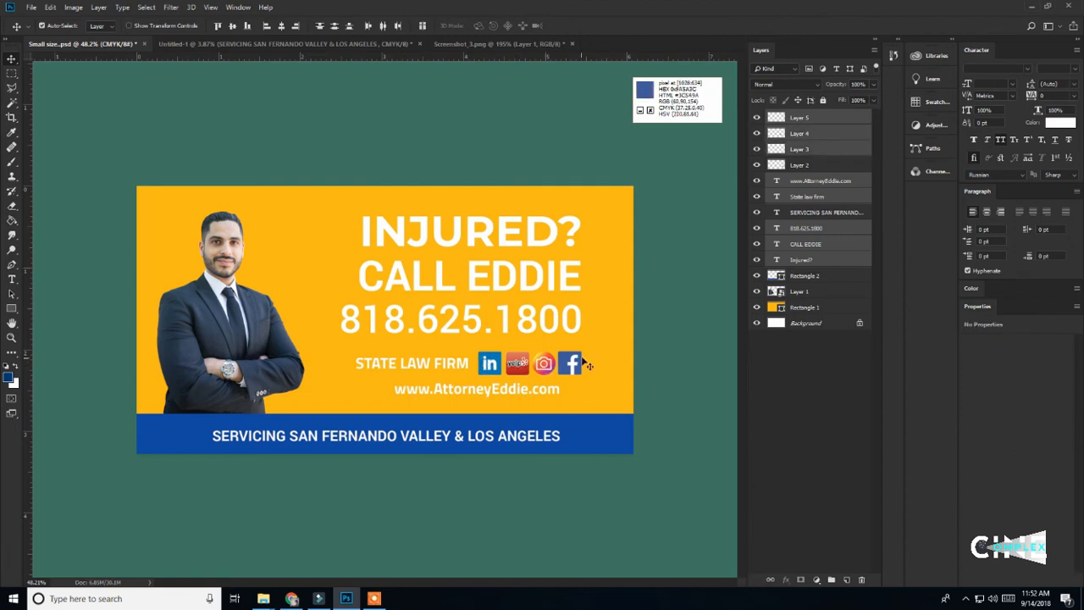
left_click(570, 365, "shift")
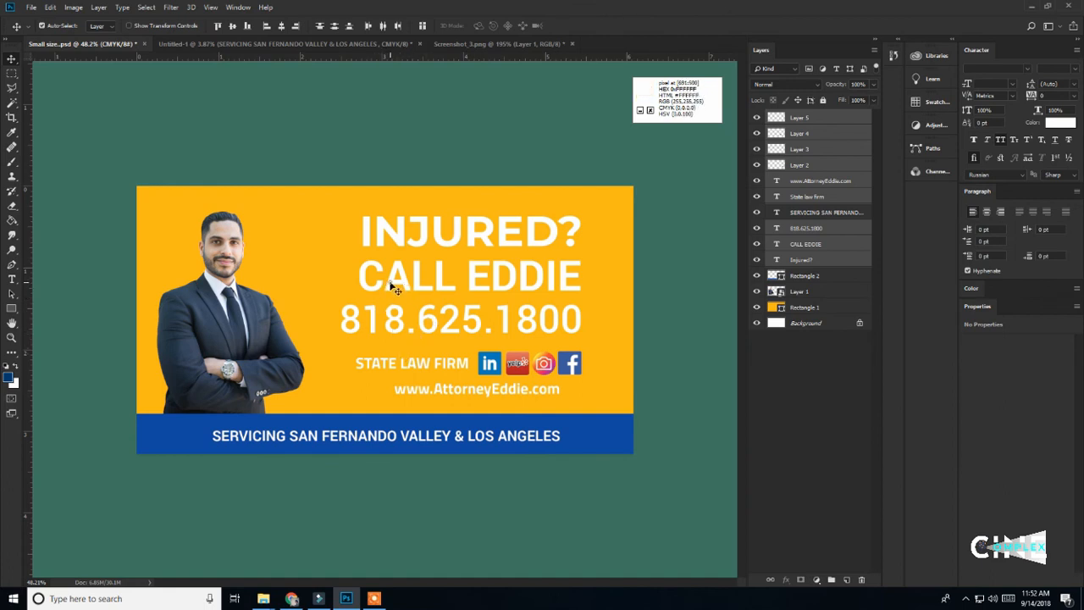
Copy the selected texts and social icons into the Untitled-1 banner, scale them to about 1263%, and place them beside the portrait
left_click_drag(392, 288, 492, 347)
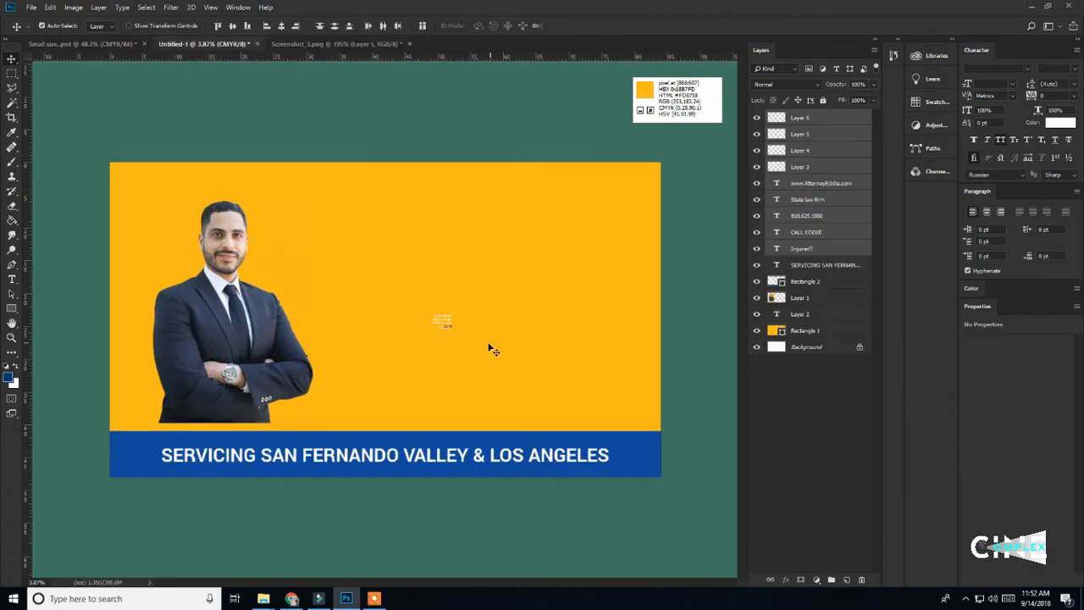
key("ctrl+t")
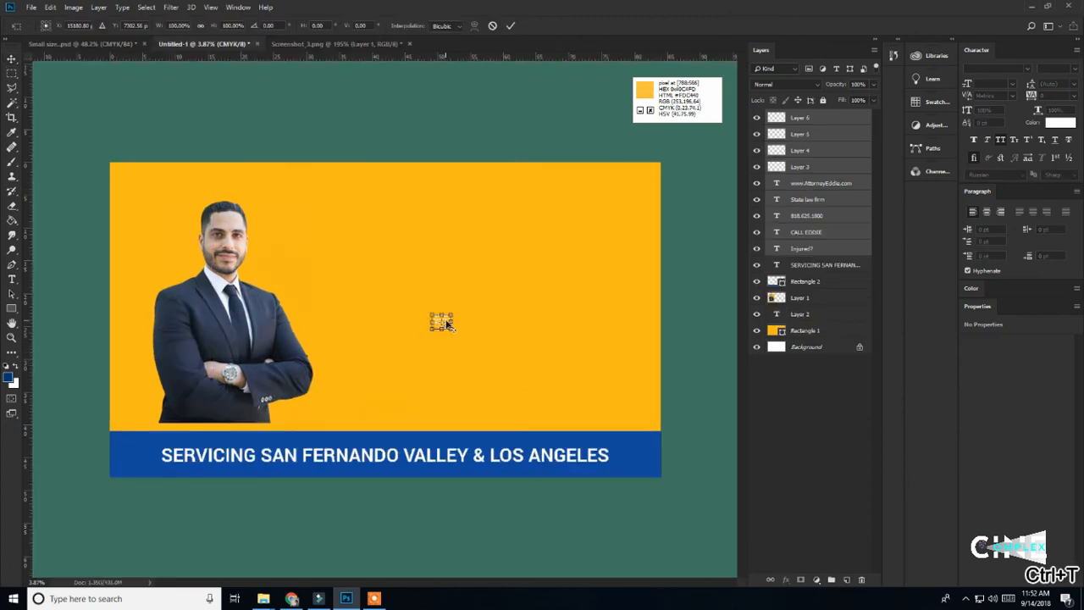
left_click_drag(453, 333, 584, 393)
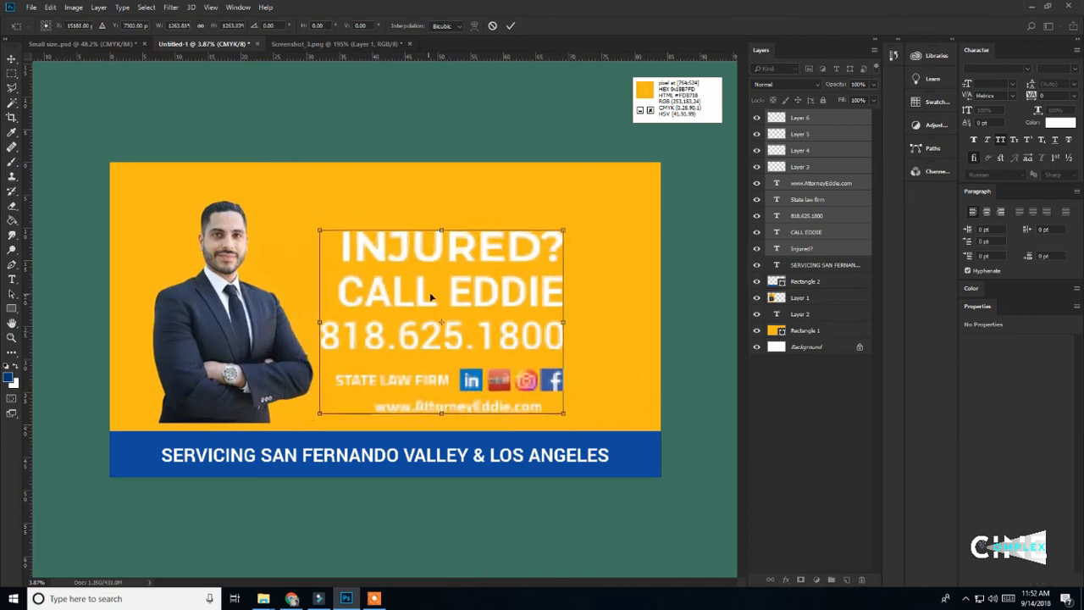
left_click_drag(456, 293, 509, 287)
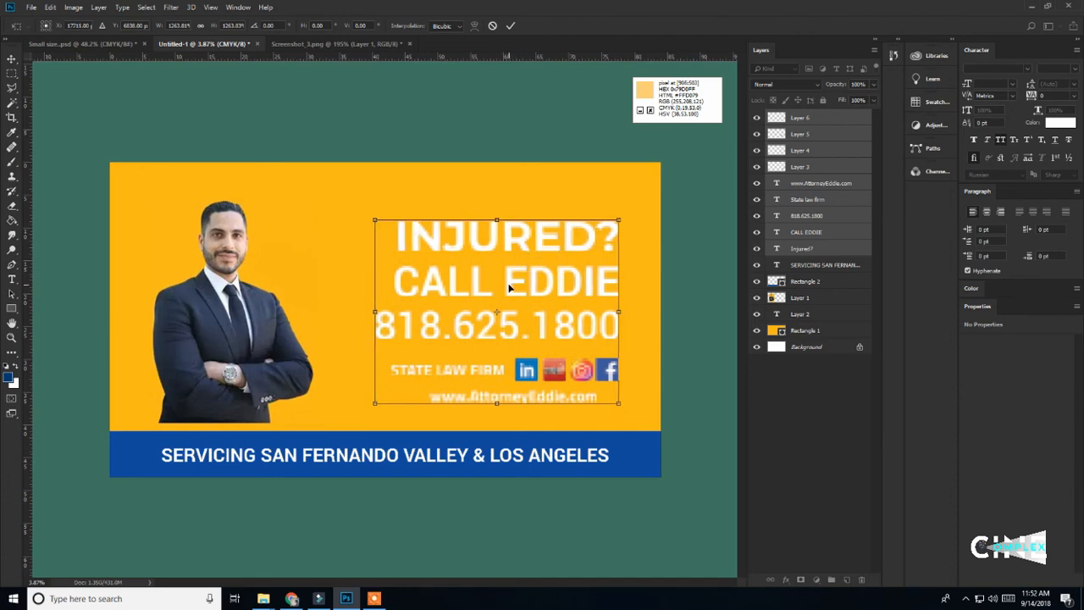
left_click(510, 26)
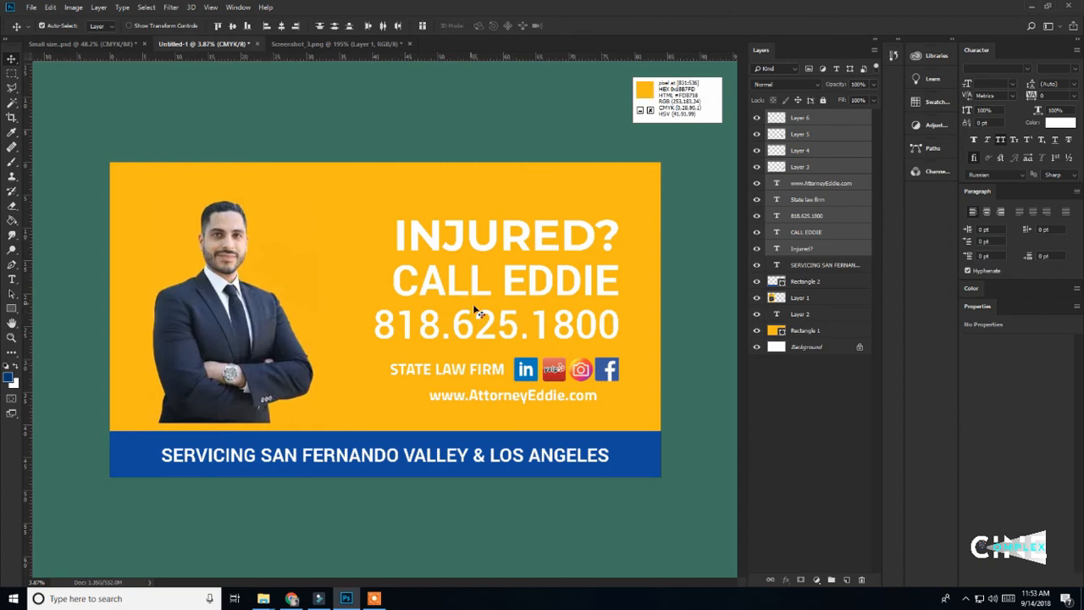
Examine the enlarged lettering's edge sharpness and the overall layout of the banner
scroll(479, 313, "up", 10)
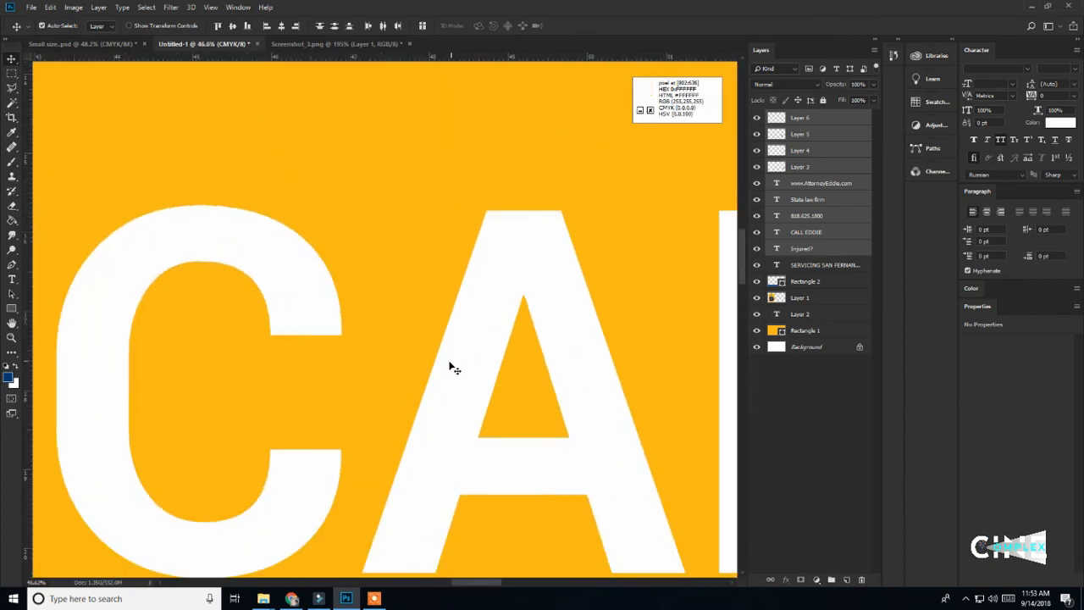
scroll(451, 367, "down", 10)
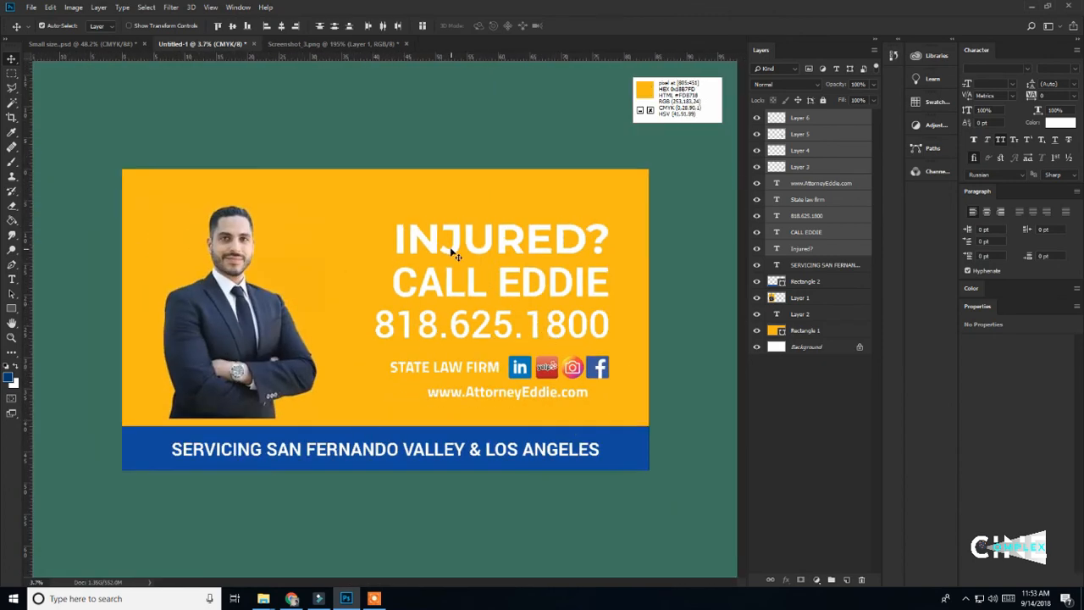
left_click(491, 421)
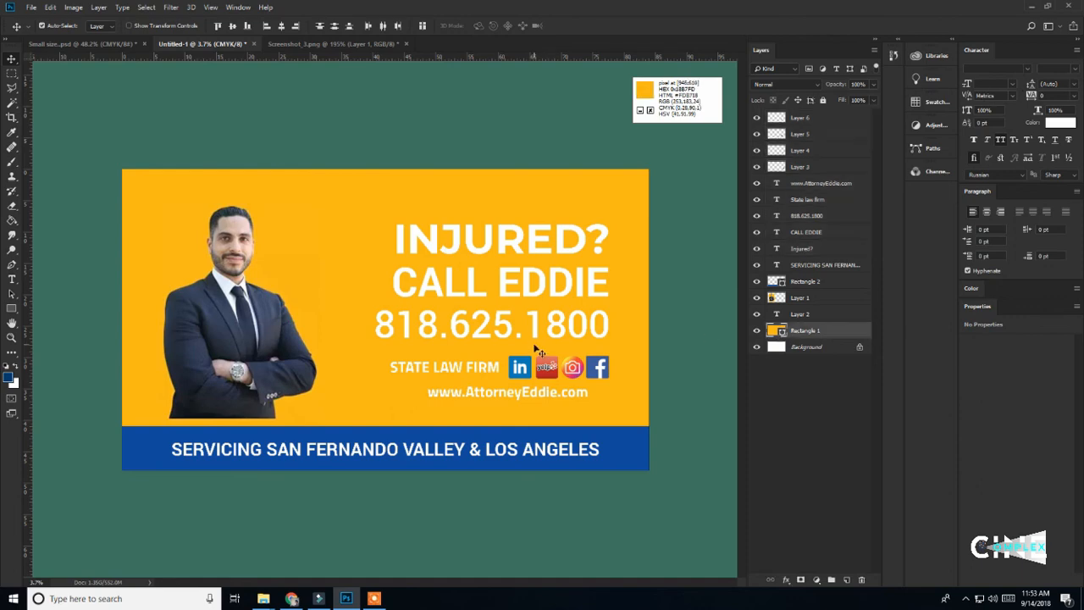
scroll(463, 322, "up", 2)
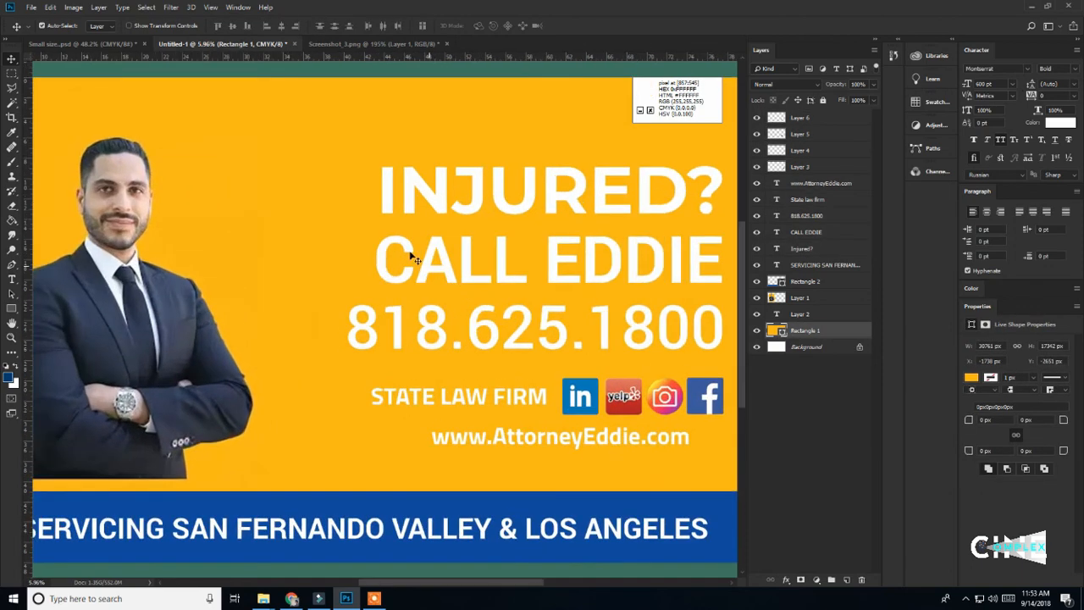
scroll(412, 249, "down", 2)
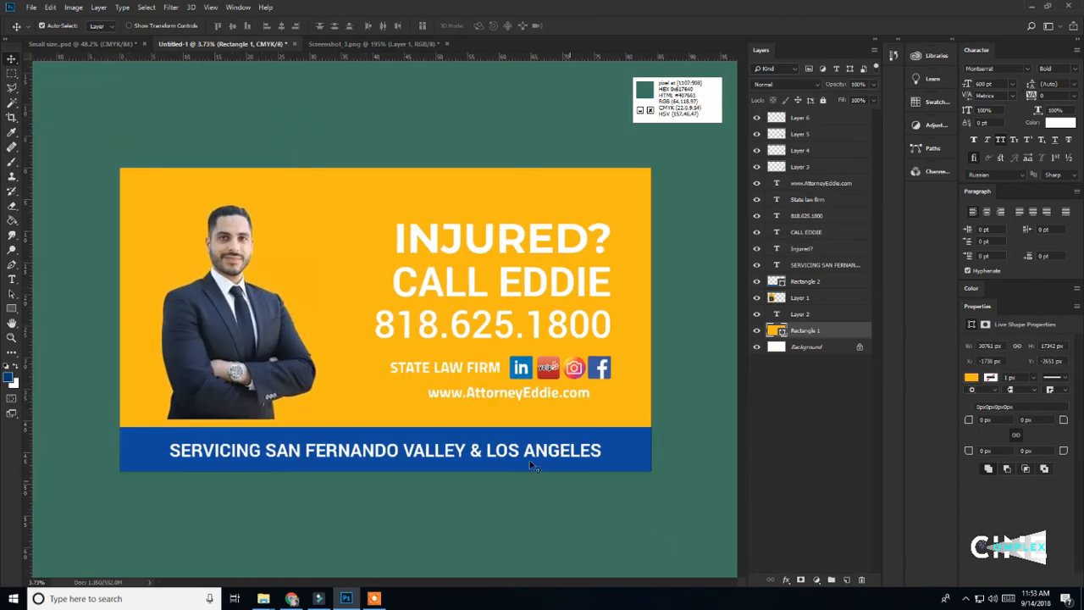
scroll(432, 284, "up", 2)
scroll(434, 286, "down", 3)
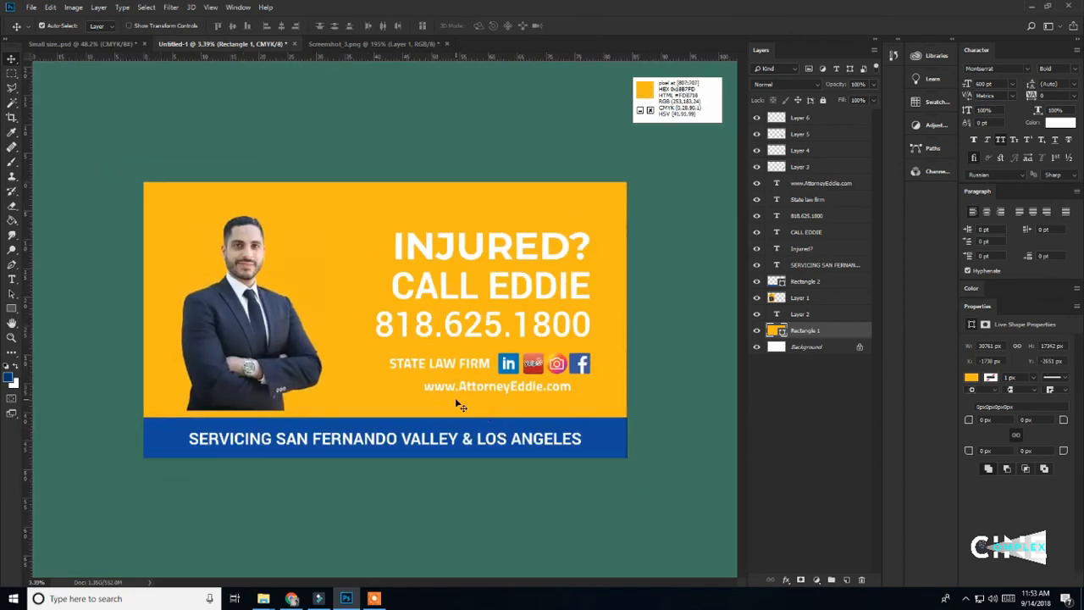
scroll(479, 387, "up", 2)
scroll(479, 388, "down", 2)
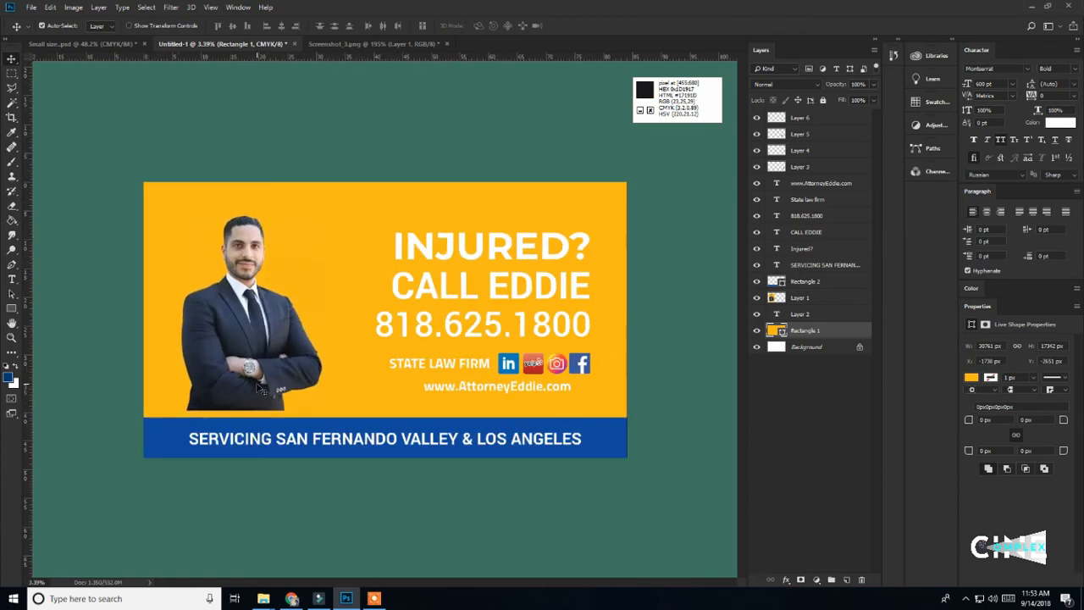
Compare with Small size.psd and move the banner portrait to about X 3.87 in, with its lower edge meeting the blue strip
left_click(256, 382)
left_click(132, 44)
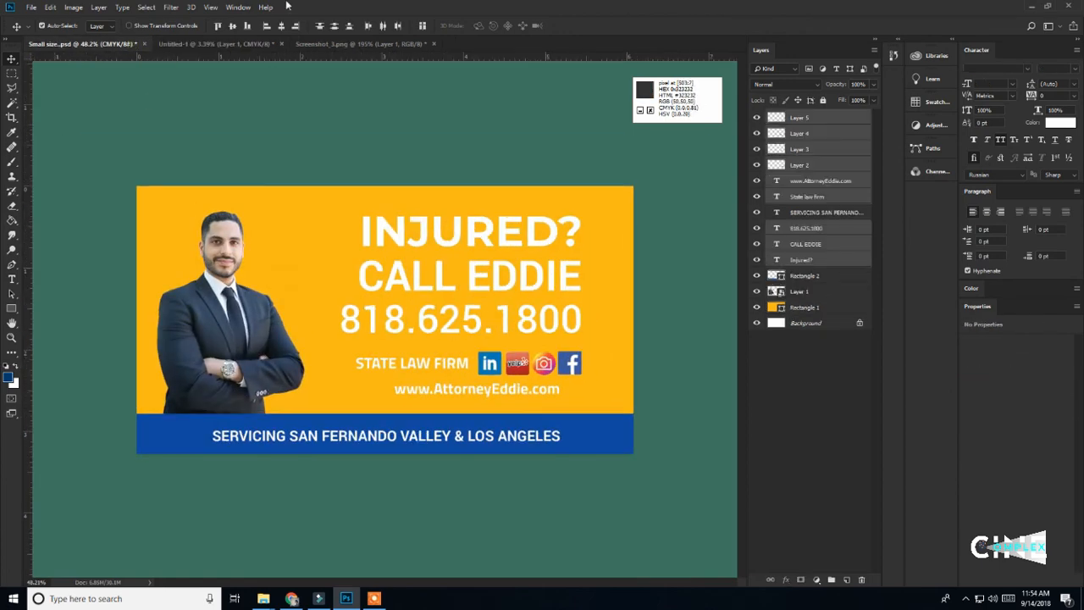
left_click(242, 44)
left_click_drag(202, 387, 198, 380)
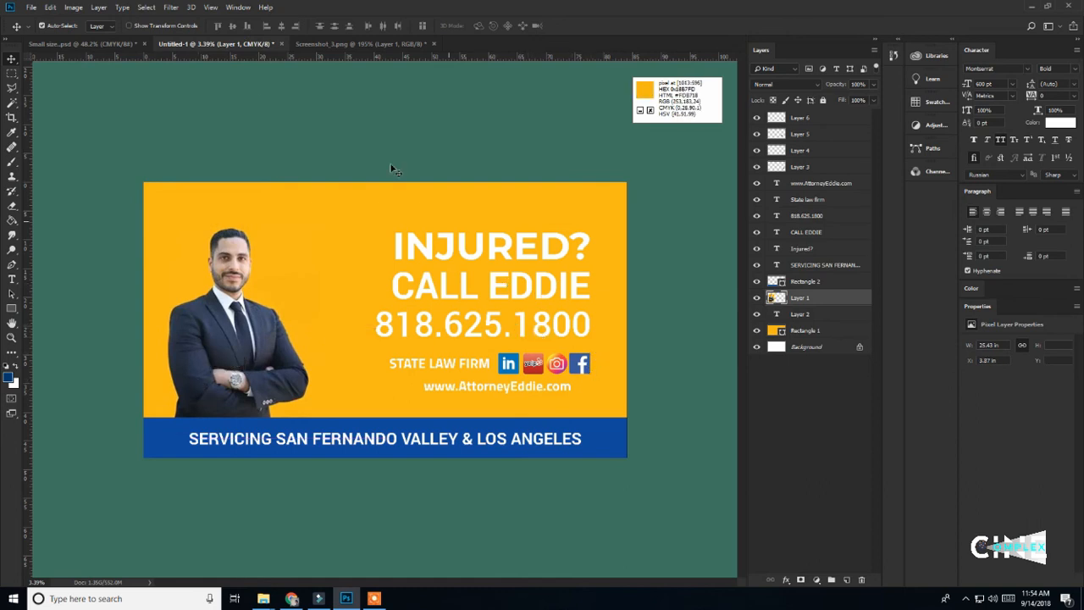
left_click(133, 50)
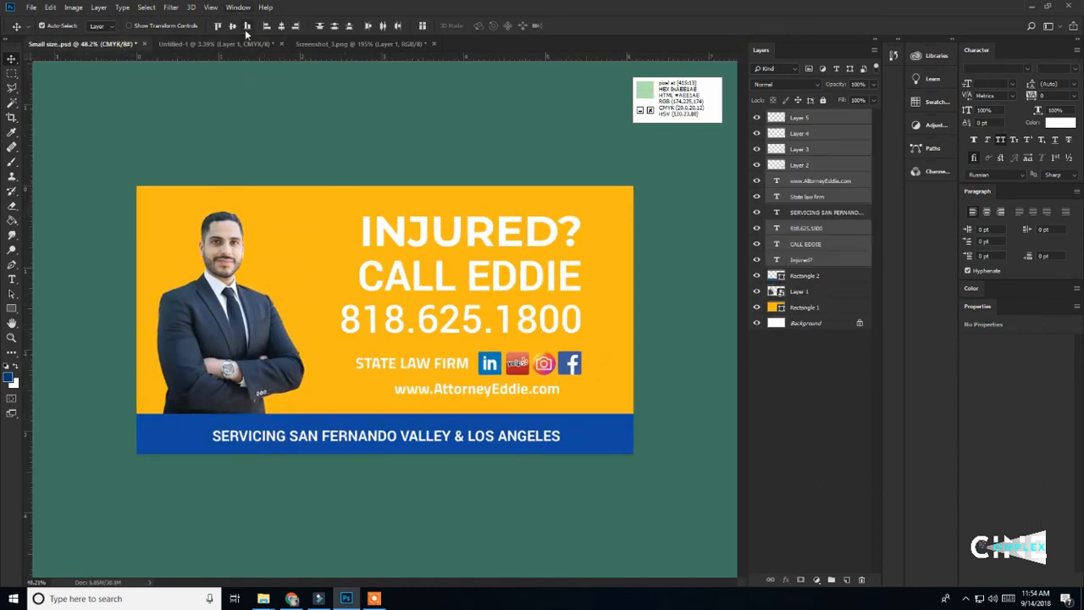
left_click(234, 46)
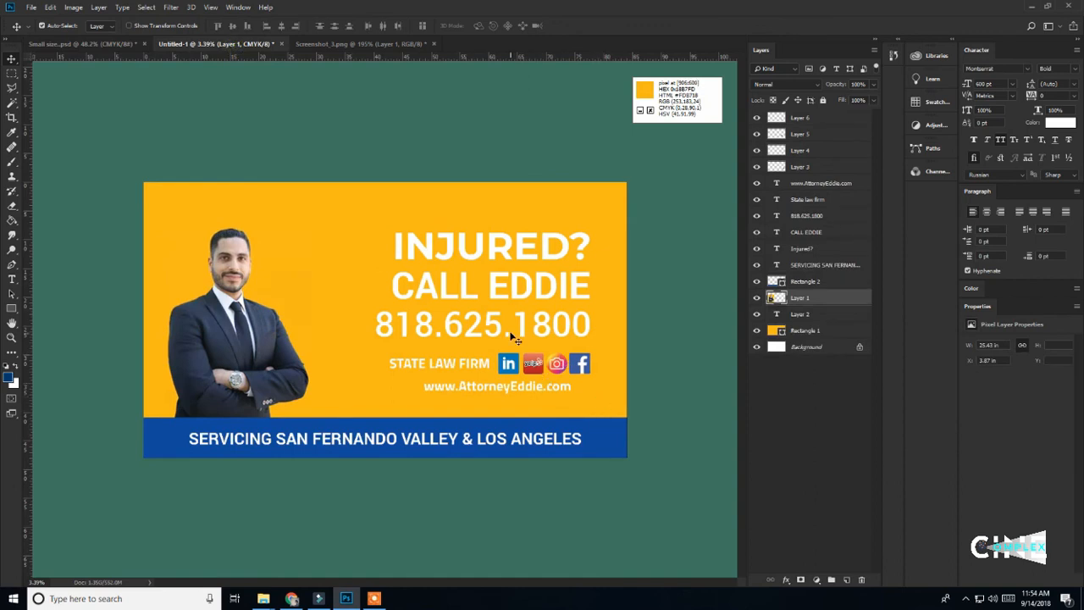
Inspect the Facebook, Instagram, Yelp and LinkedIn icon layers of the banner one by one and up close
left_click(591, 393)
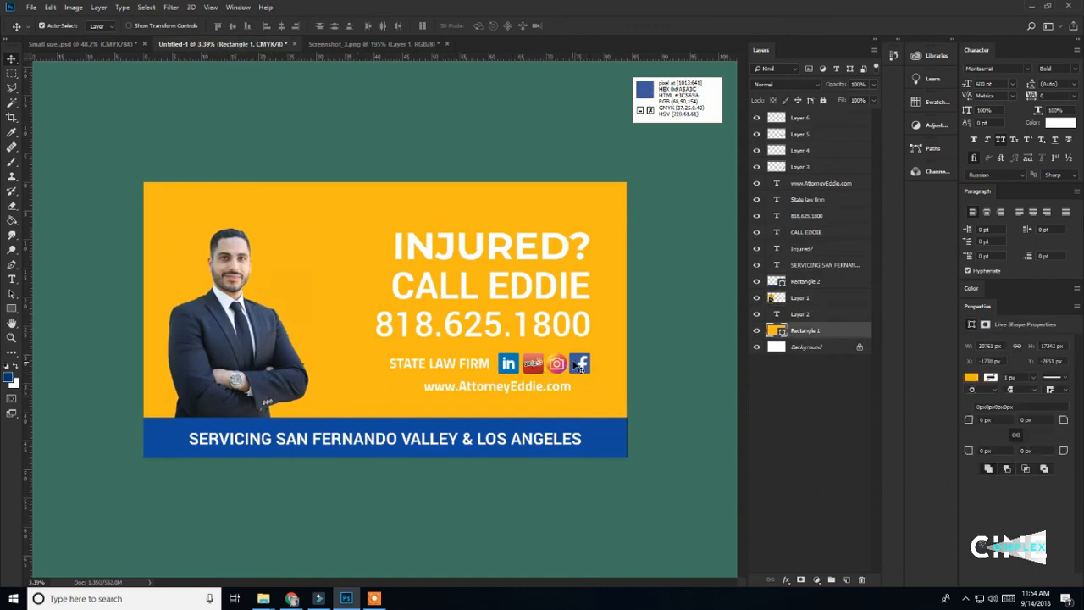
left_click(574, 362)
left_click(555, 365)
left_click(535, 365)
left_click(590, 365)
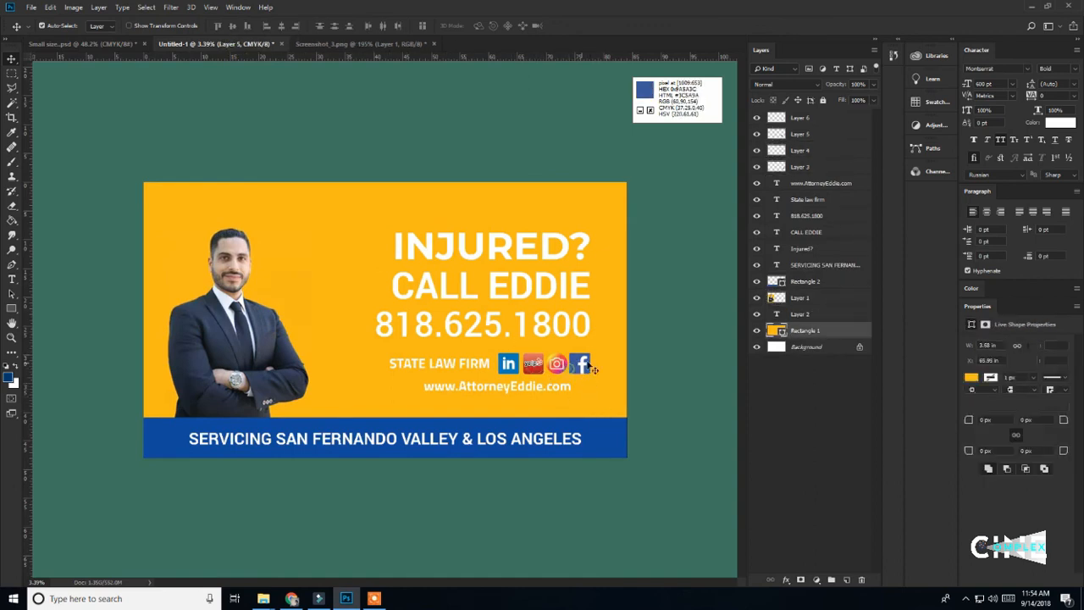
left_click(581, 364)
left_click(557, 365)
left_click(533, 365)
left_click(508, 366)
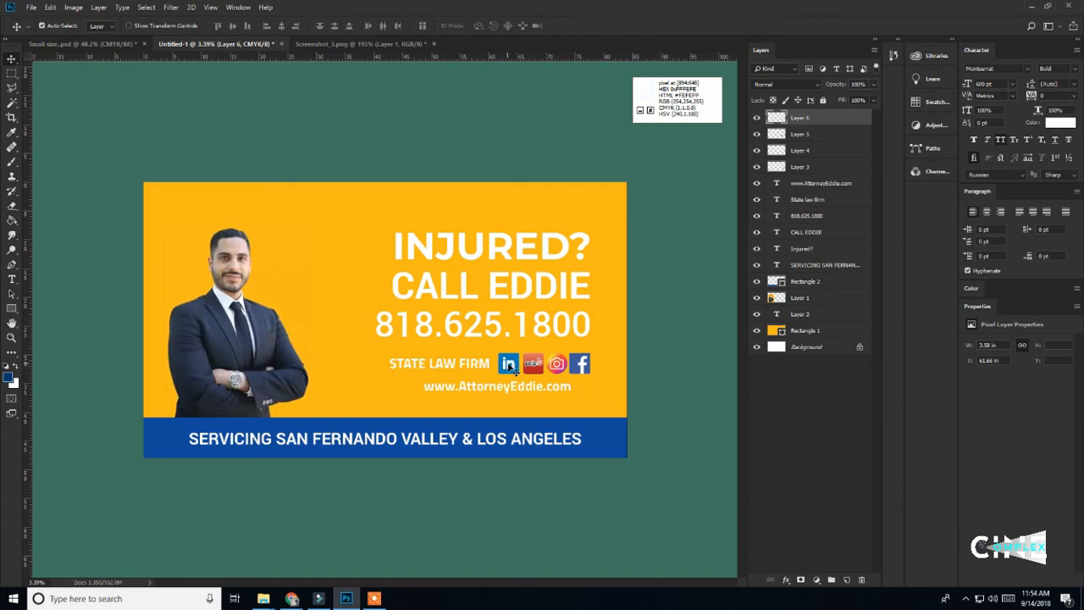
scroll(520, 371, "up", 2)
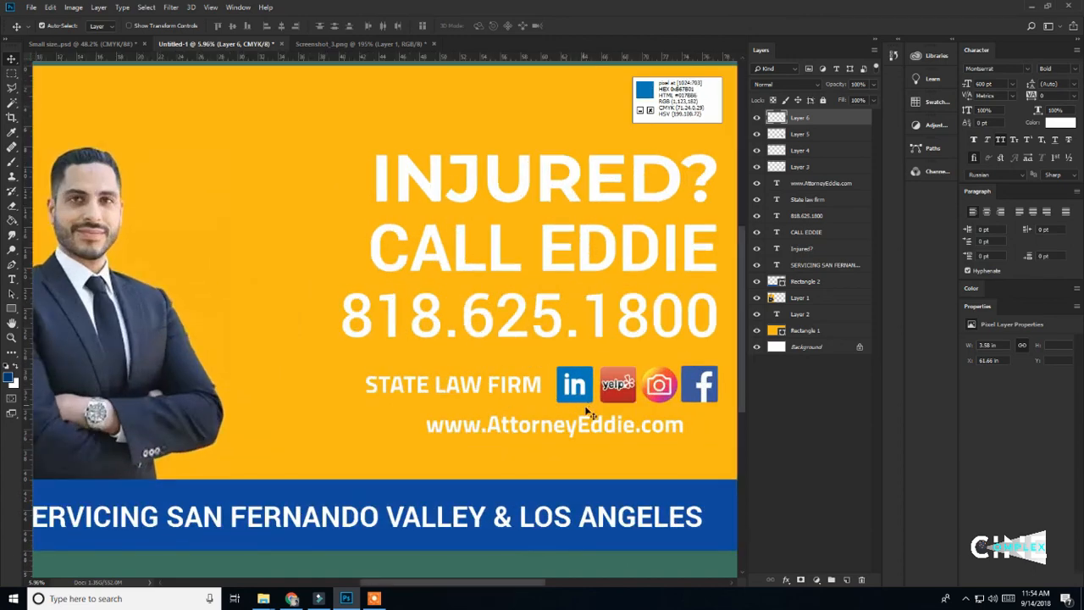
left_click_drag(593, 414, 437, 384)
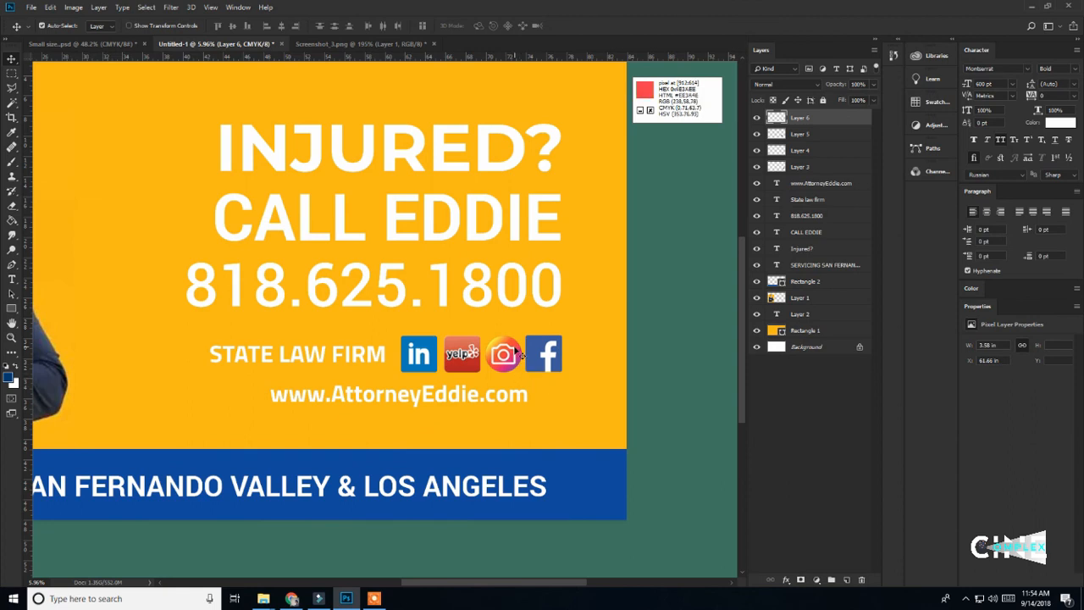
left_click(548, 362)
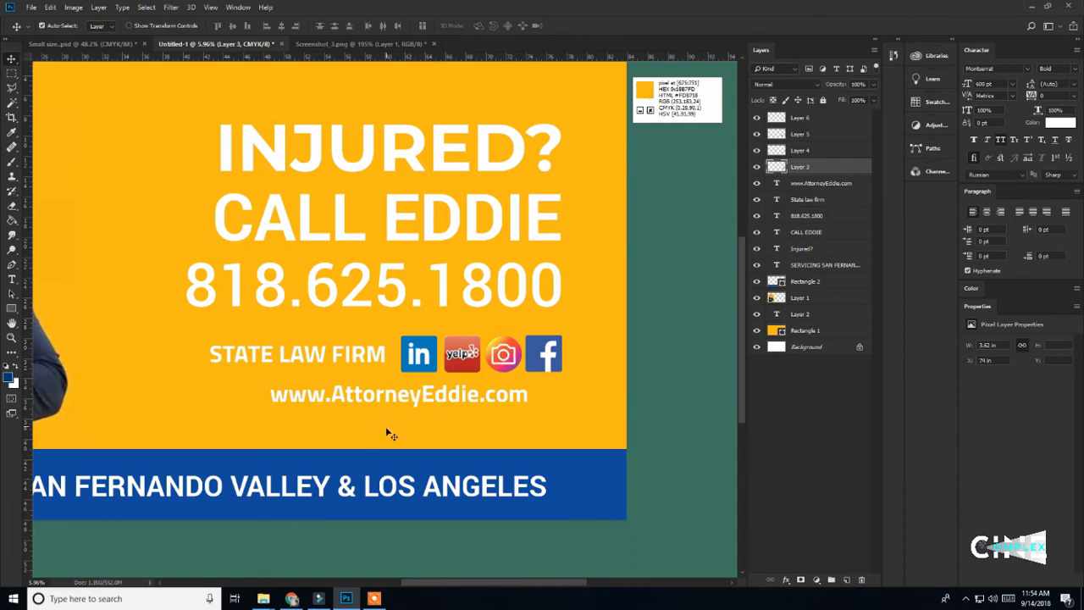
Review the finished banner, checking the portrait and blue strip layers and the text beside them
scroll(69, 398, "down", 7)
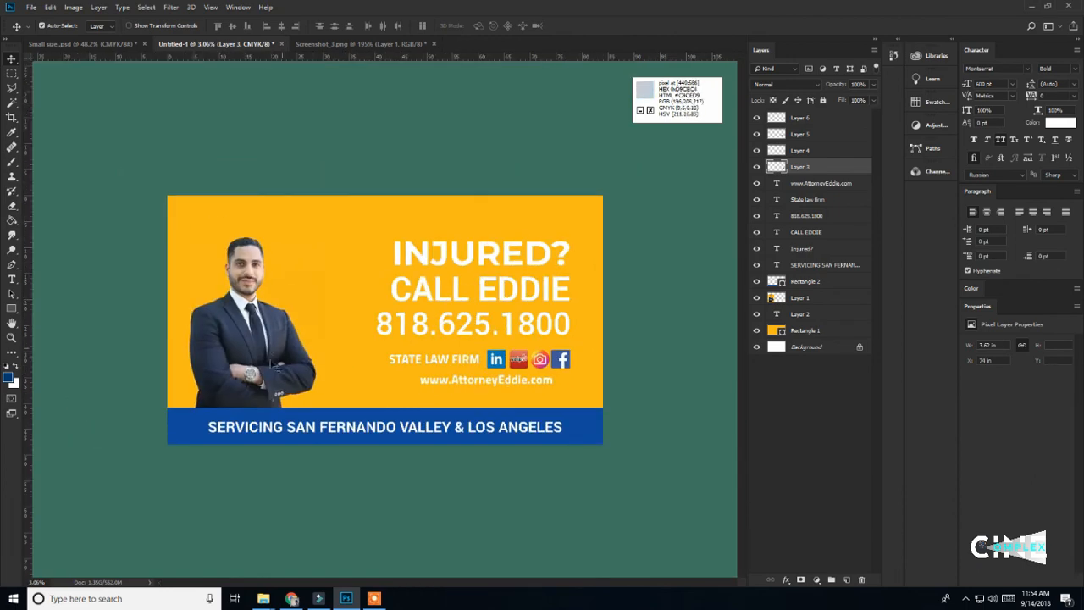
scroll(517, 382, "up", 3)
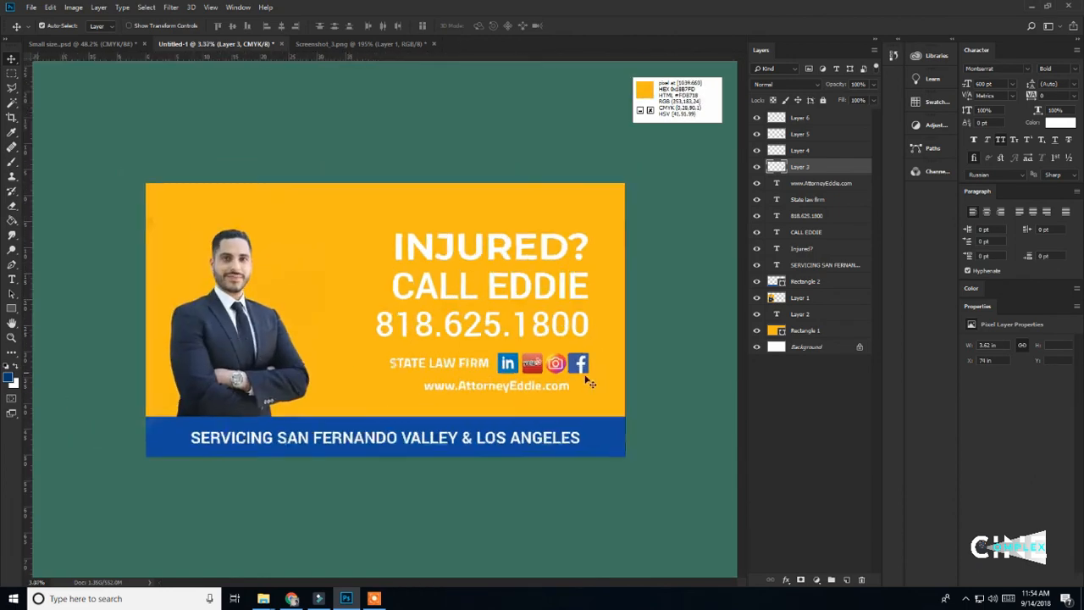
scroll(478, 413, "down", 3)
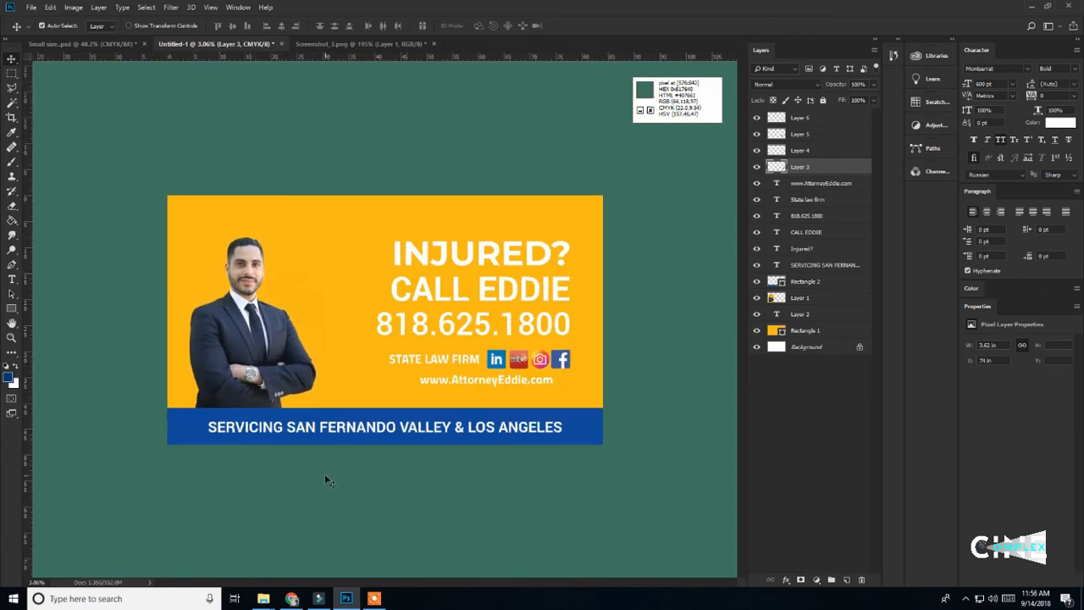
scroll(186, 377, "up", 4)
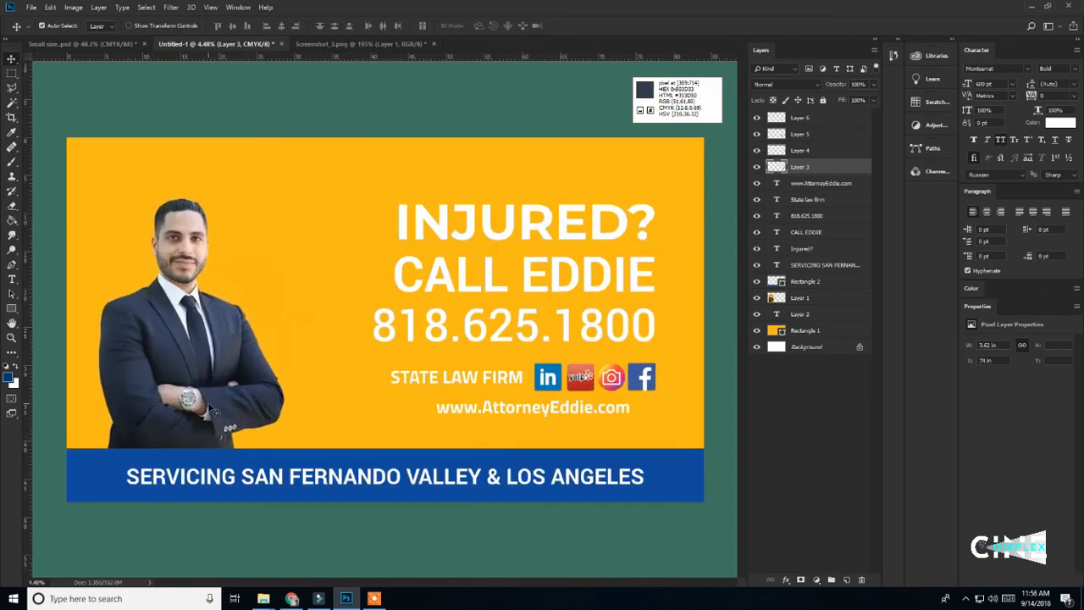
scroll(212, 424, "down", 2)
left_click(135, 452)
left_click(169, 356)
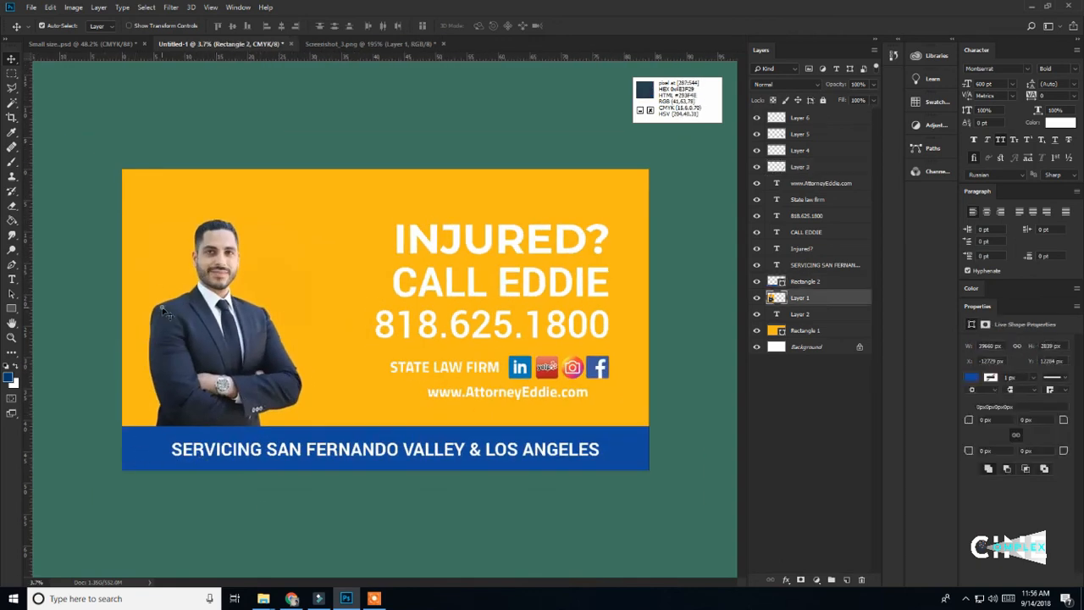
left_click(163, 448)
left_click(214, 351)
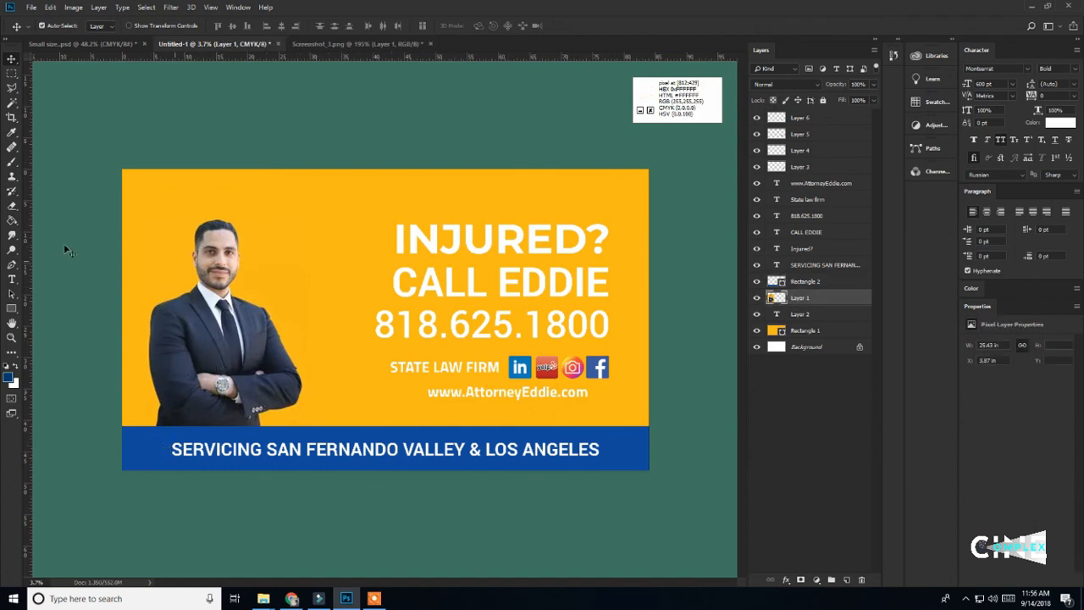
left_click(12, 278)
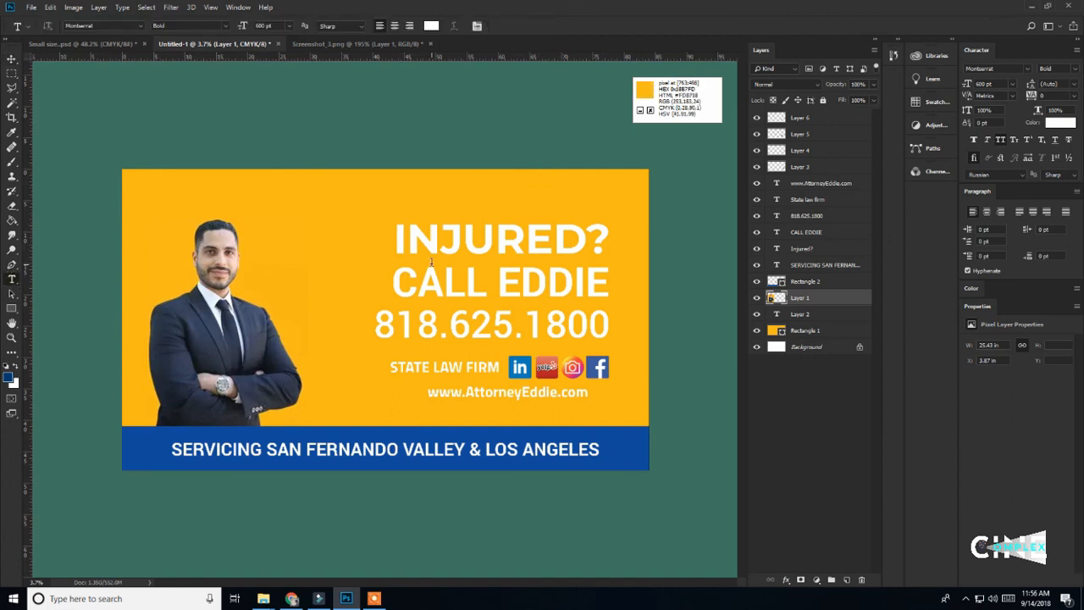
left_click(11, 59)
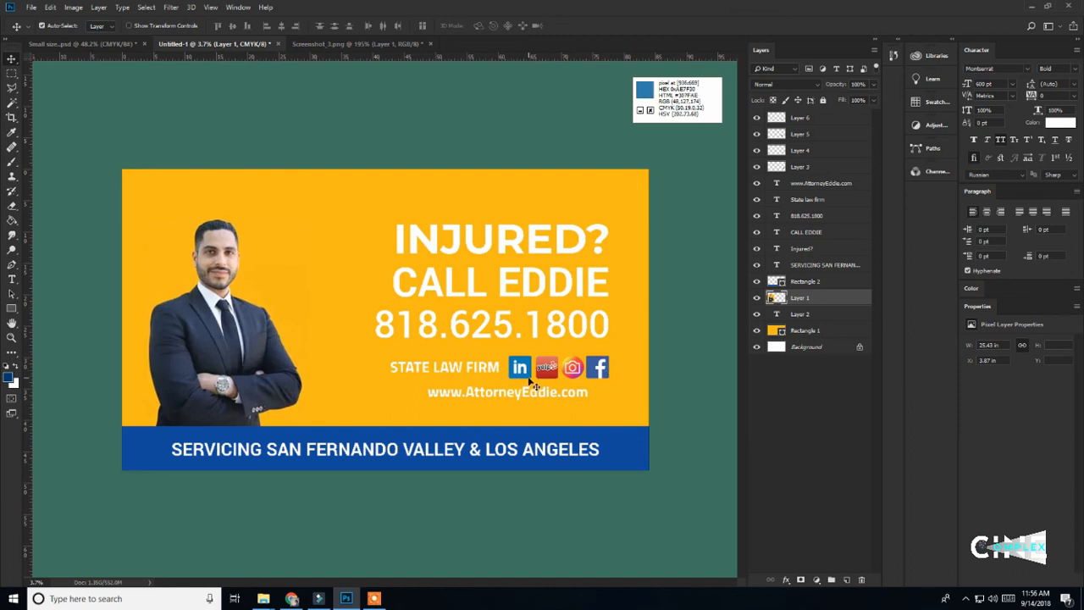
Try to copy the portrait from Screenshot_3.png into the Untitled-1 banner
left_click(356, 44)
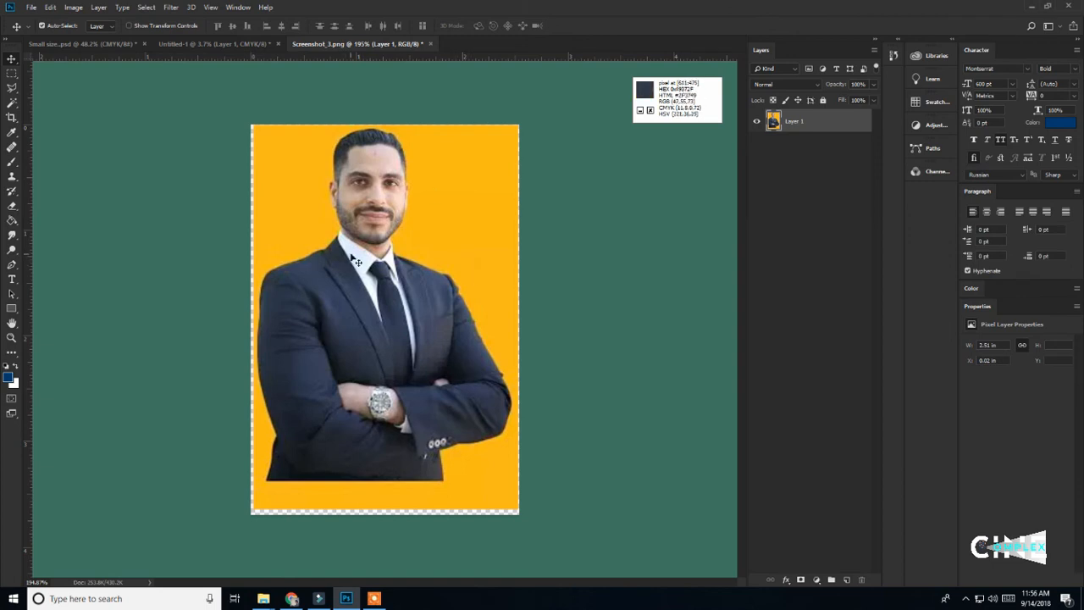
left_click_drag(370, 279, 476, 269)
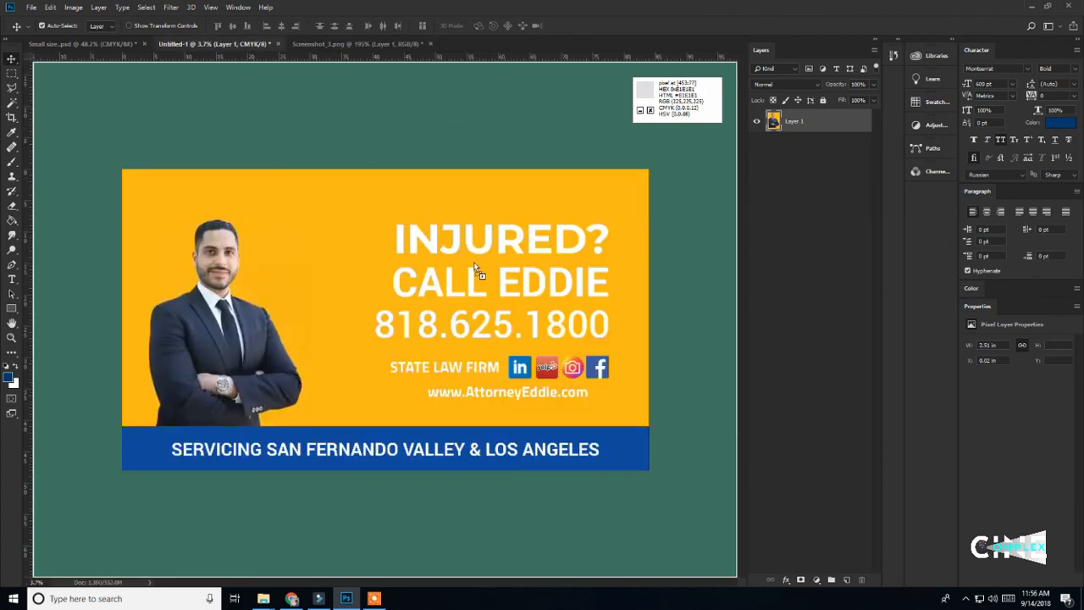
left_click_drag(351, 287, 351, 287)
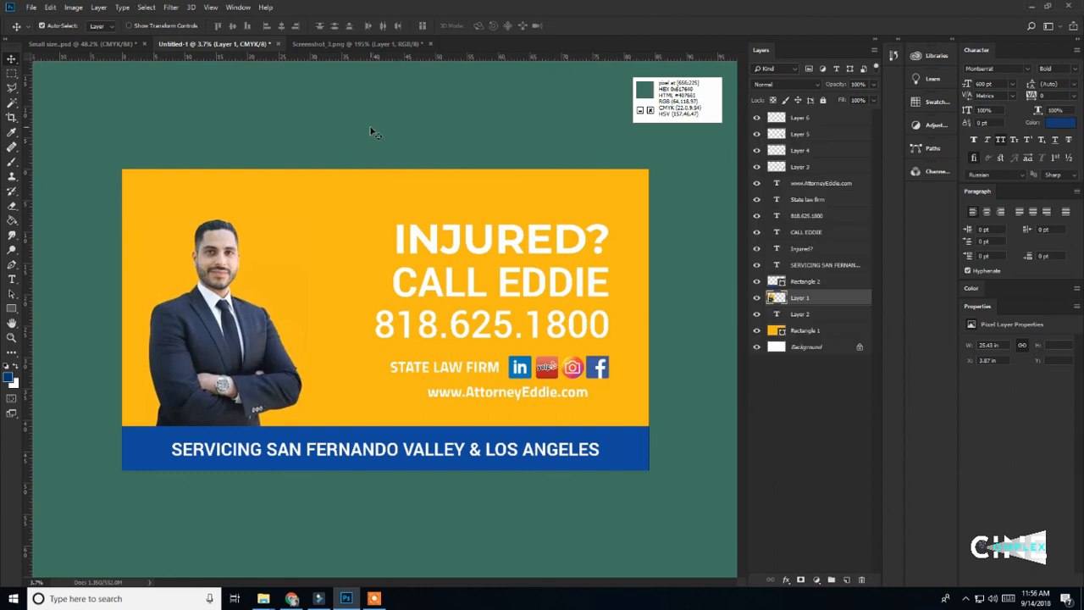
Hide and show the portrait layer again to compare the banner with and without it
left_click(756, 297)
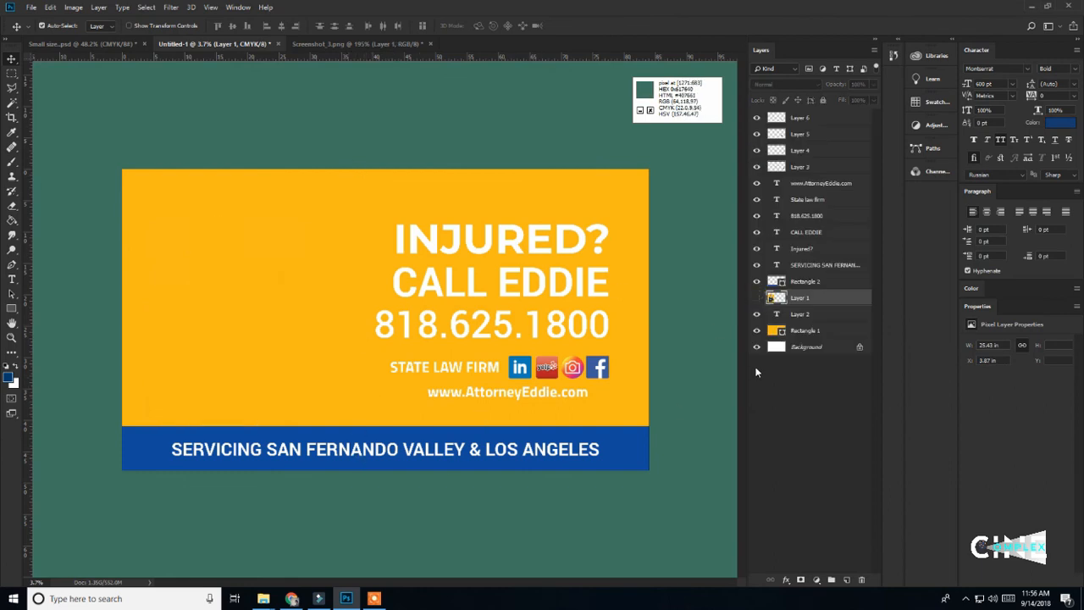
left_click(756, 298)
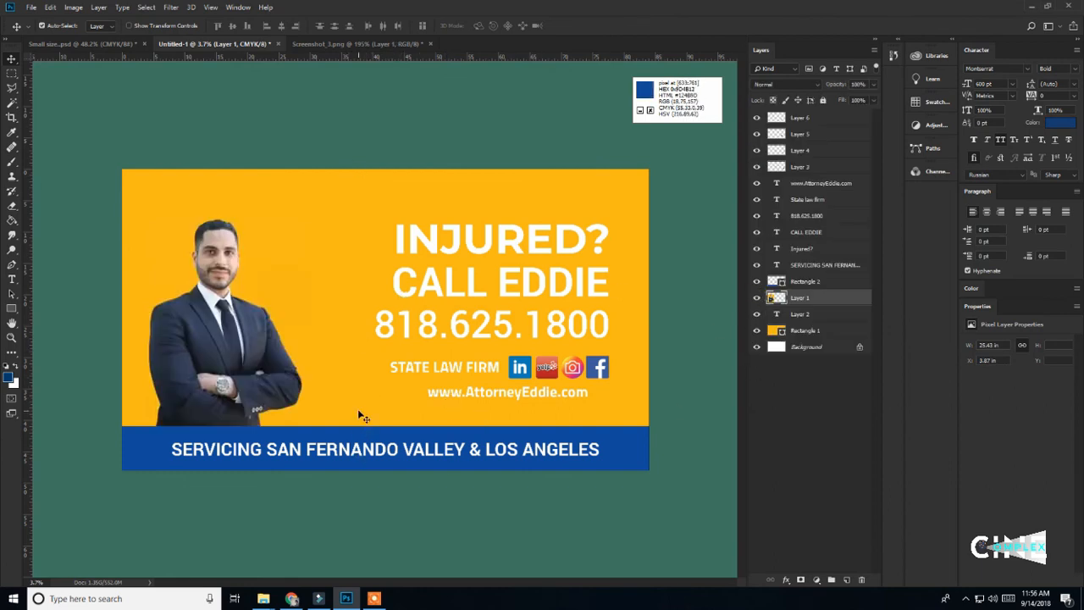
key("ctrl+minus")
key("ctrl+plus")
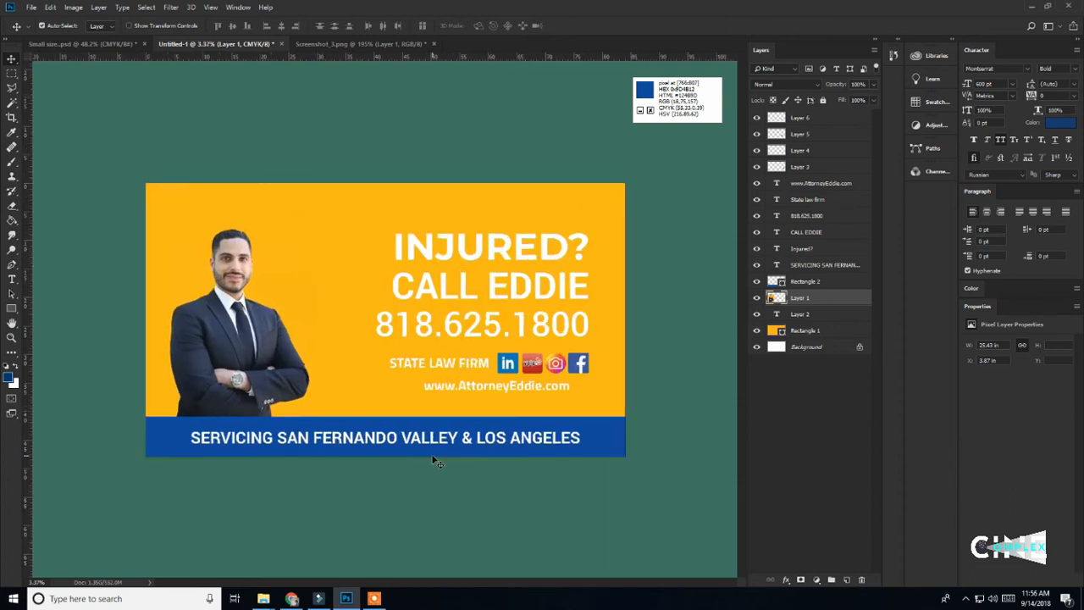